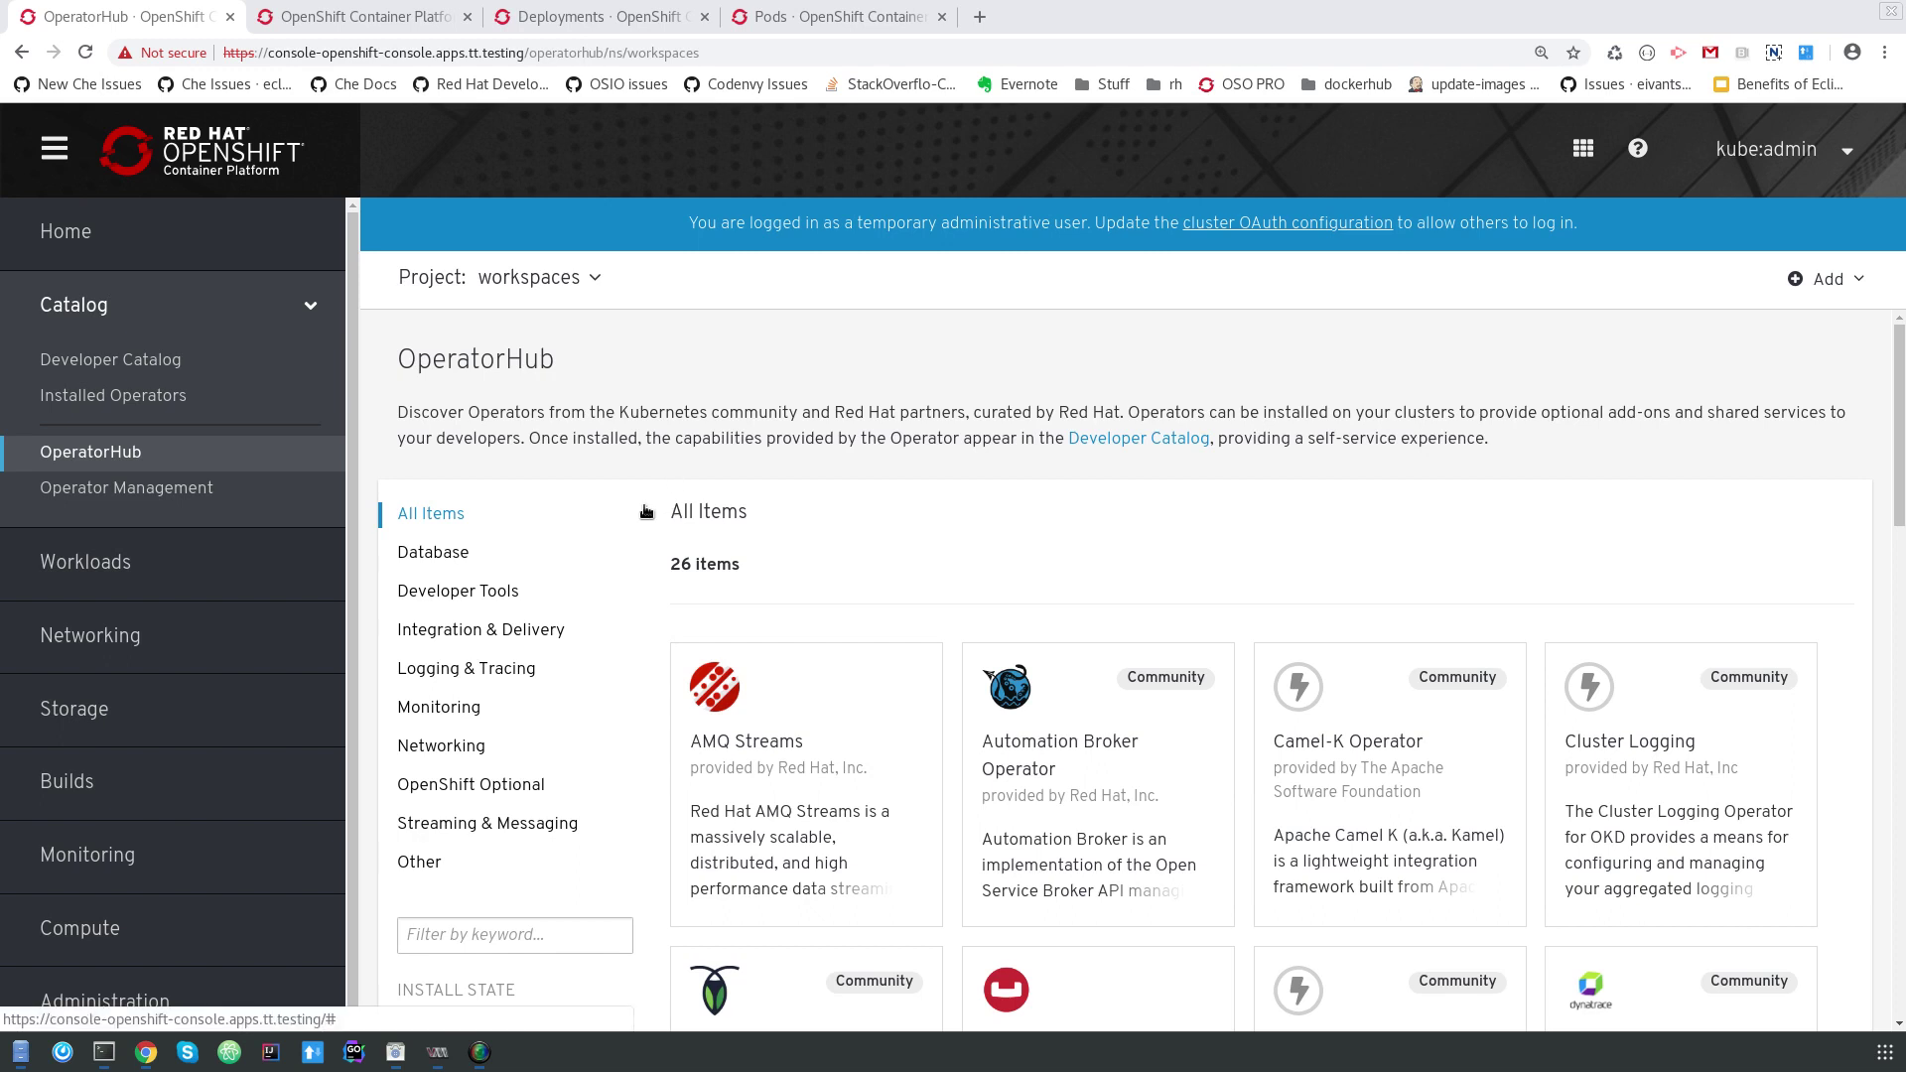
Filter OperatorHub to Developer Tools and open the Red Hat CodeReady Workspaces operator details.
{"action": "scroll", "coordinate": [647, 512], "scroll_direction": "down", "scroll_amount": 1}
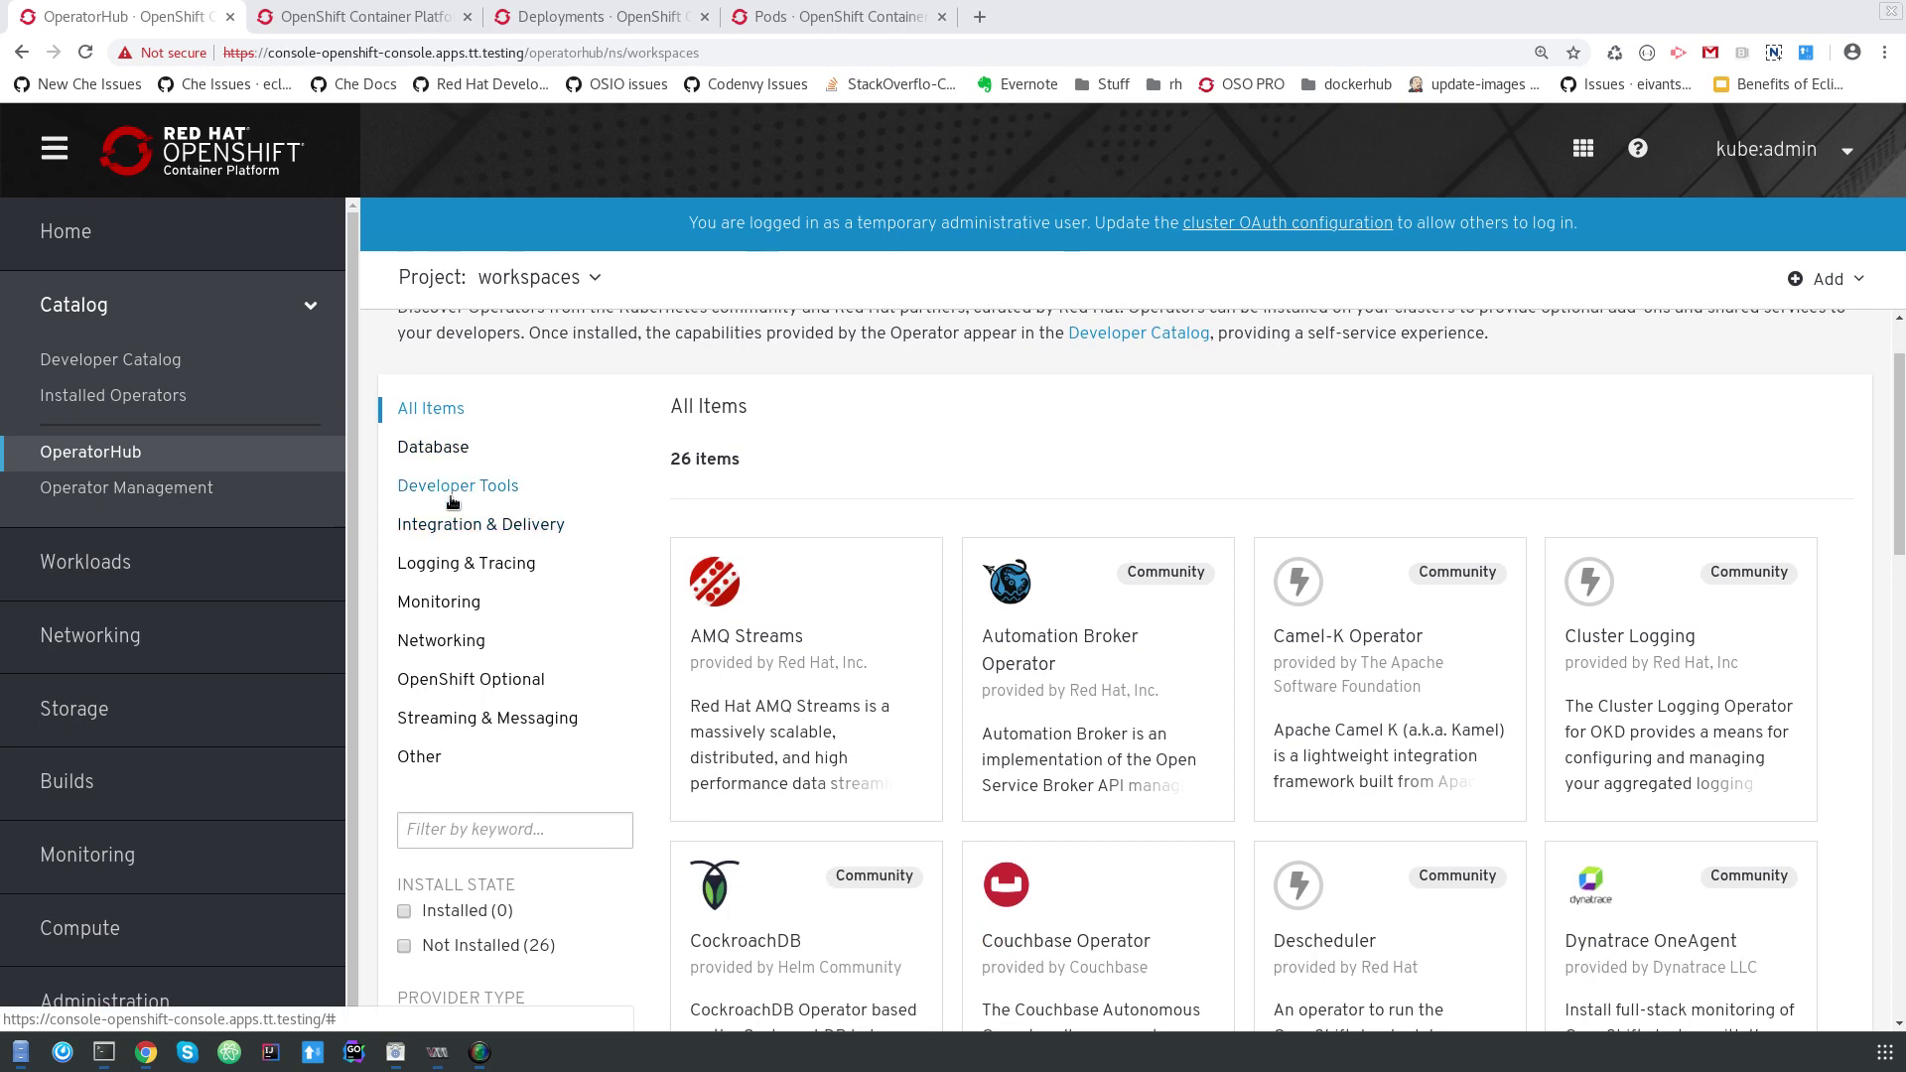
{"action": "left_click", "coordinate": [451, 493]}
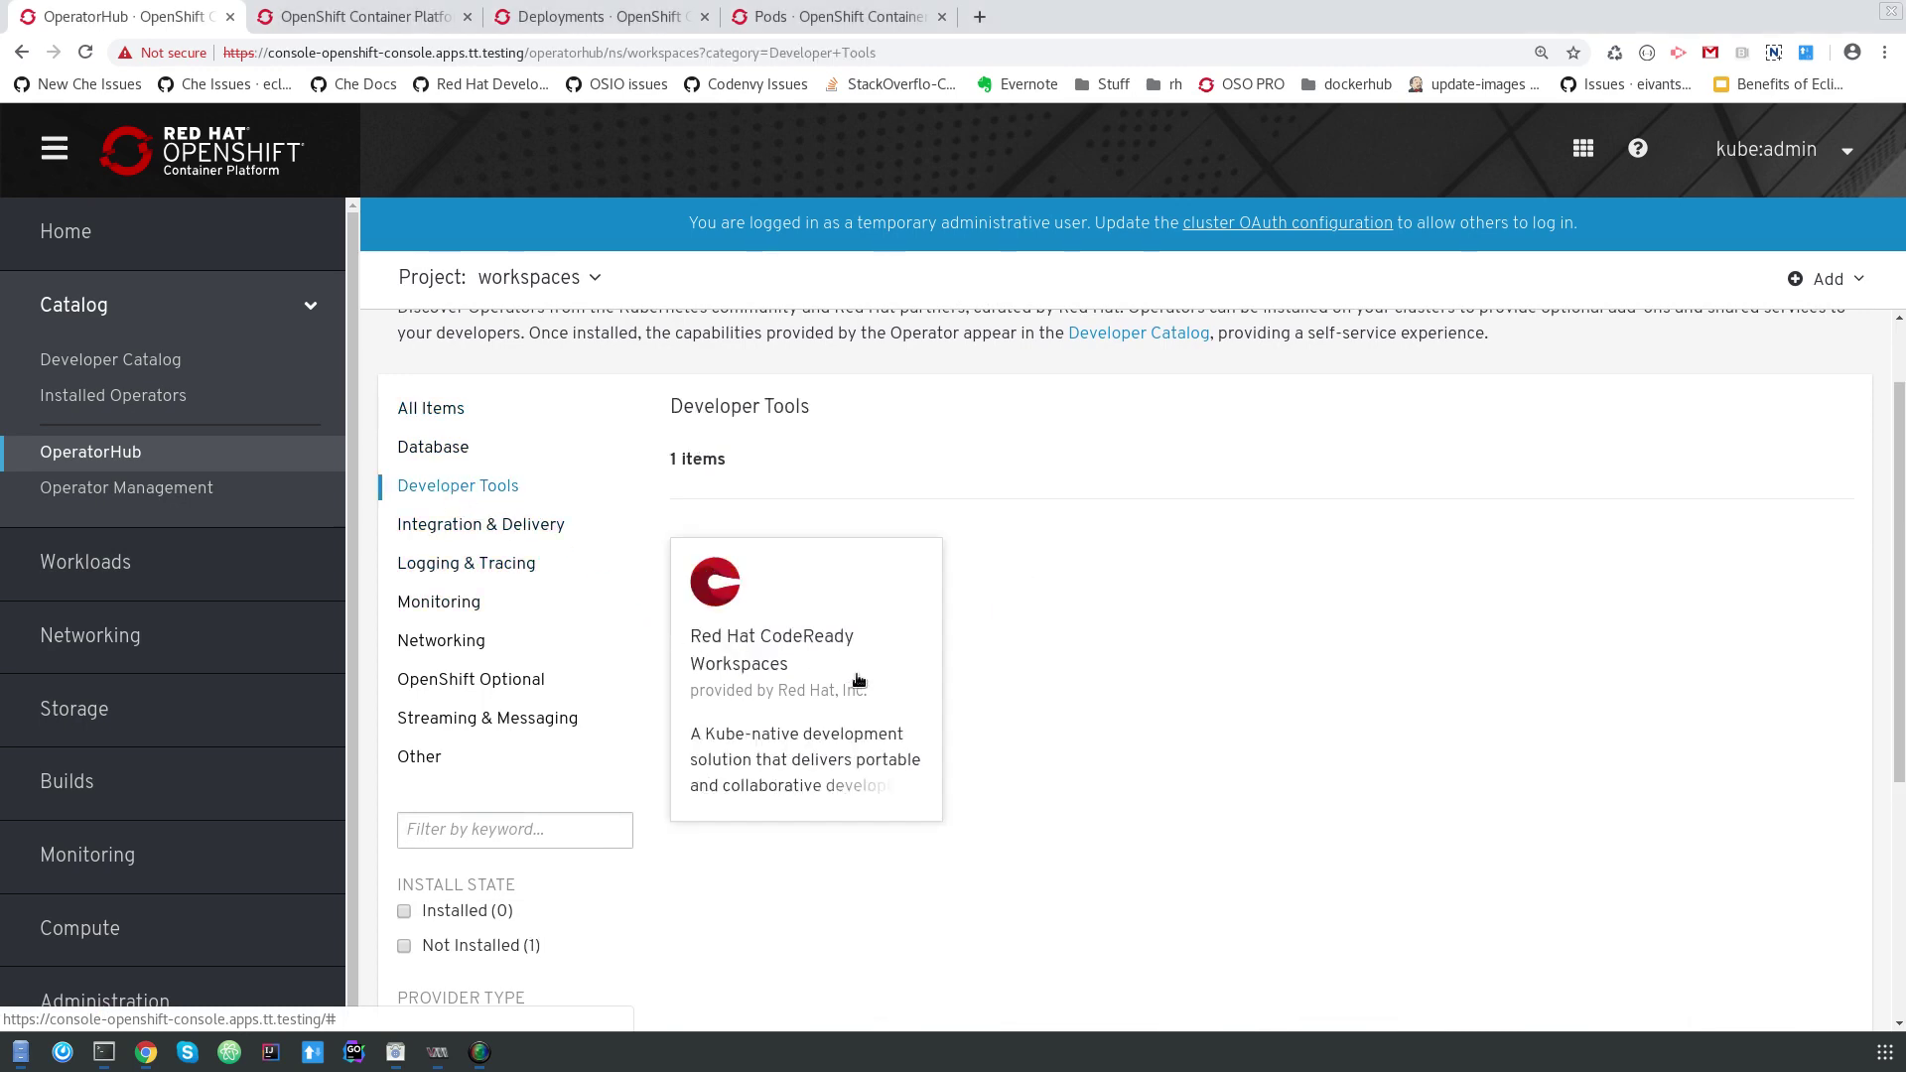
{"action": "left_click", "coordinate": [859, 680]}
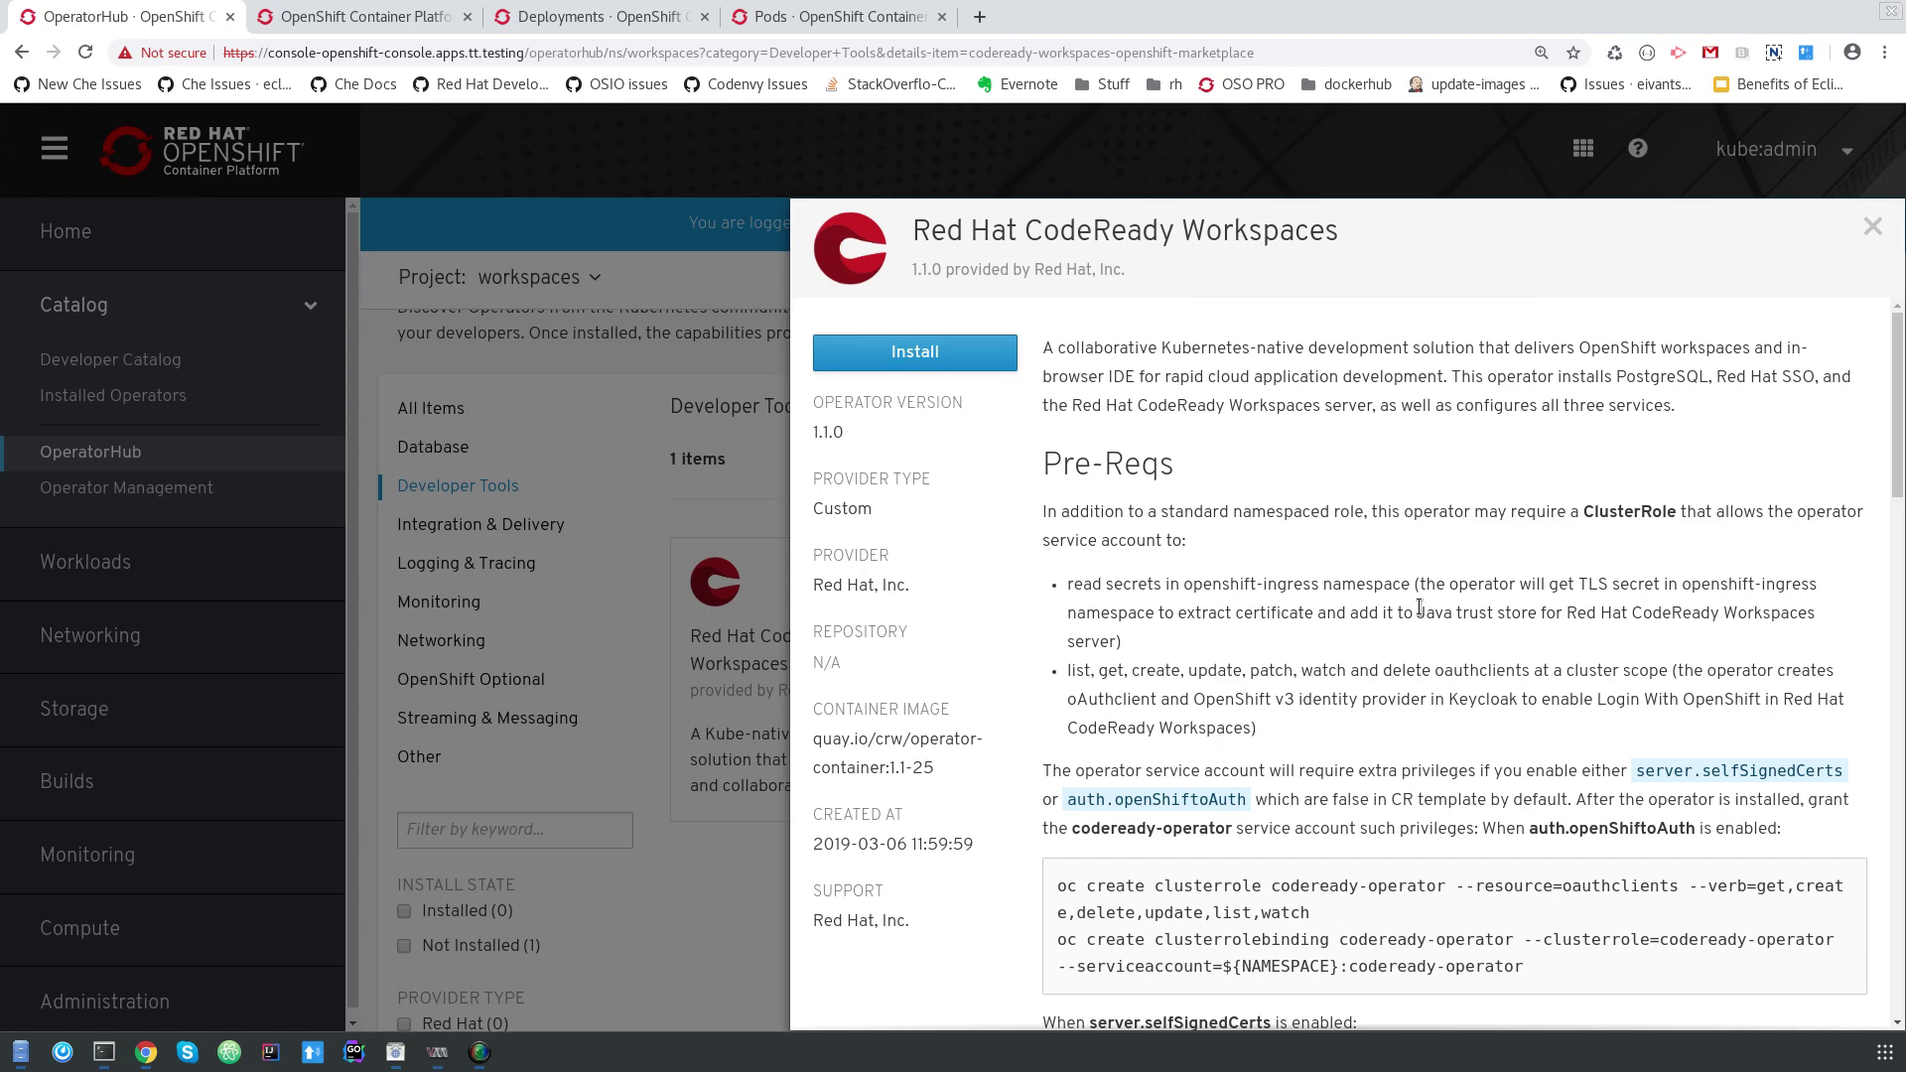
Start installing CodeReady Workspaces to reach its Create Operator Subscription form.
{"action": "left_click", "coordinate": [928, 354]}
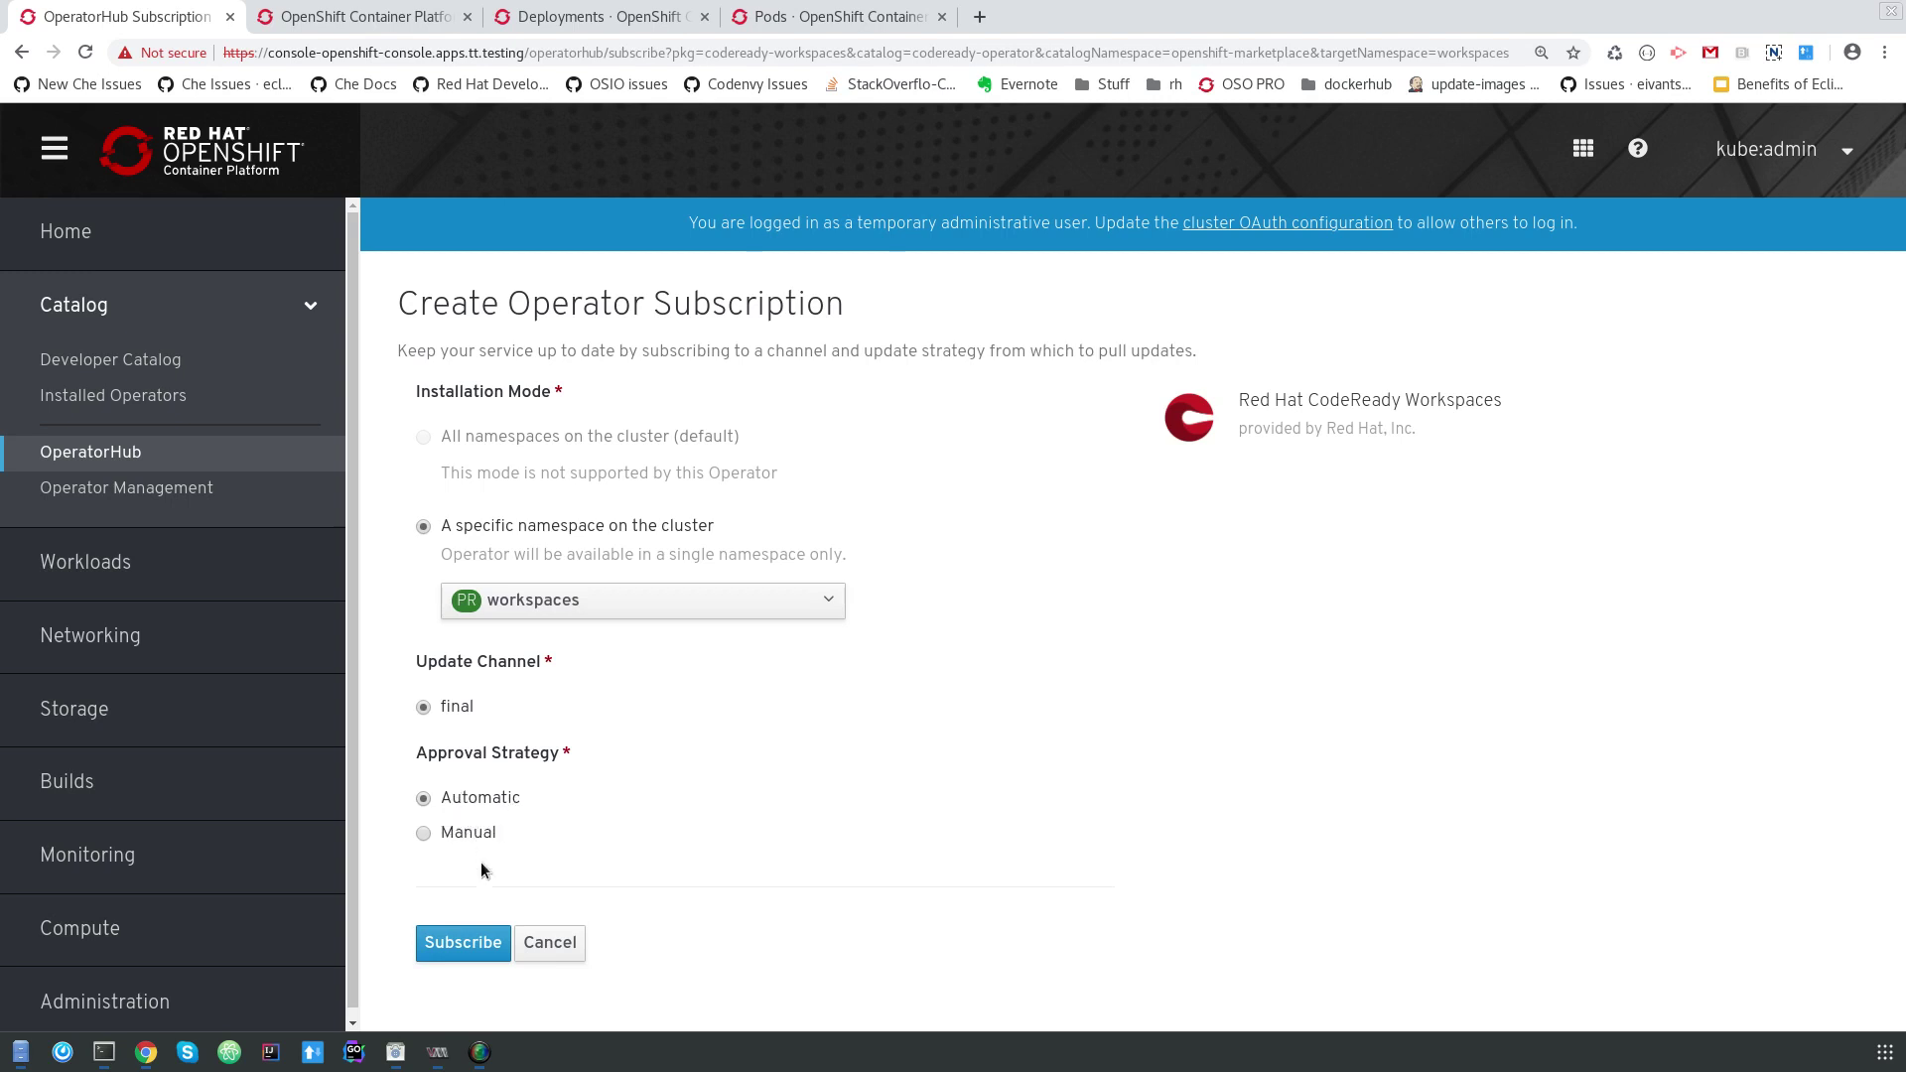
Subscribe to the operator and verify its install plan and running codeready-operator deployment.
{"action": "left_click", "coordinate": [471, 948]}
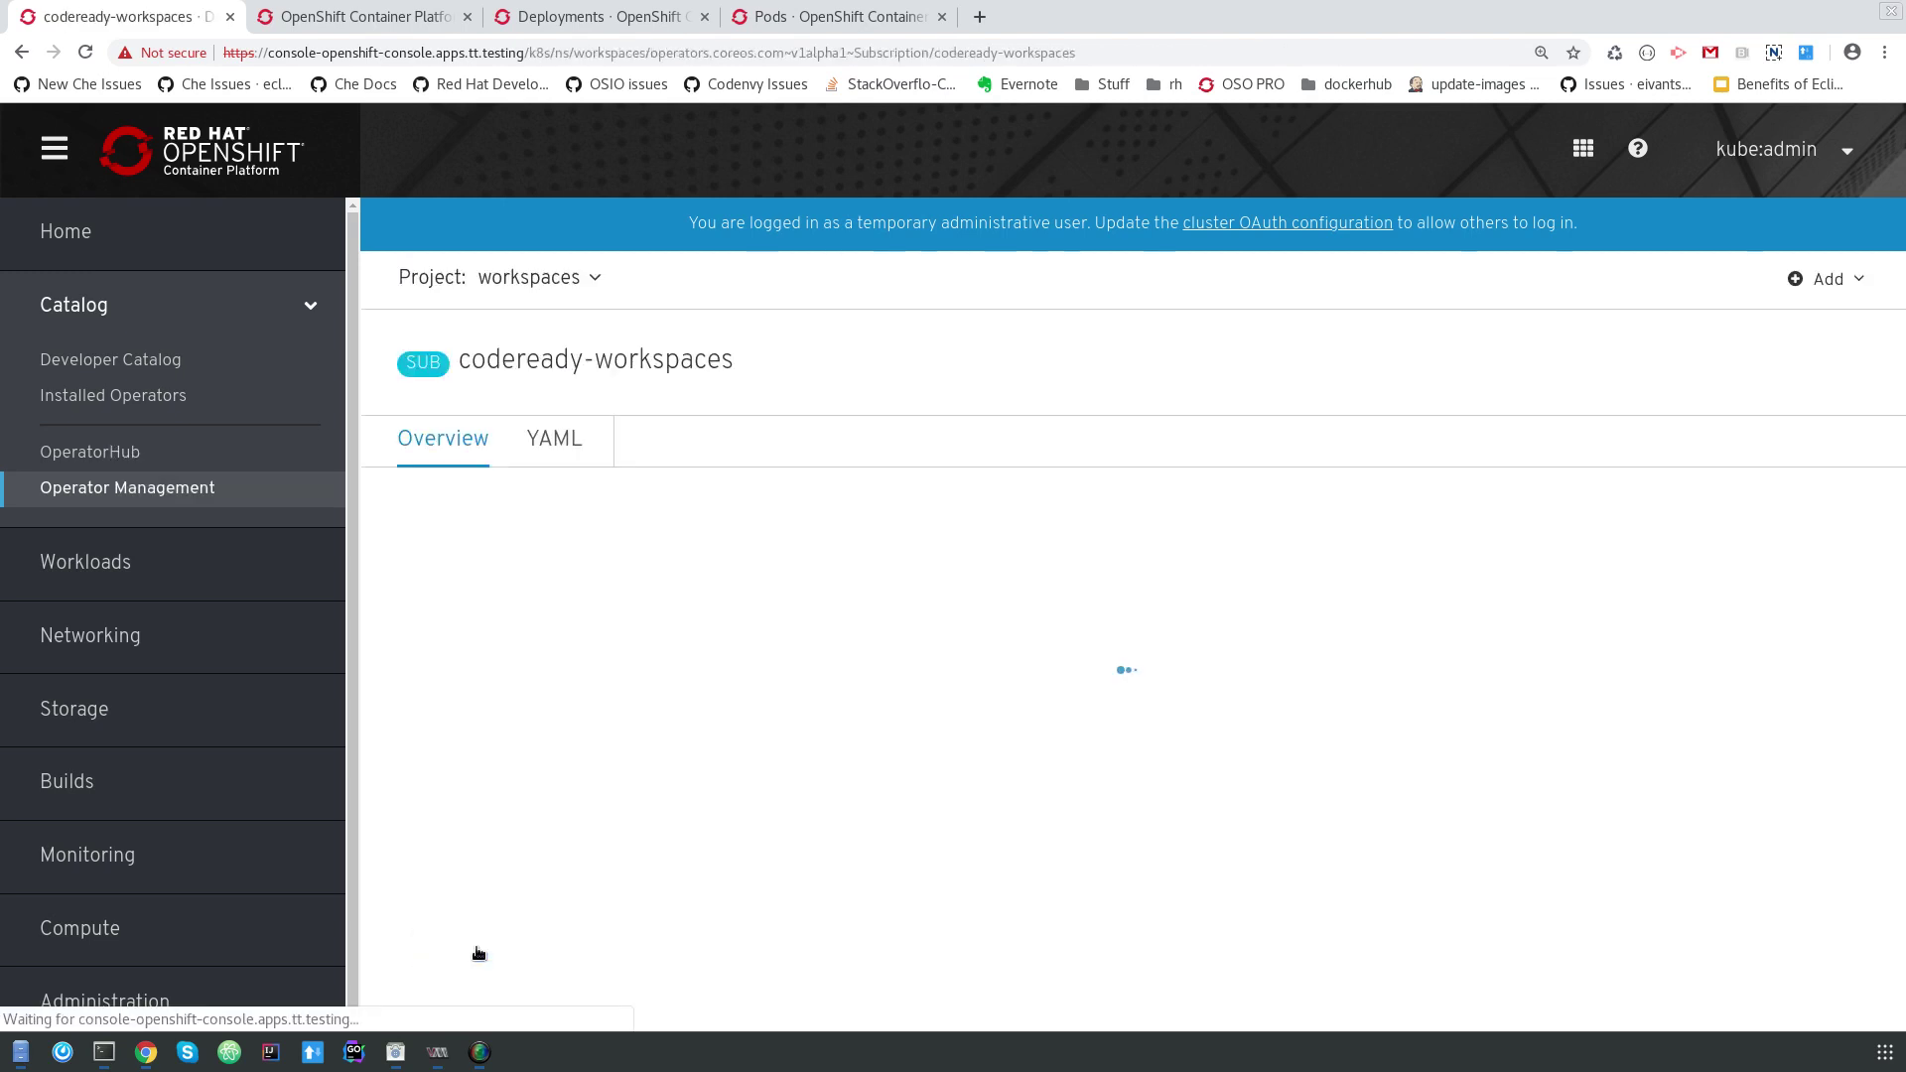
{"action": "left_click", "coordinate": [359, 17]}
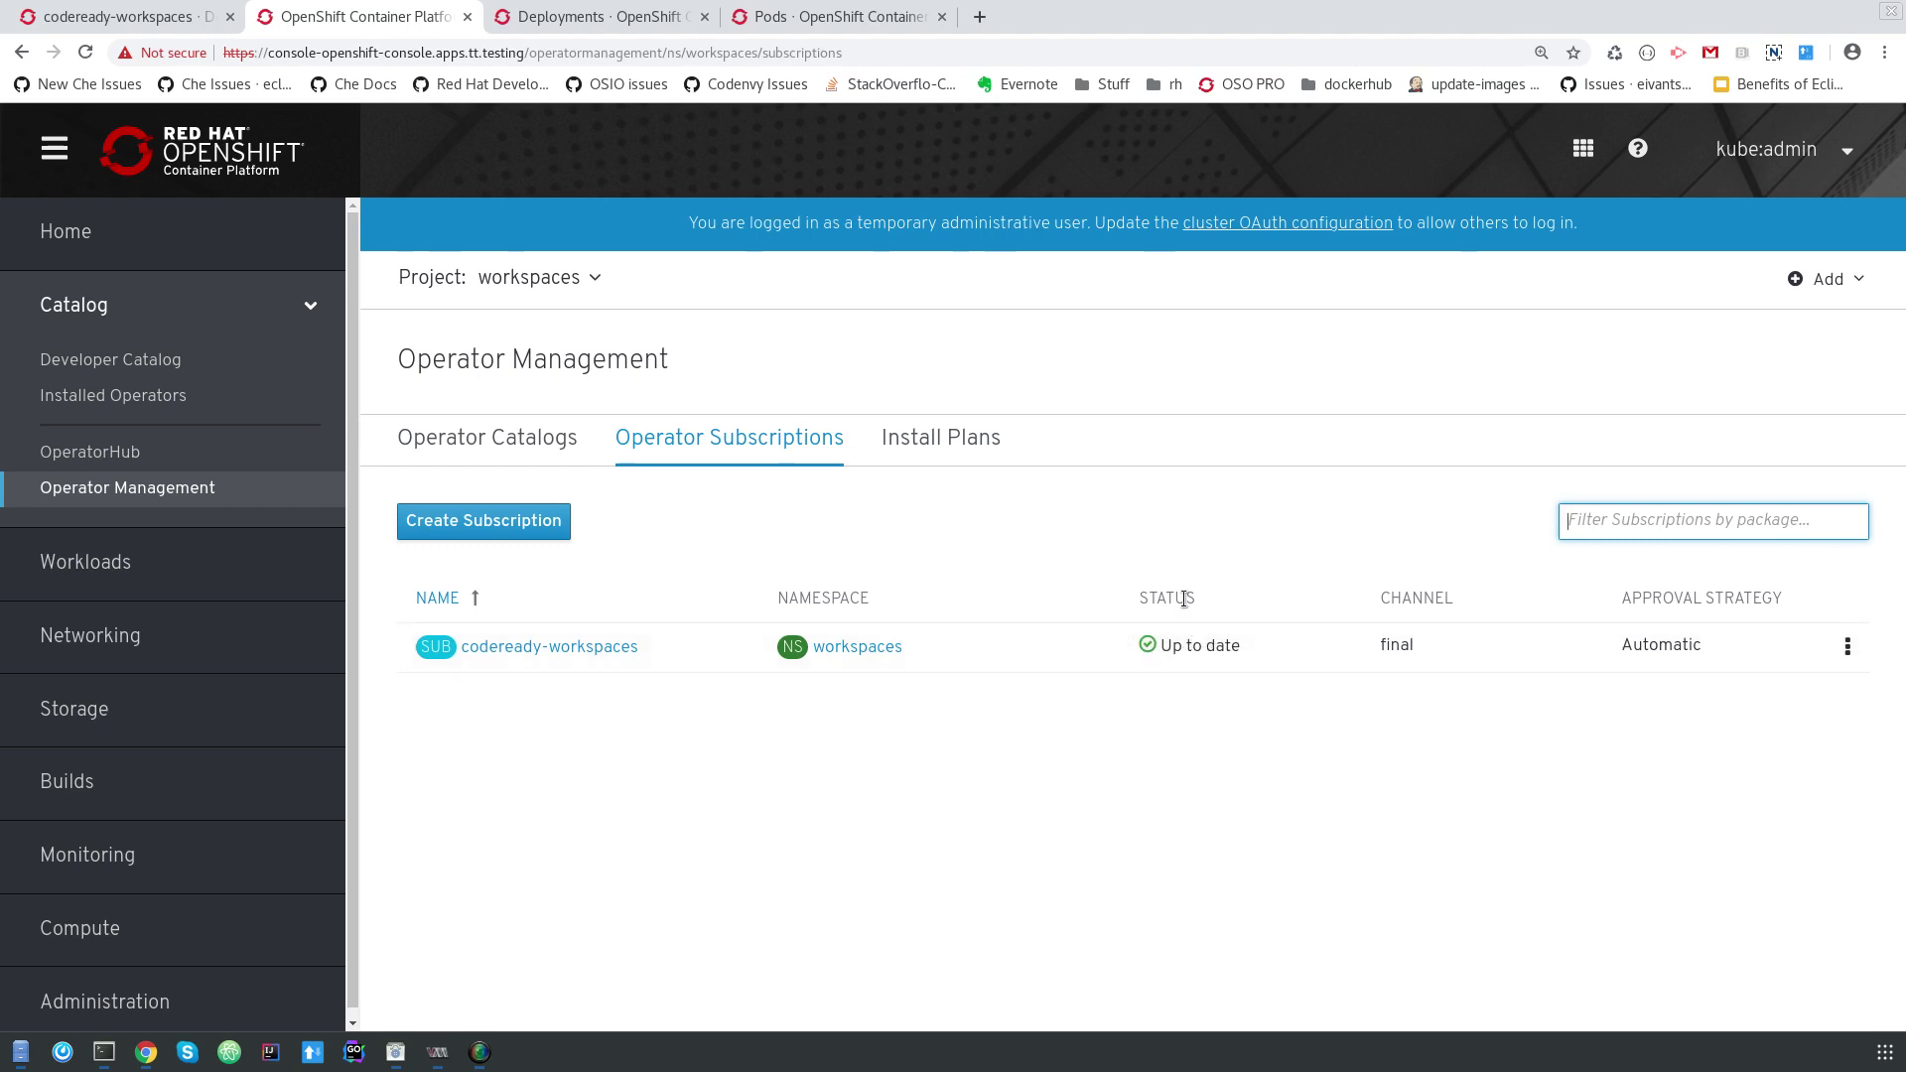
{"action": "left_click", "coordinate": [929, 437]}
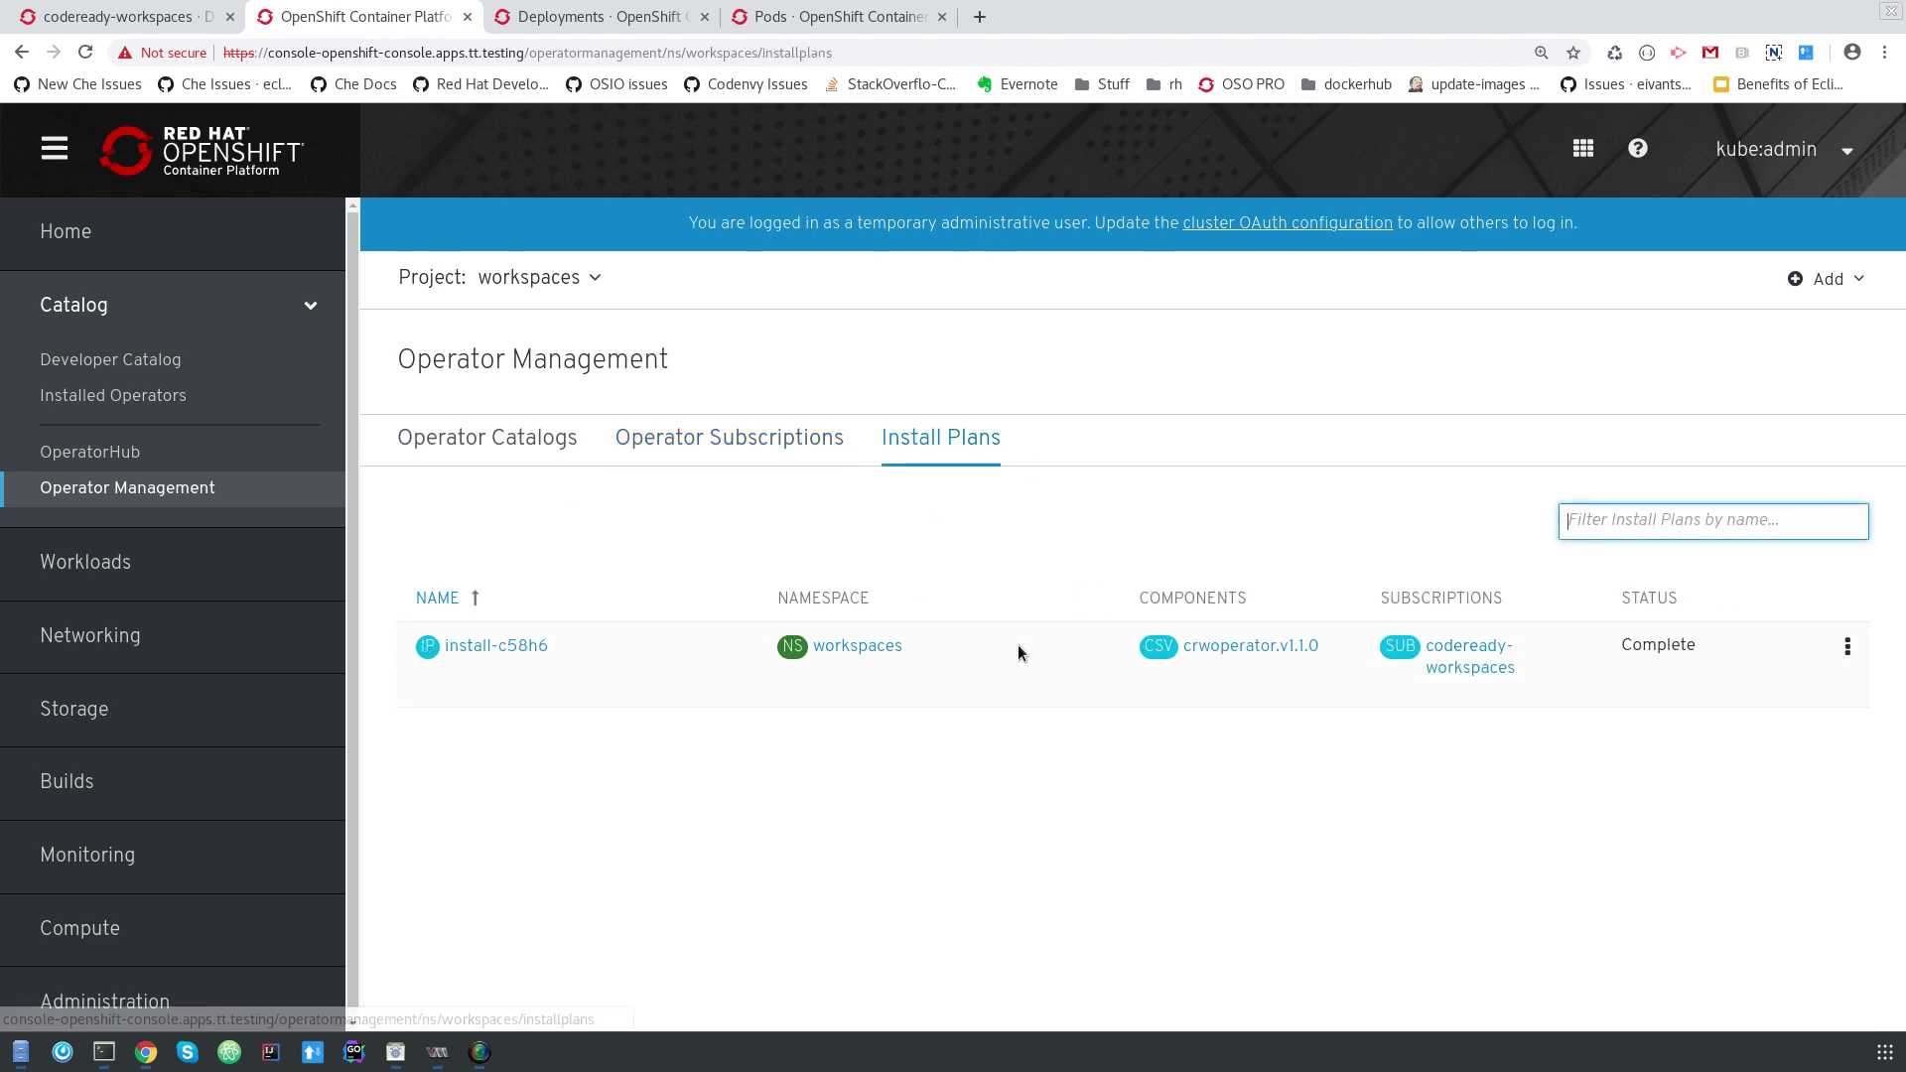
{"action": "left_click", "coordinate": [552, 17]}
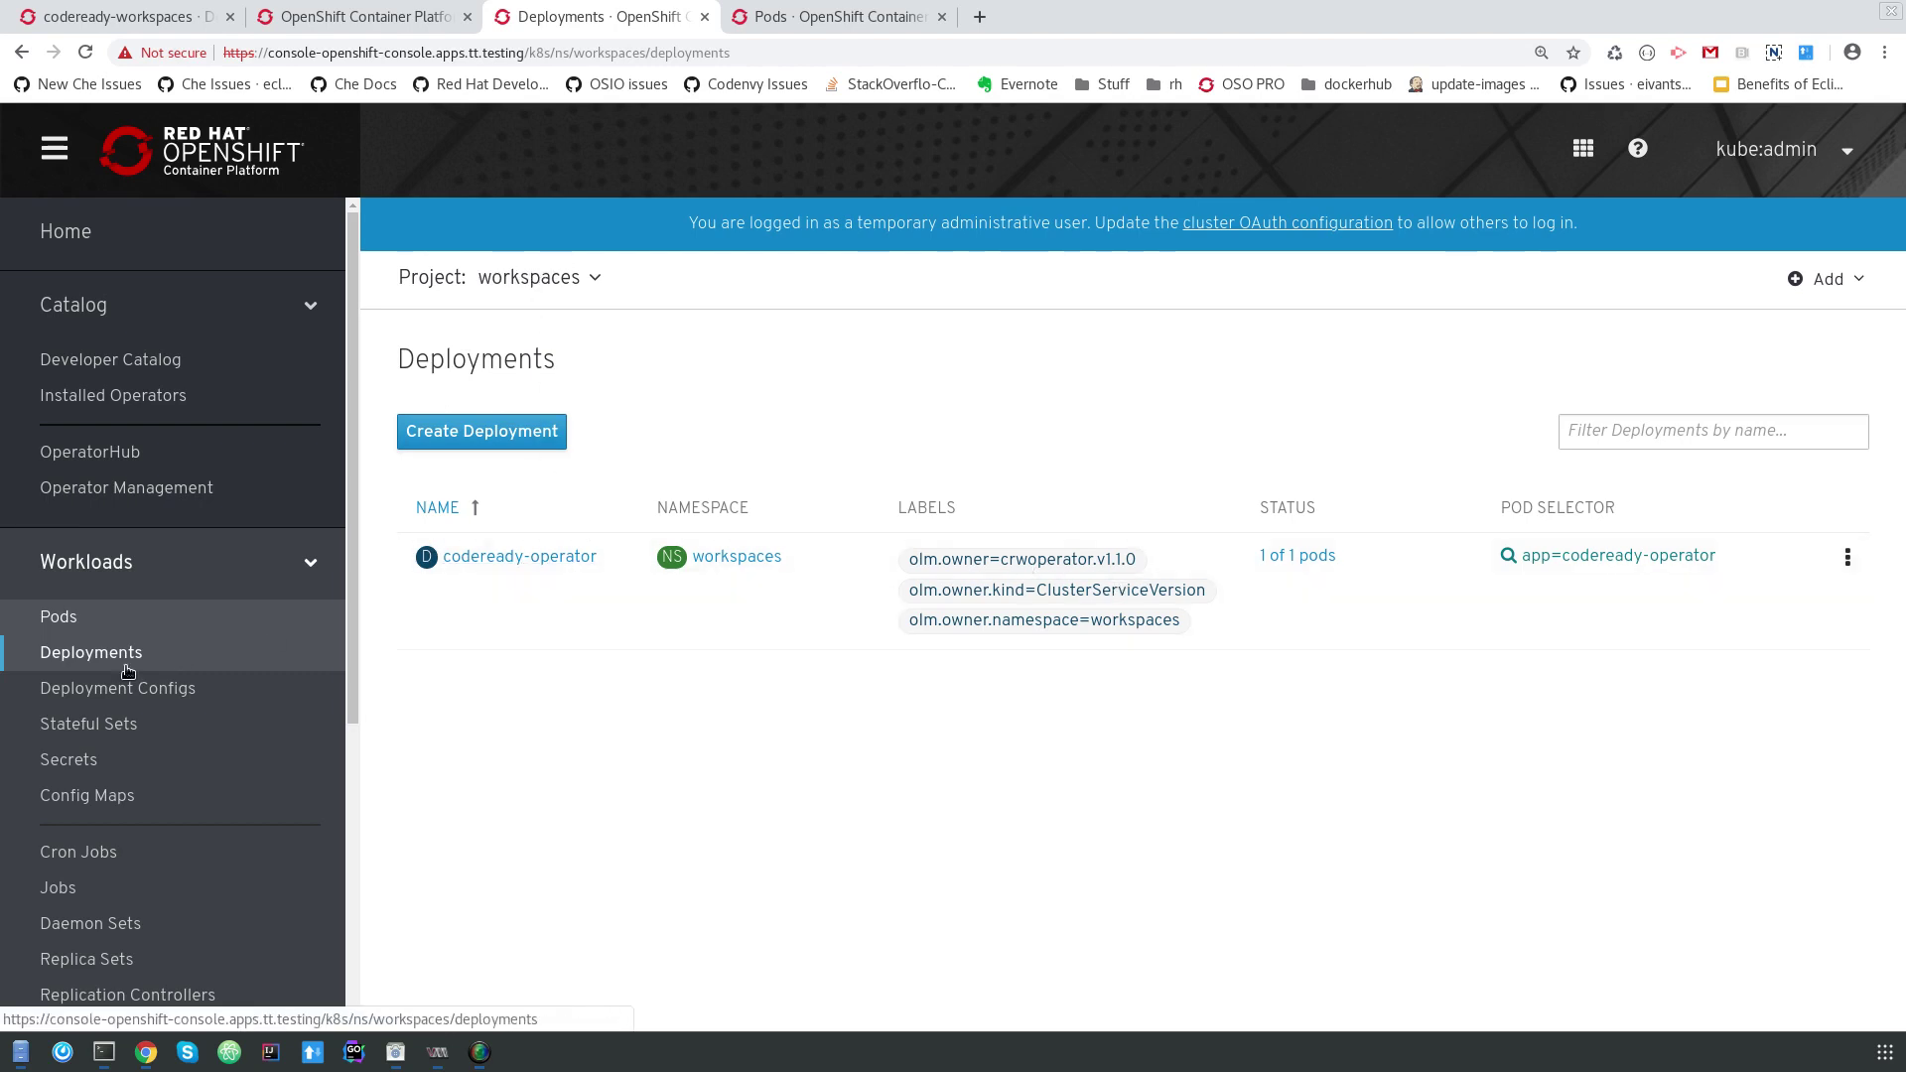
Open the installed CodeReady Workspaces 1.1.0 operator from Installed Operators and read its Overview.
{"action": "left_click", "coordinate": [164, 20]}
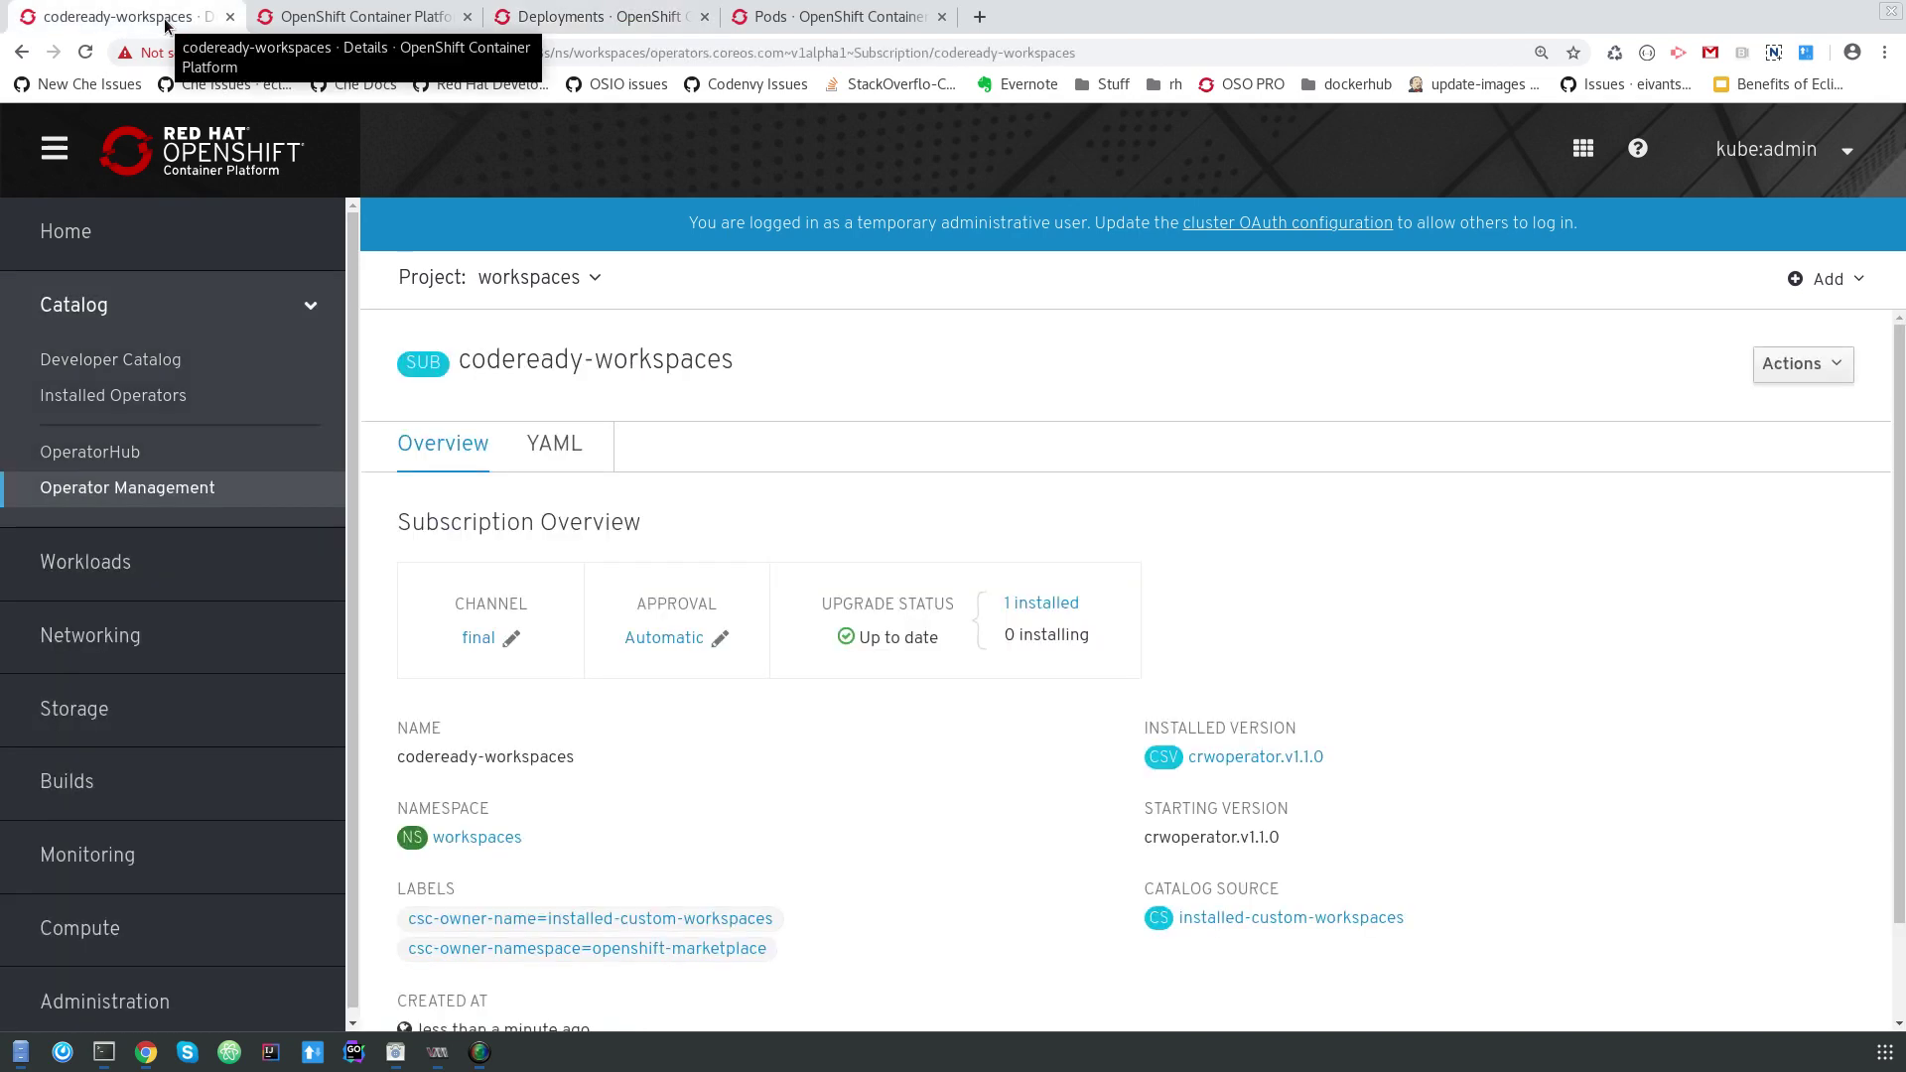
{"action": "left_click", "coordinate": [135, 402]}
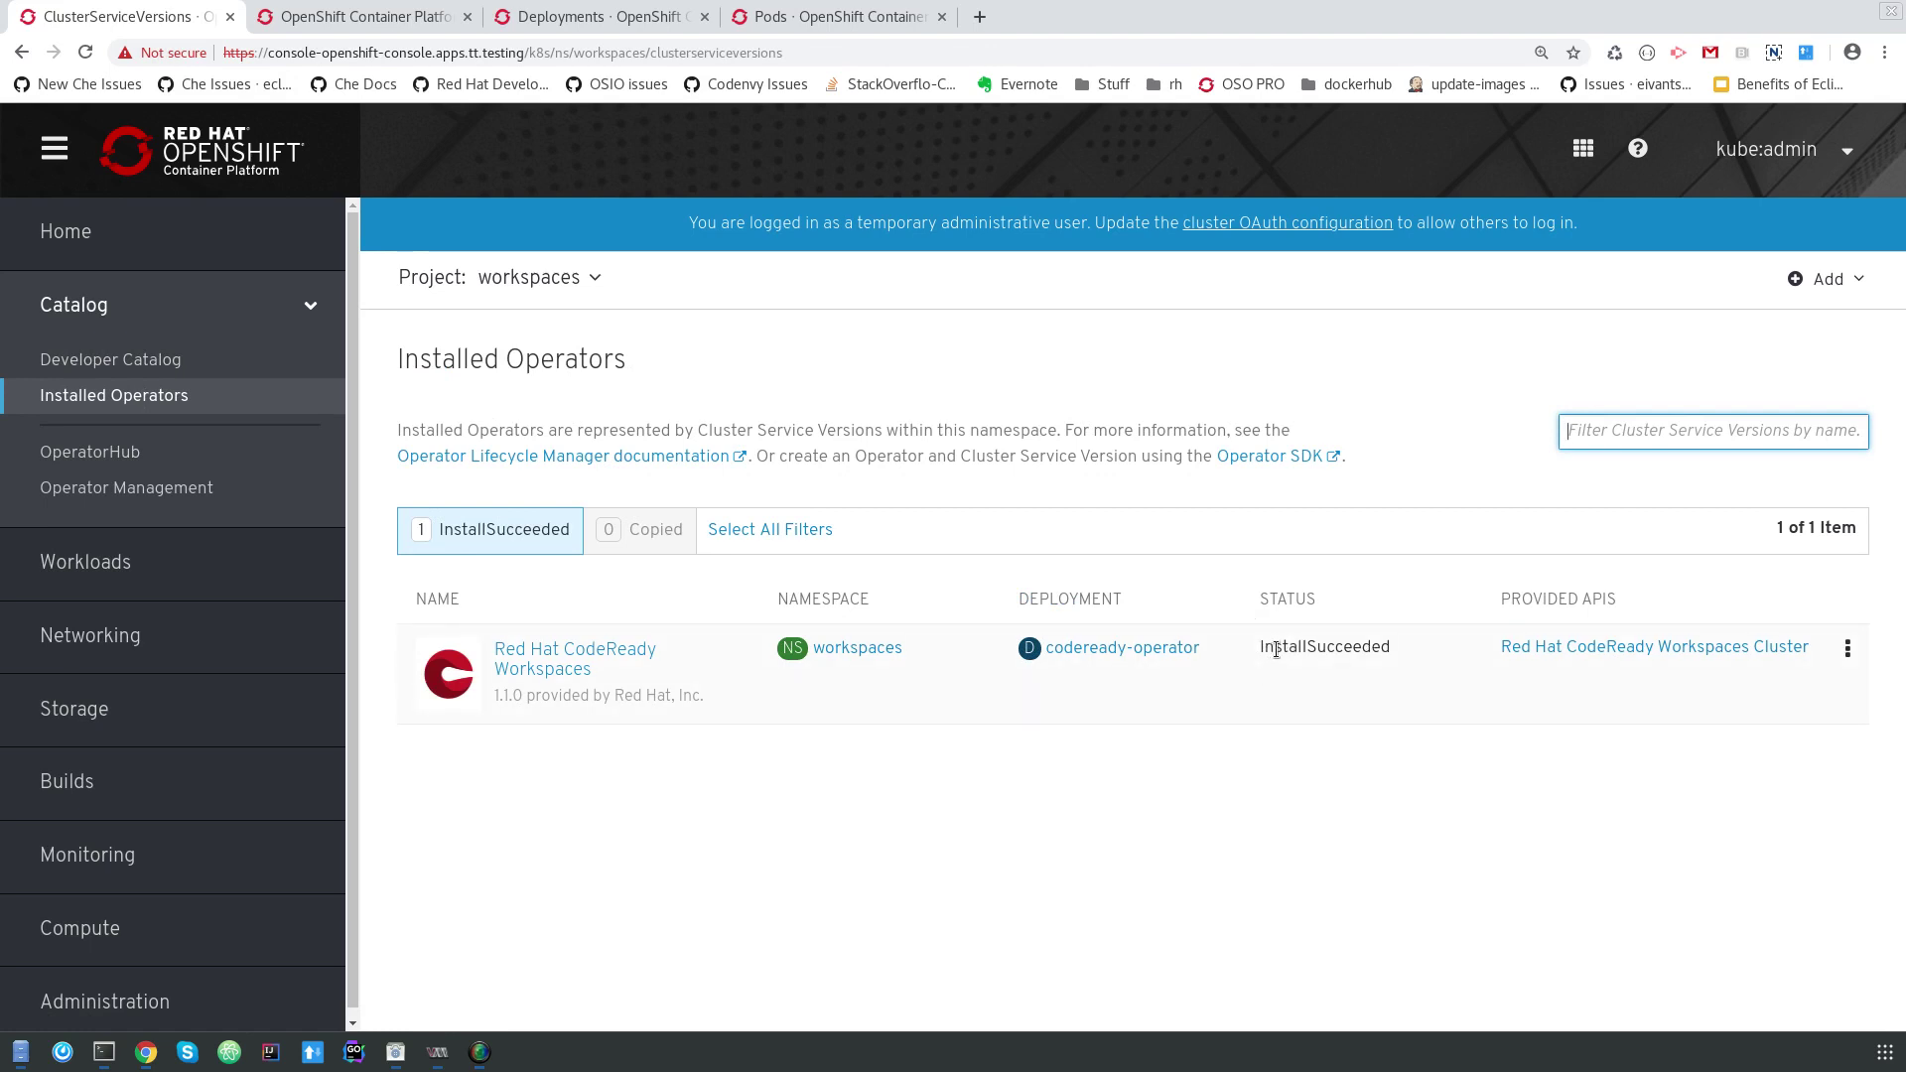
{"action": "left_click", "coordinate": [559, 651]}
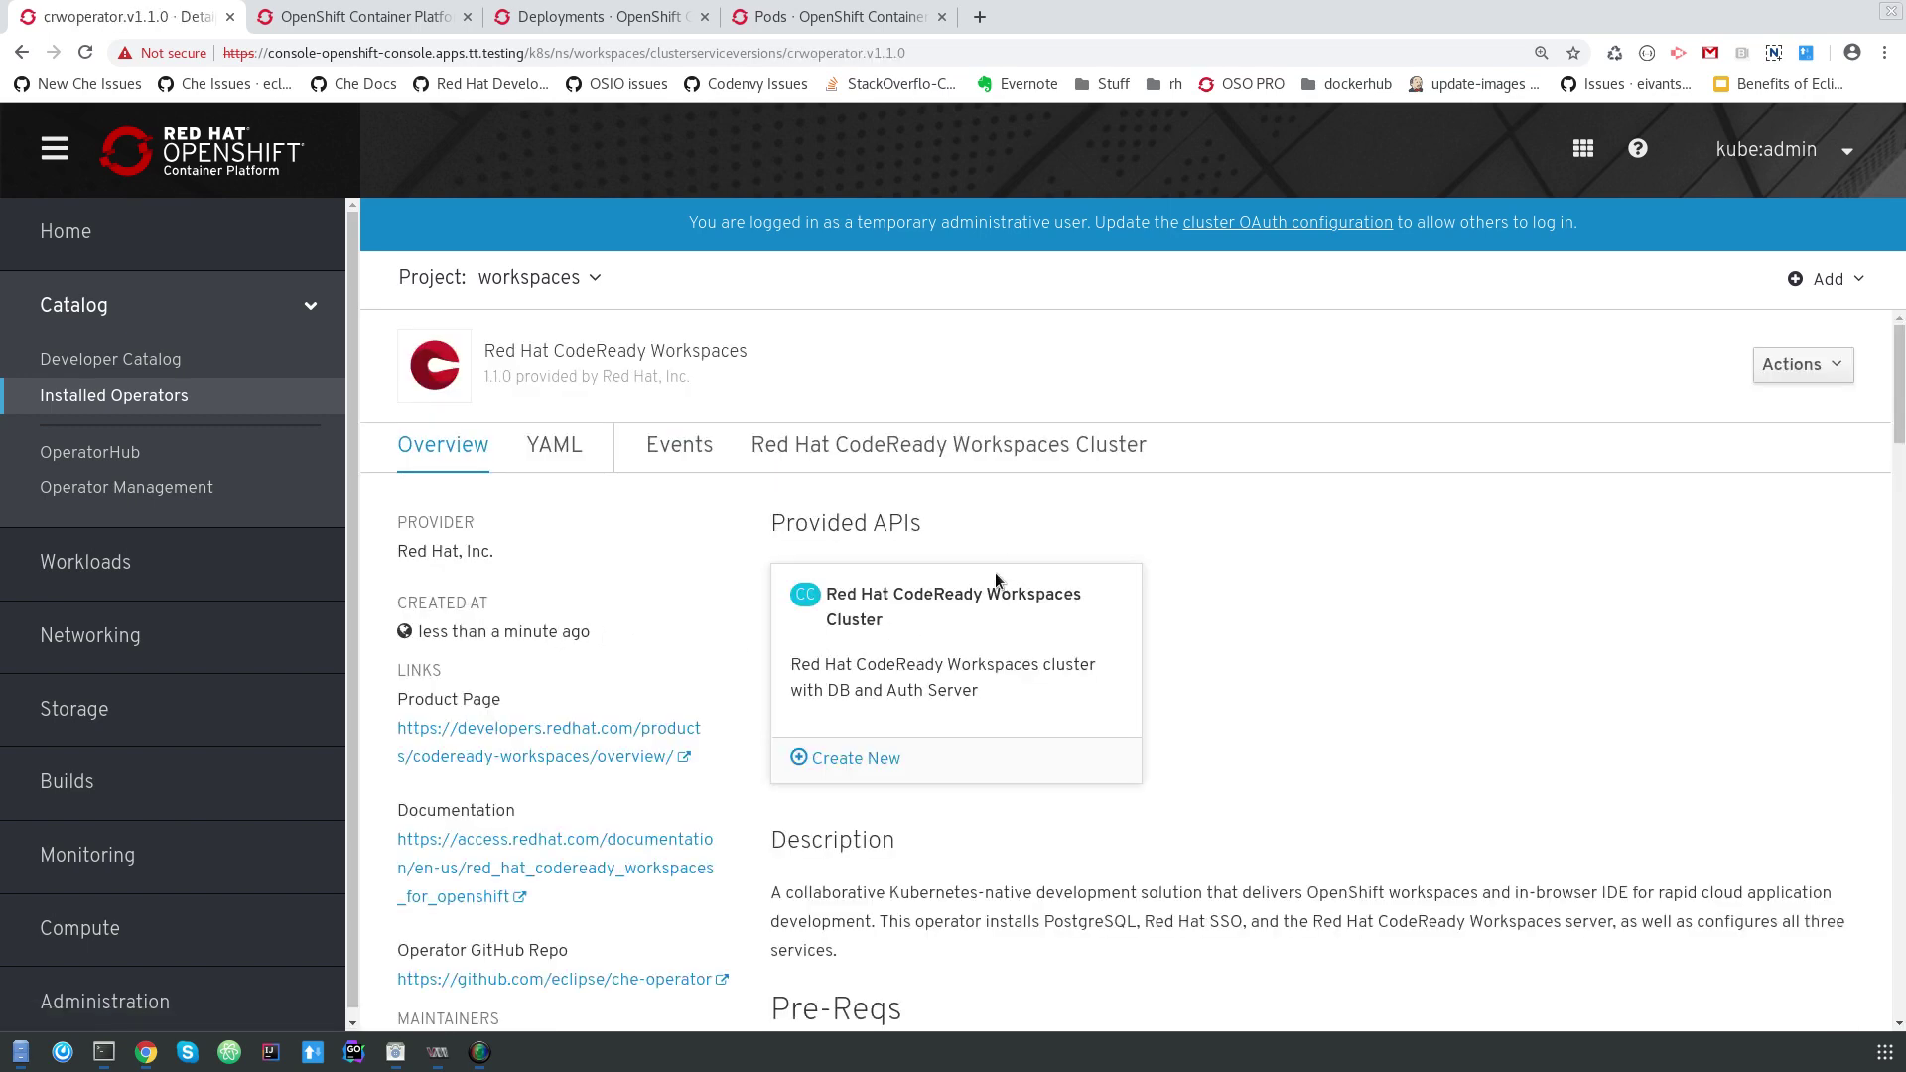
{"action": "scroll", "coordinate": [943, 573], "scroll_direction": "down", "scroll_amount": 3}
{"action": "scroll", "coordinate": [737, 563], "scroll_direction": "up", "scroll_amount": 3}
{"action": "scroll", "coordinate": [736, 563], "scroll_direction": "down", "scroll_amount": 1}
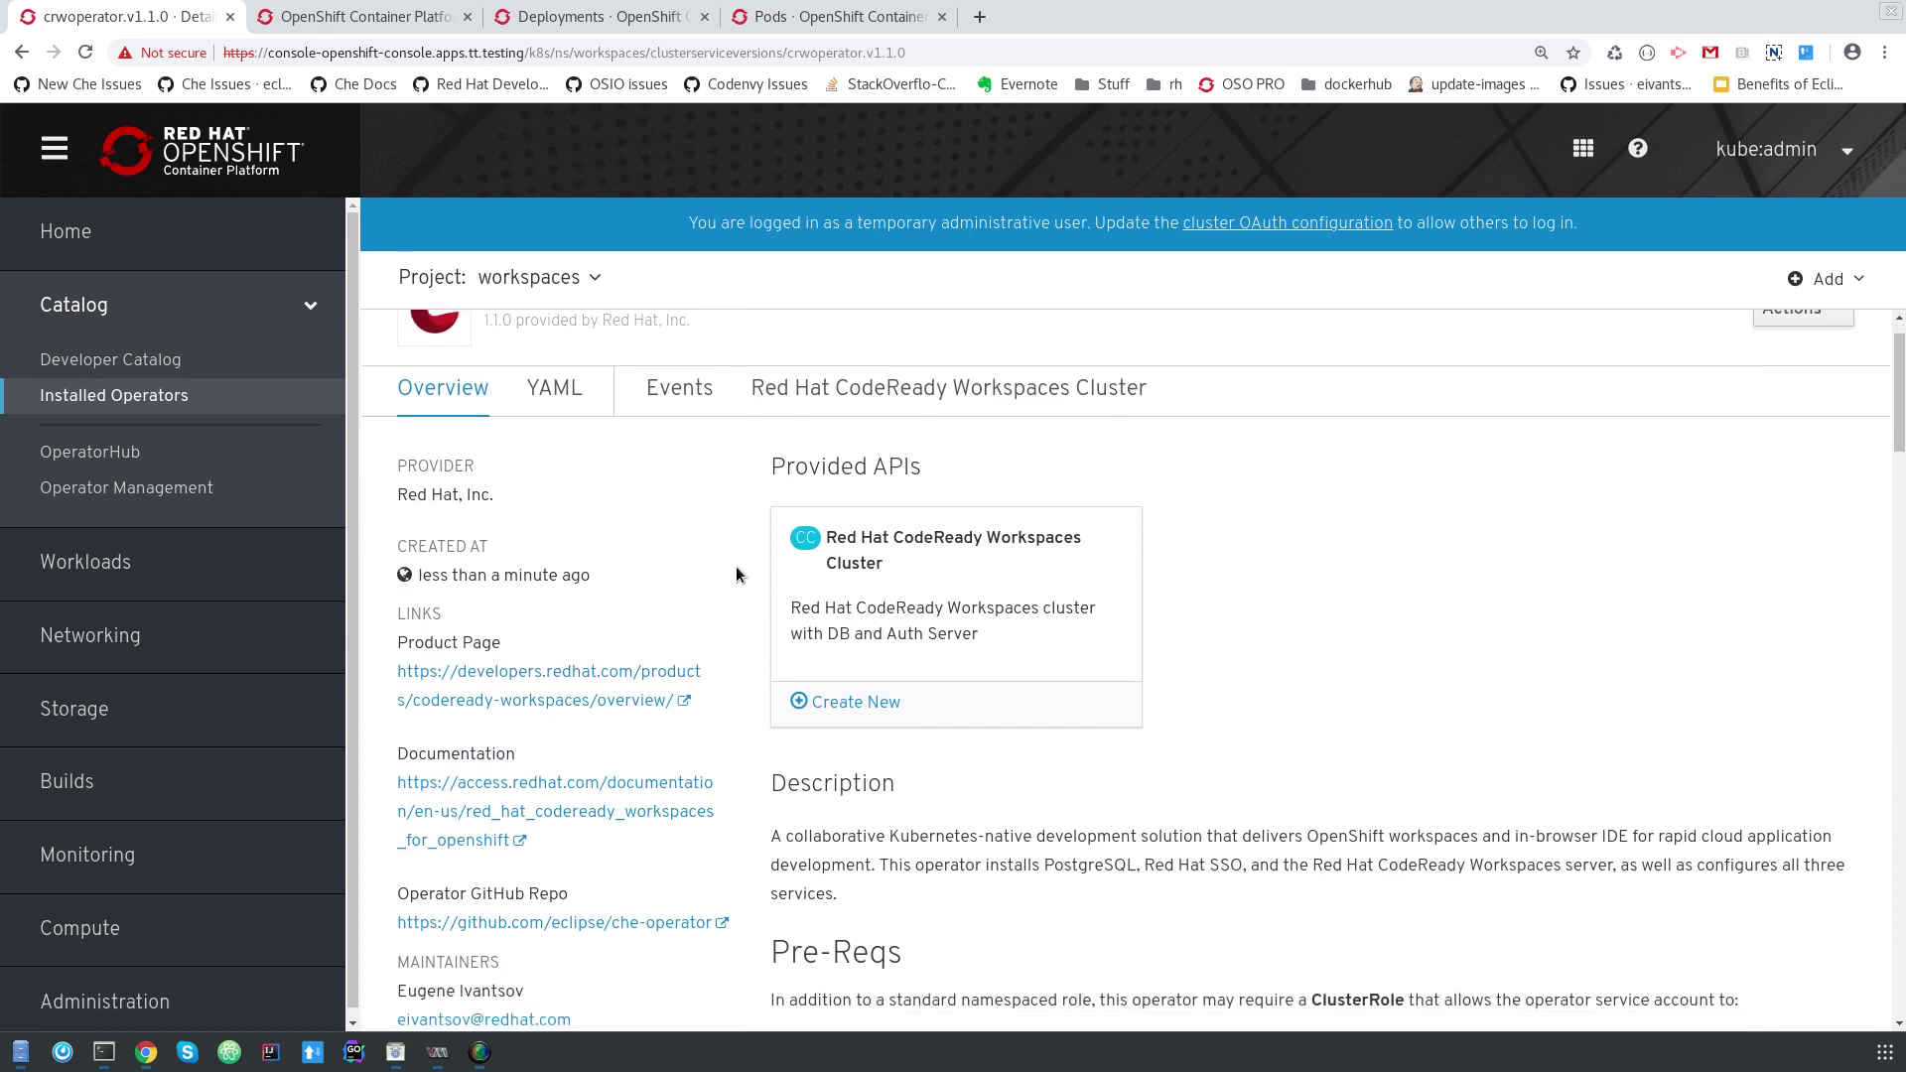
{"action": "scroll", "coordinate": [736, 574], "scroll_direction": "down", "scroll_amount": 1}
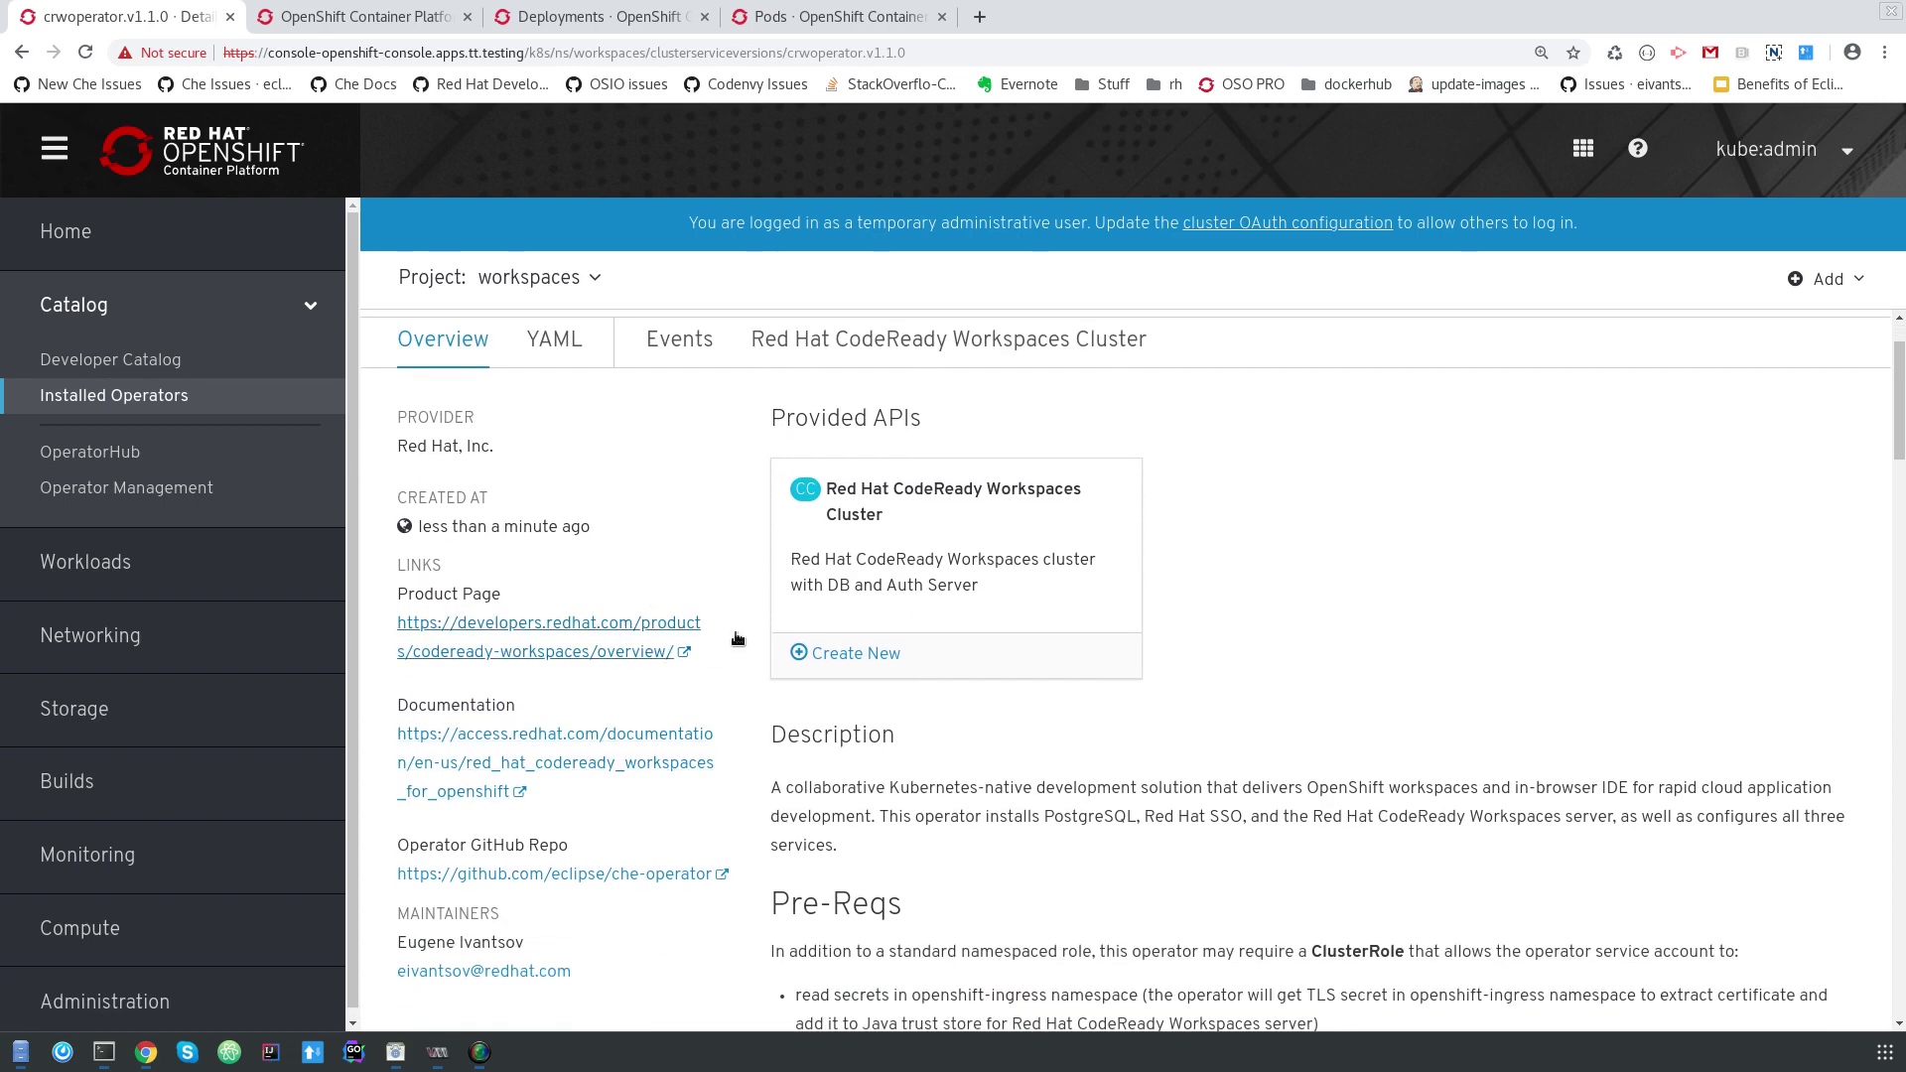
{"action": "scroll", "coordinate": [1283, 622], "scroll_direction": "down", "scroll_amount": 4}
{"action": "scroll", "coordinate": [1282, 622], "scroll_direction": "down", "scroll_amount": 15}
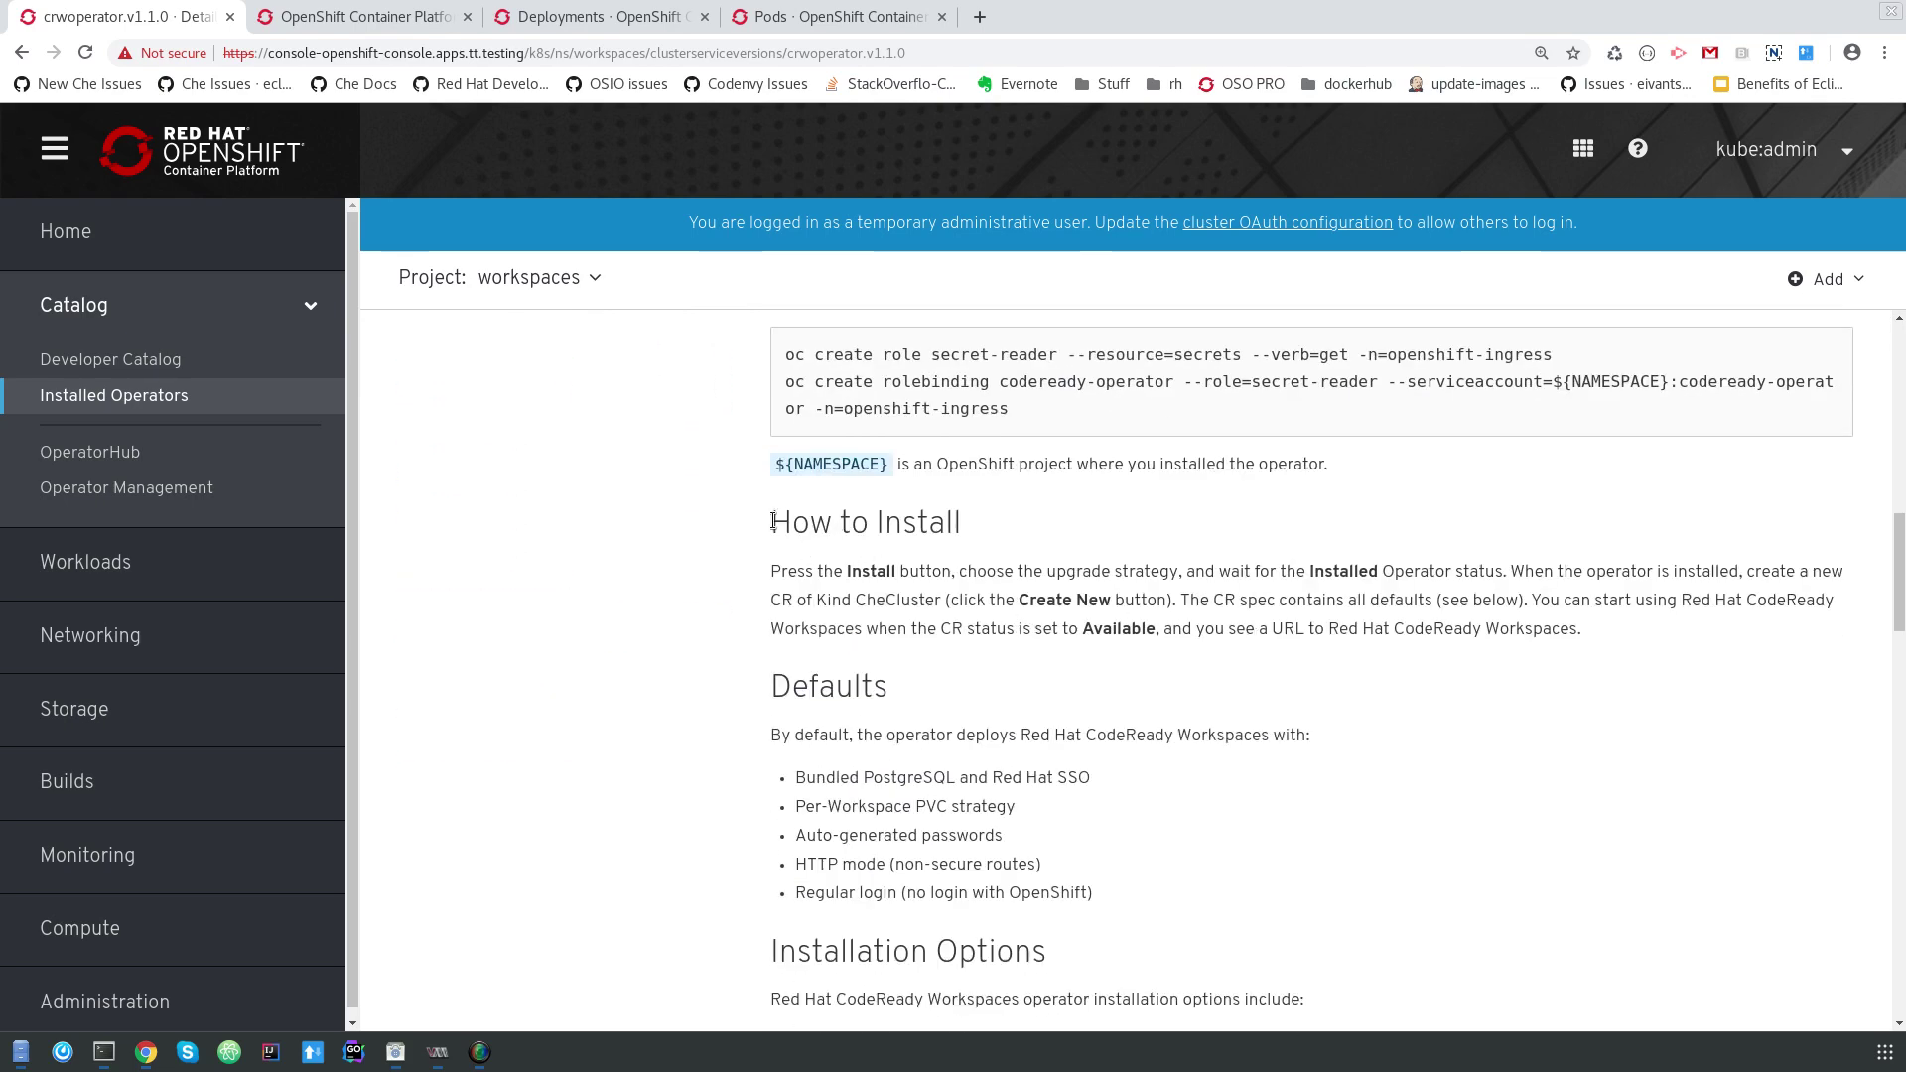
{"action": "scroll", "coordinate": [932, 622], "scroll_direction": "up", "scroll_amount": 19}
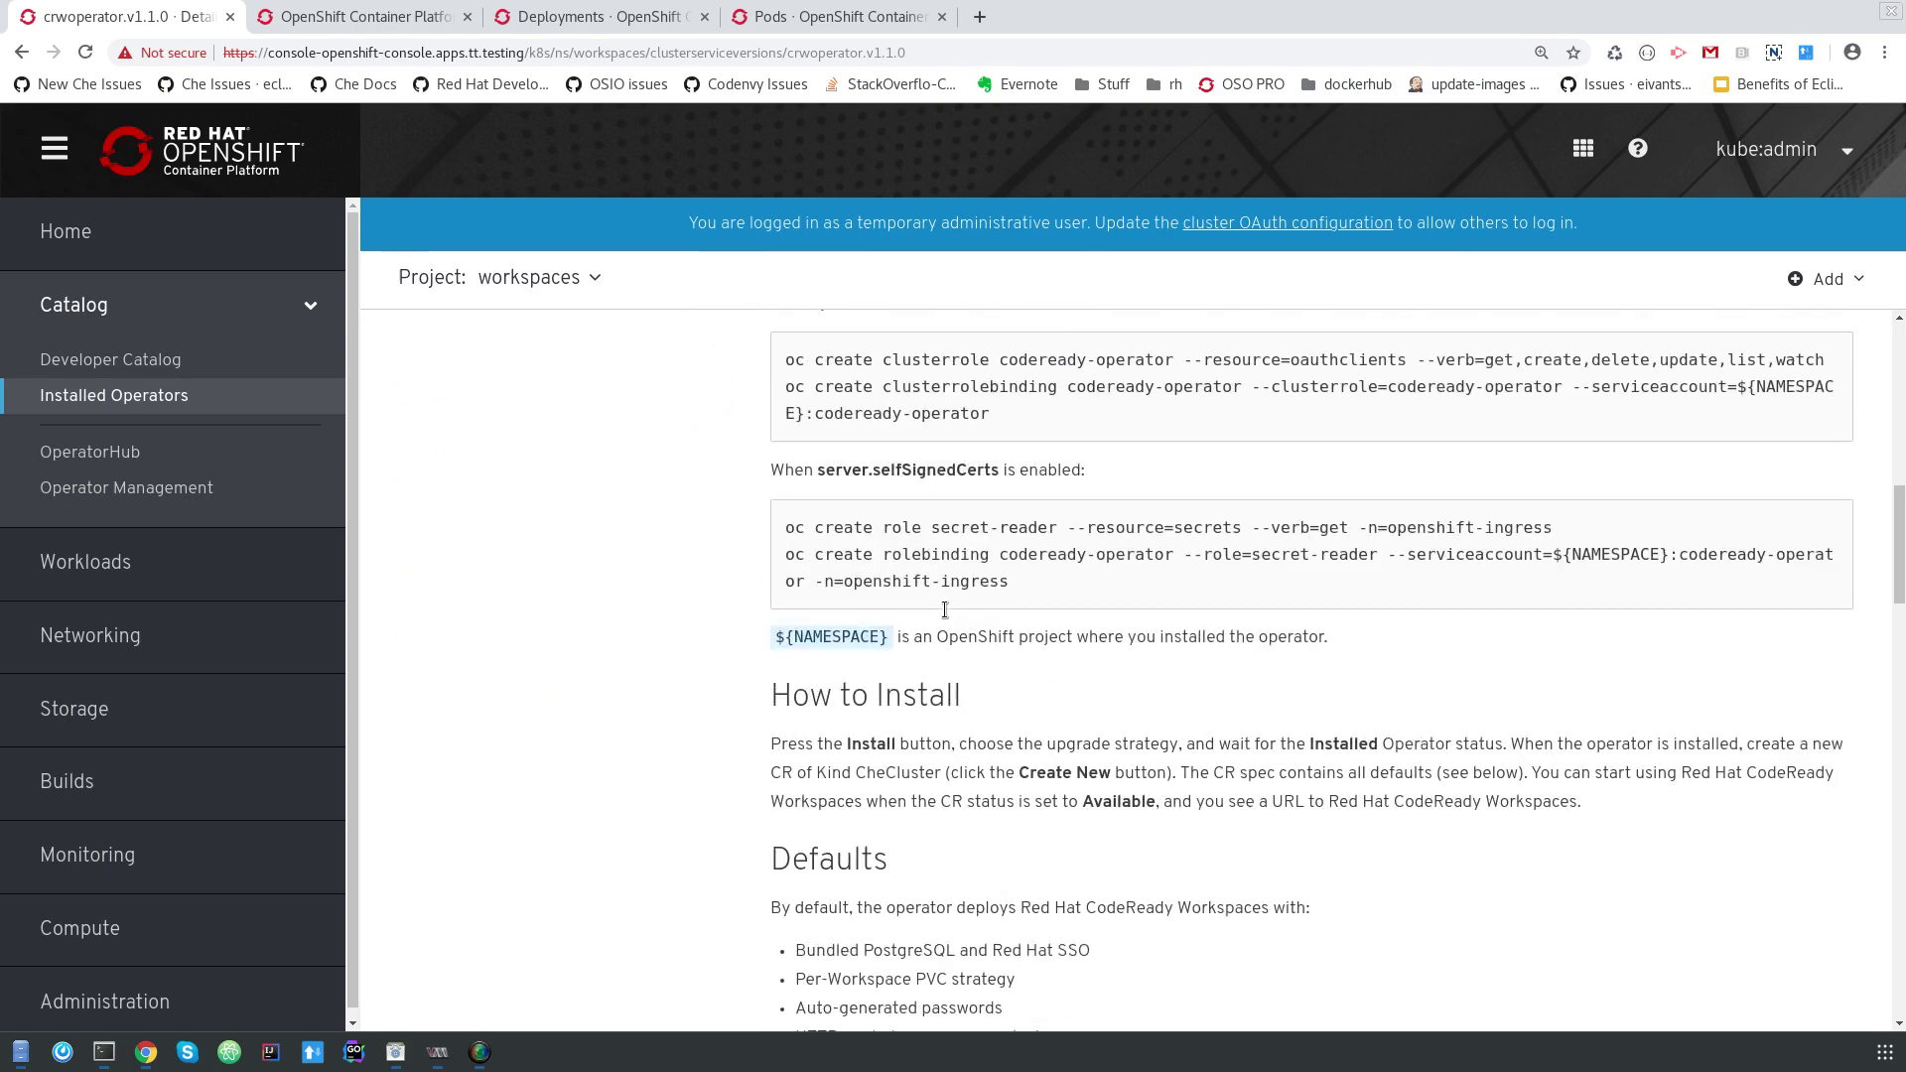
{"action": "scroll", "coordinate": [961, 619], "scroll_direction": "up", "scroll_amount": 1}
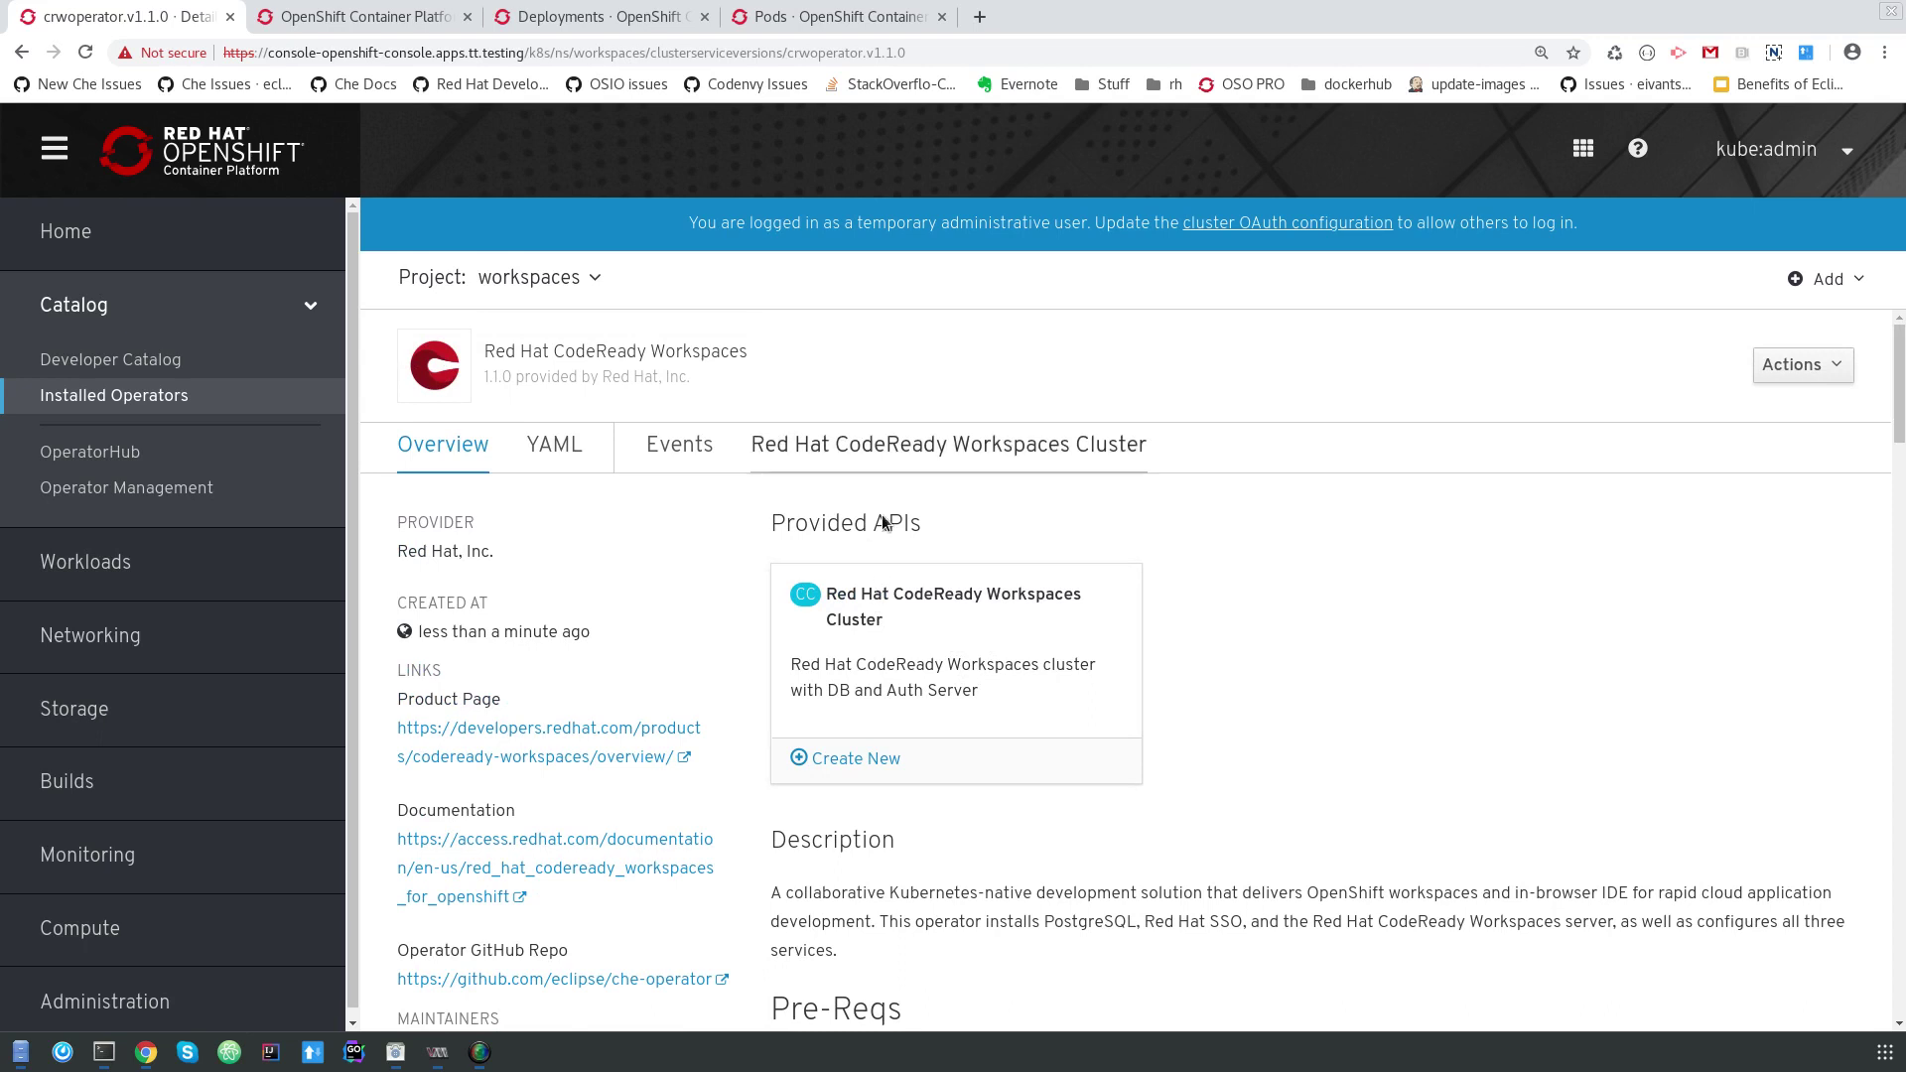
Create a CheCluster named codeready in workspaces using the default YAML.
{"action": "left_click", "coordinate": [855, 758]}
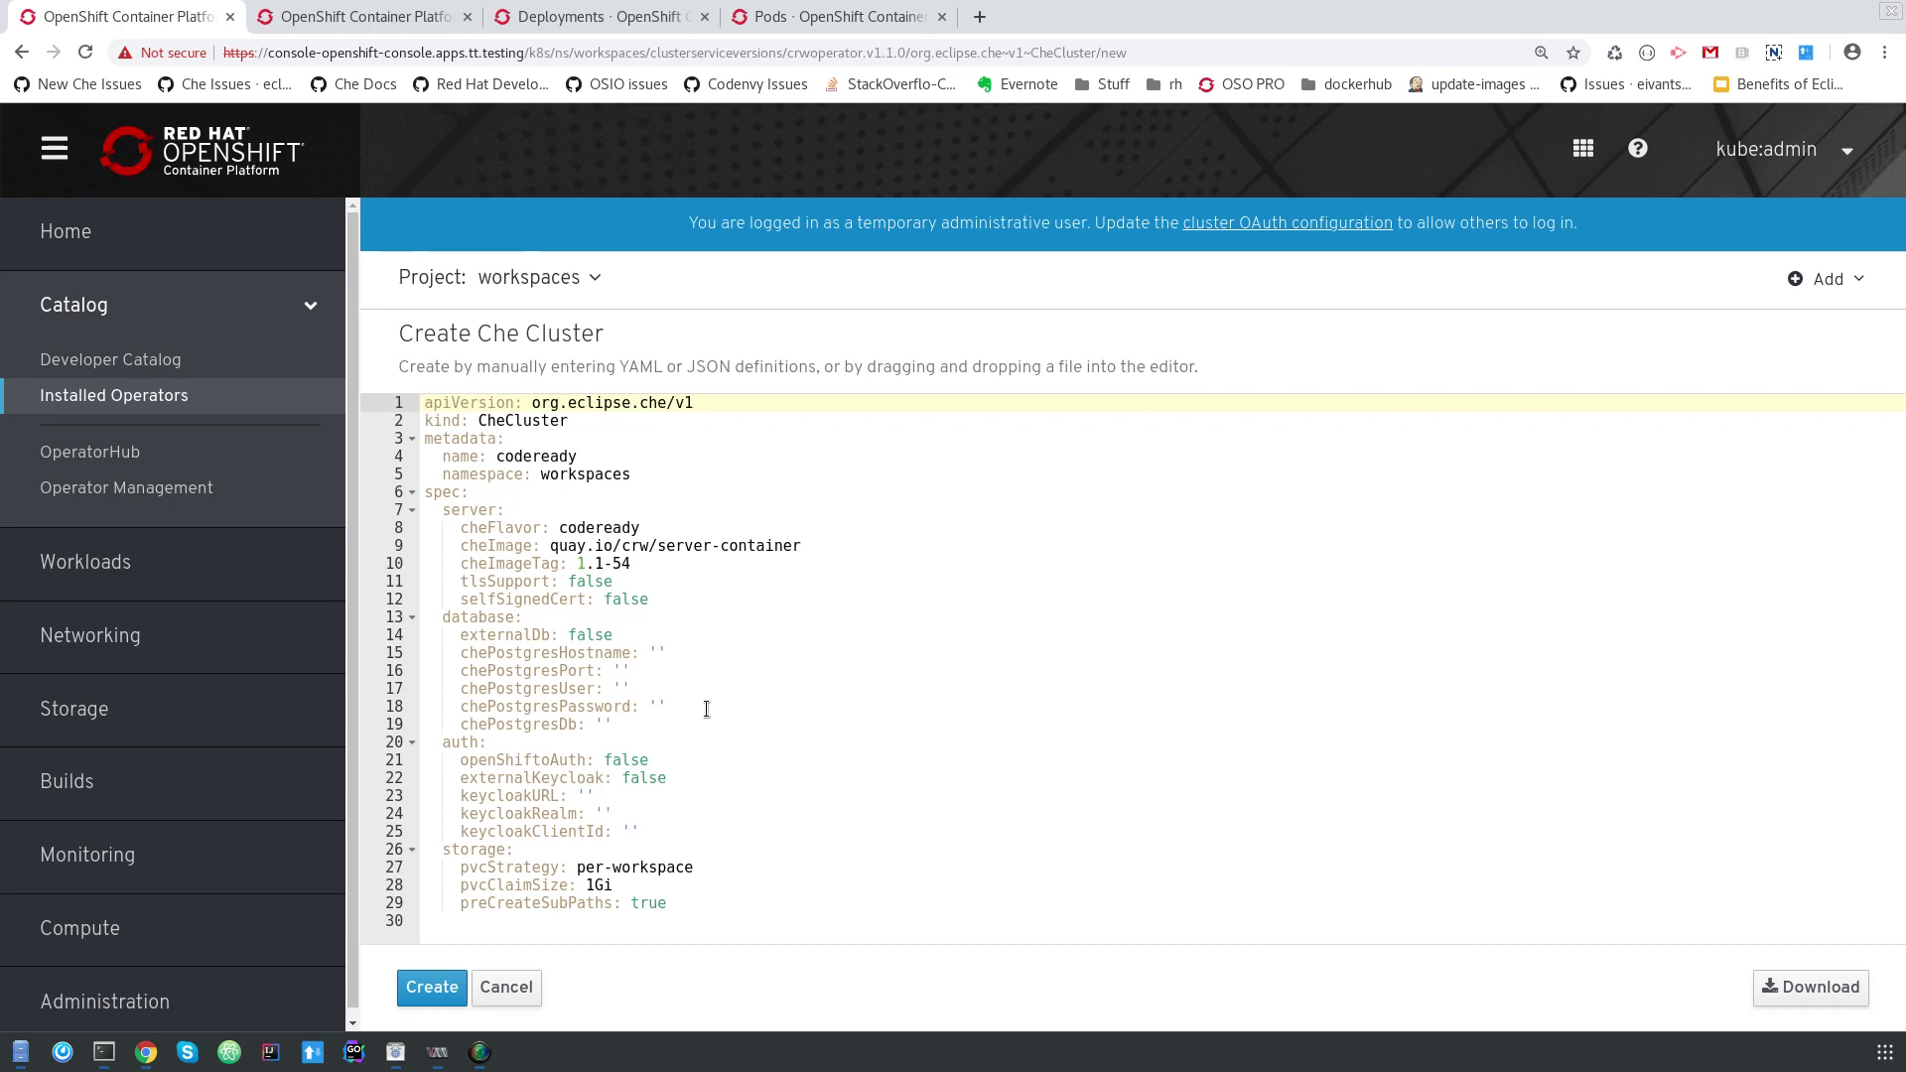
{"action": "left_click", "coordinate": [442, 989]}
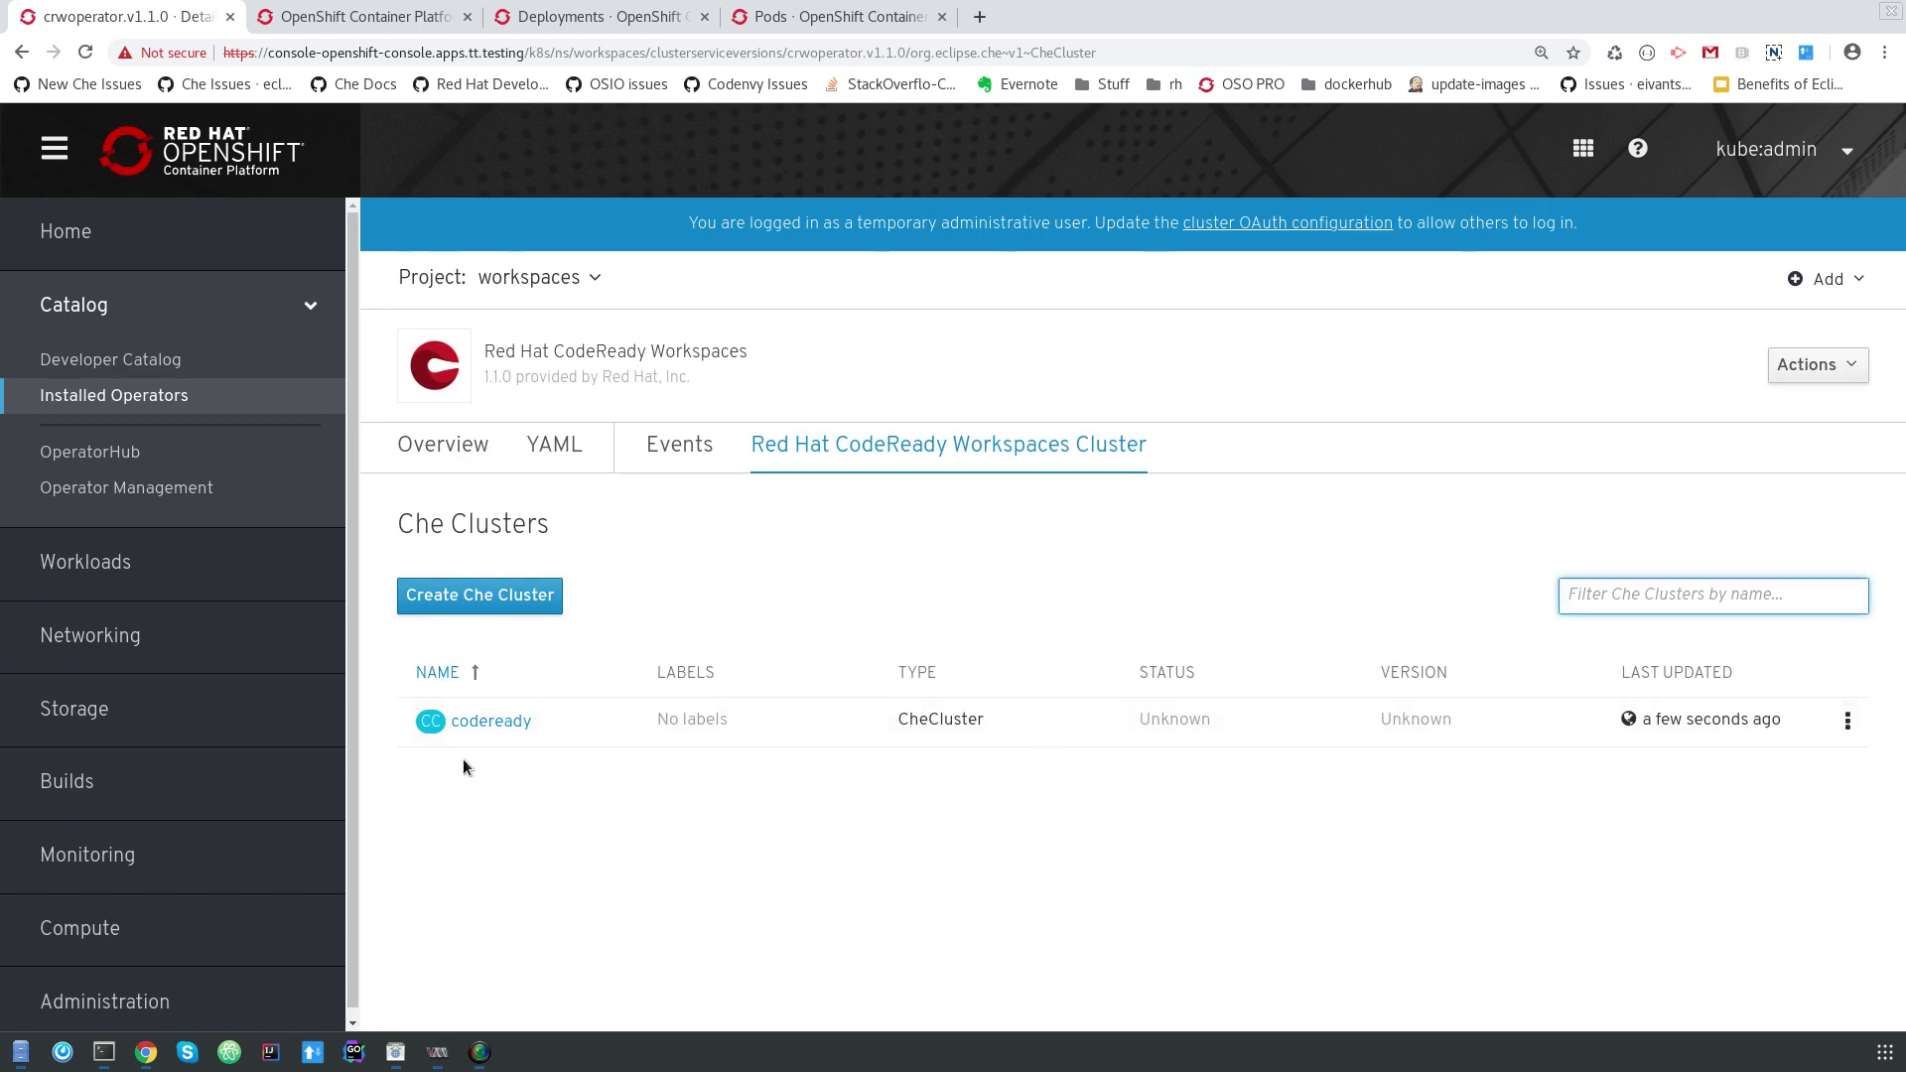
Inspect the codeready cluster's expanded details, then check the operator, keycloak and postgres pods.
{"action": "left_click", "coordinate": [486, 722]}
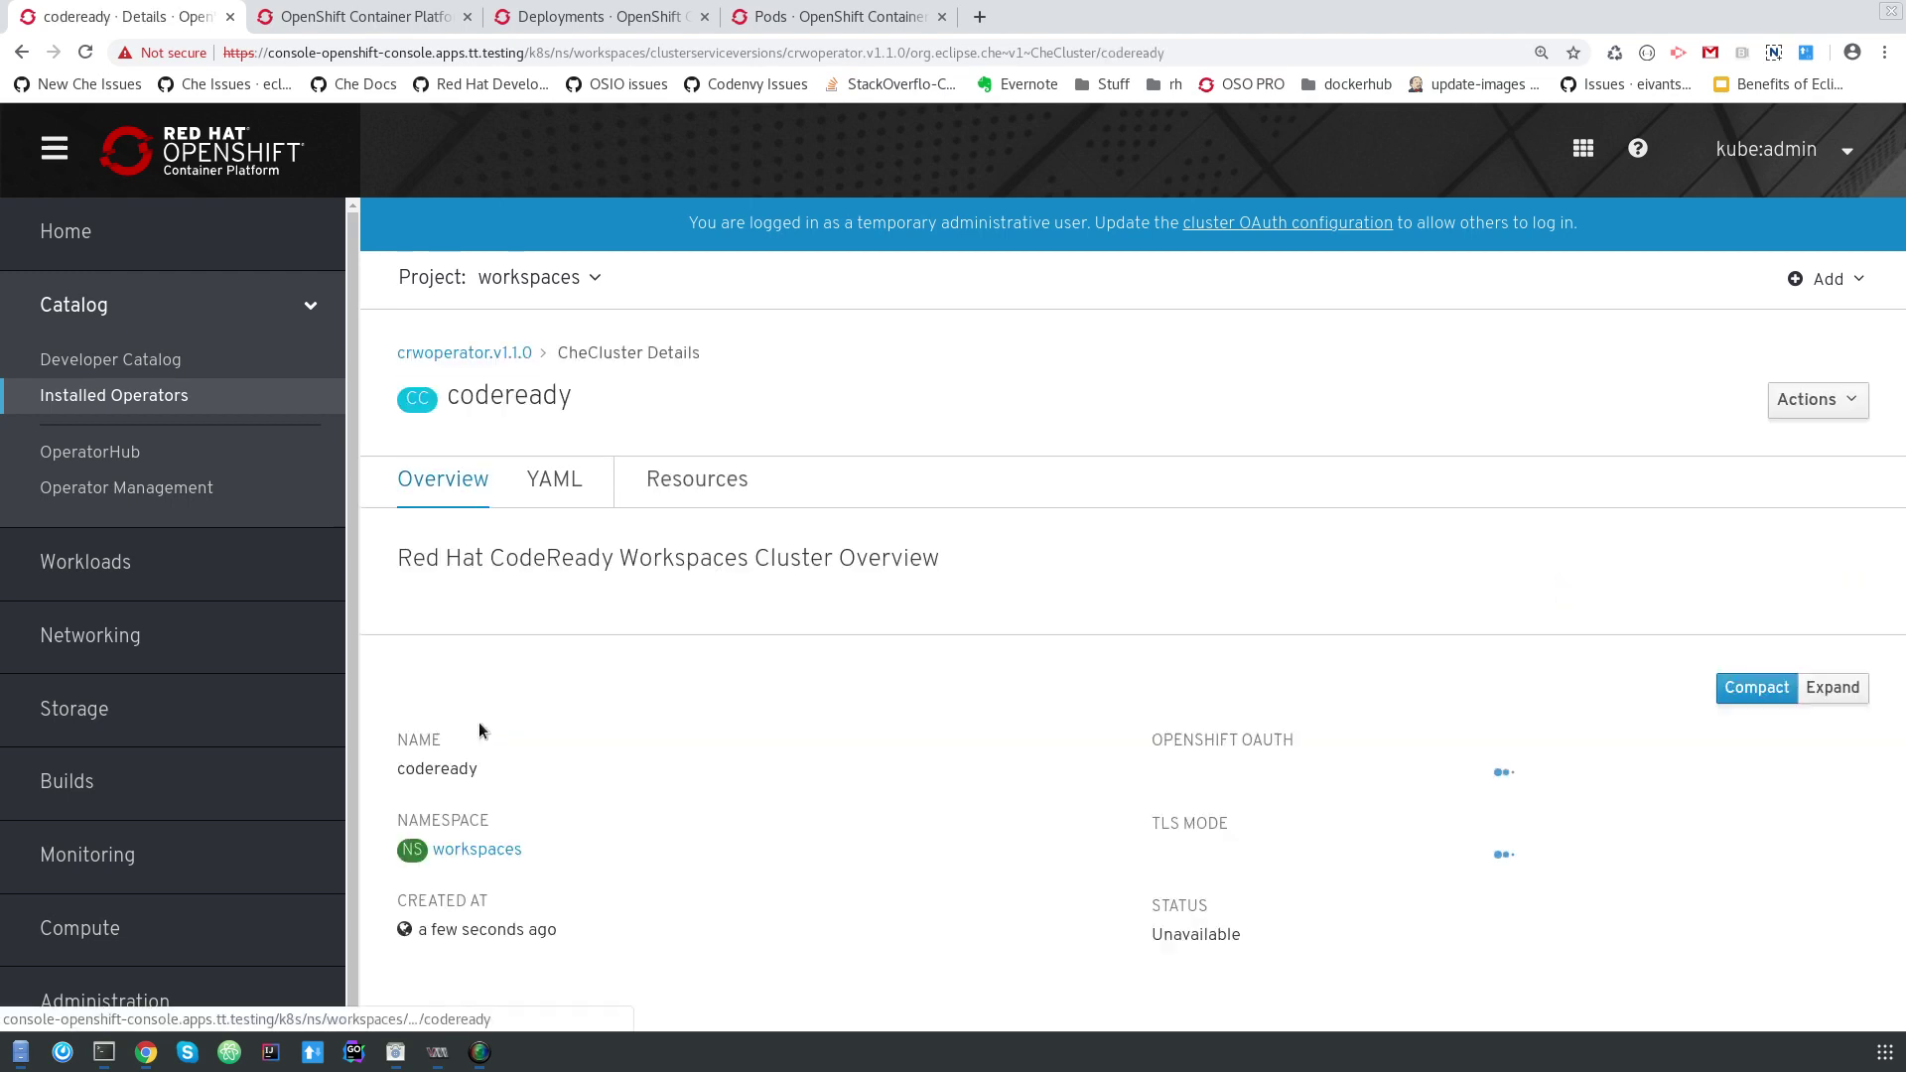
{"action": "left_click", "coordinate": [1835, 690]}
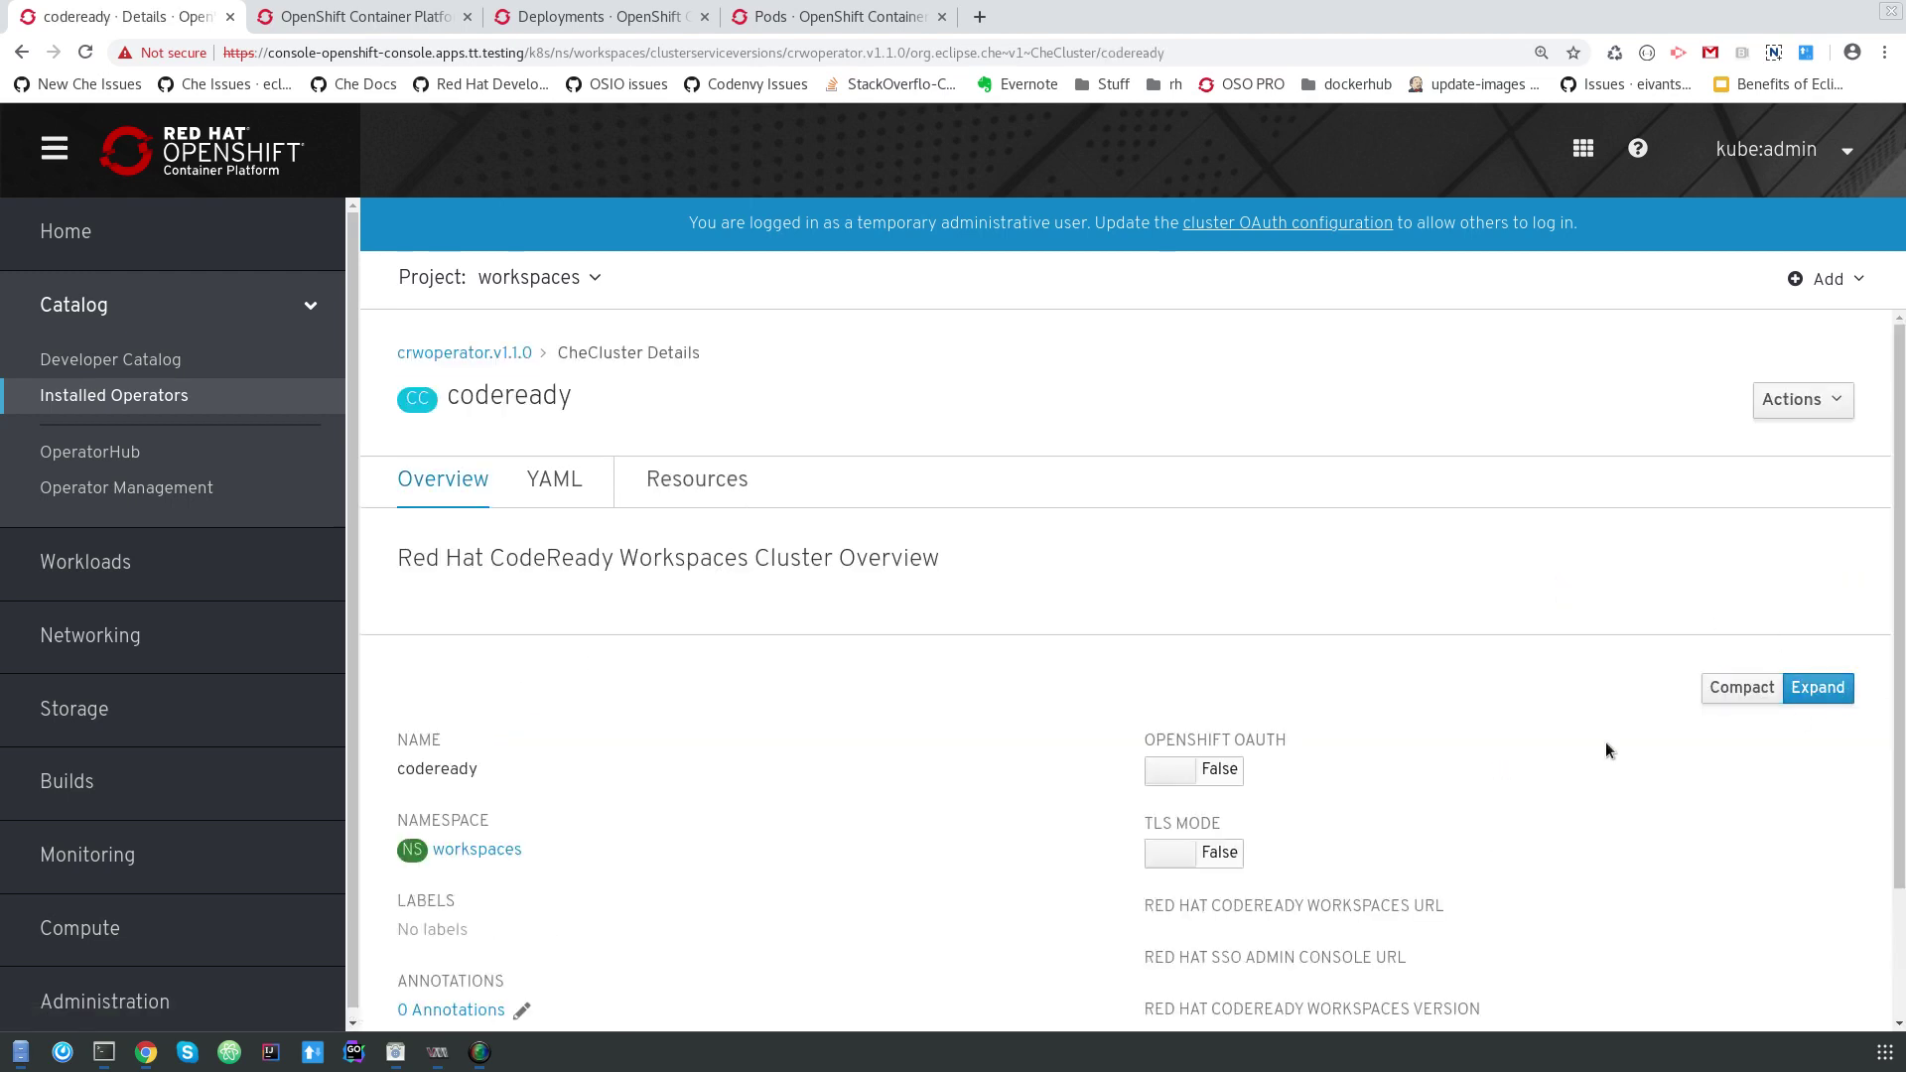
{"action": "scroll", "coordinate": [1543, 735], "scroll_direction": "down", "scroll_amount": 2}
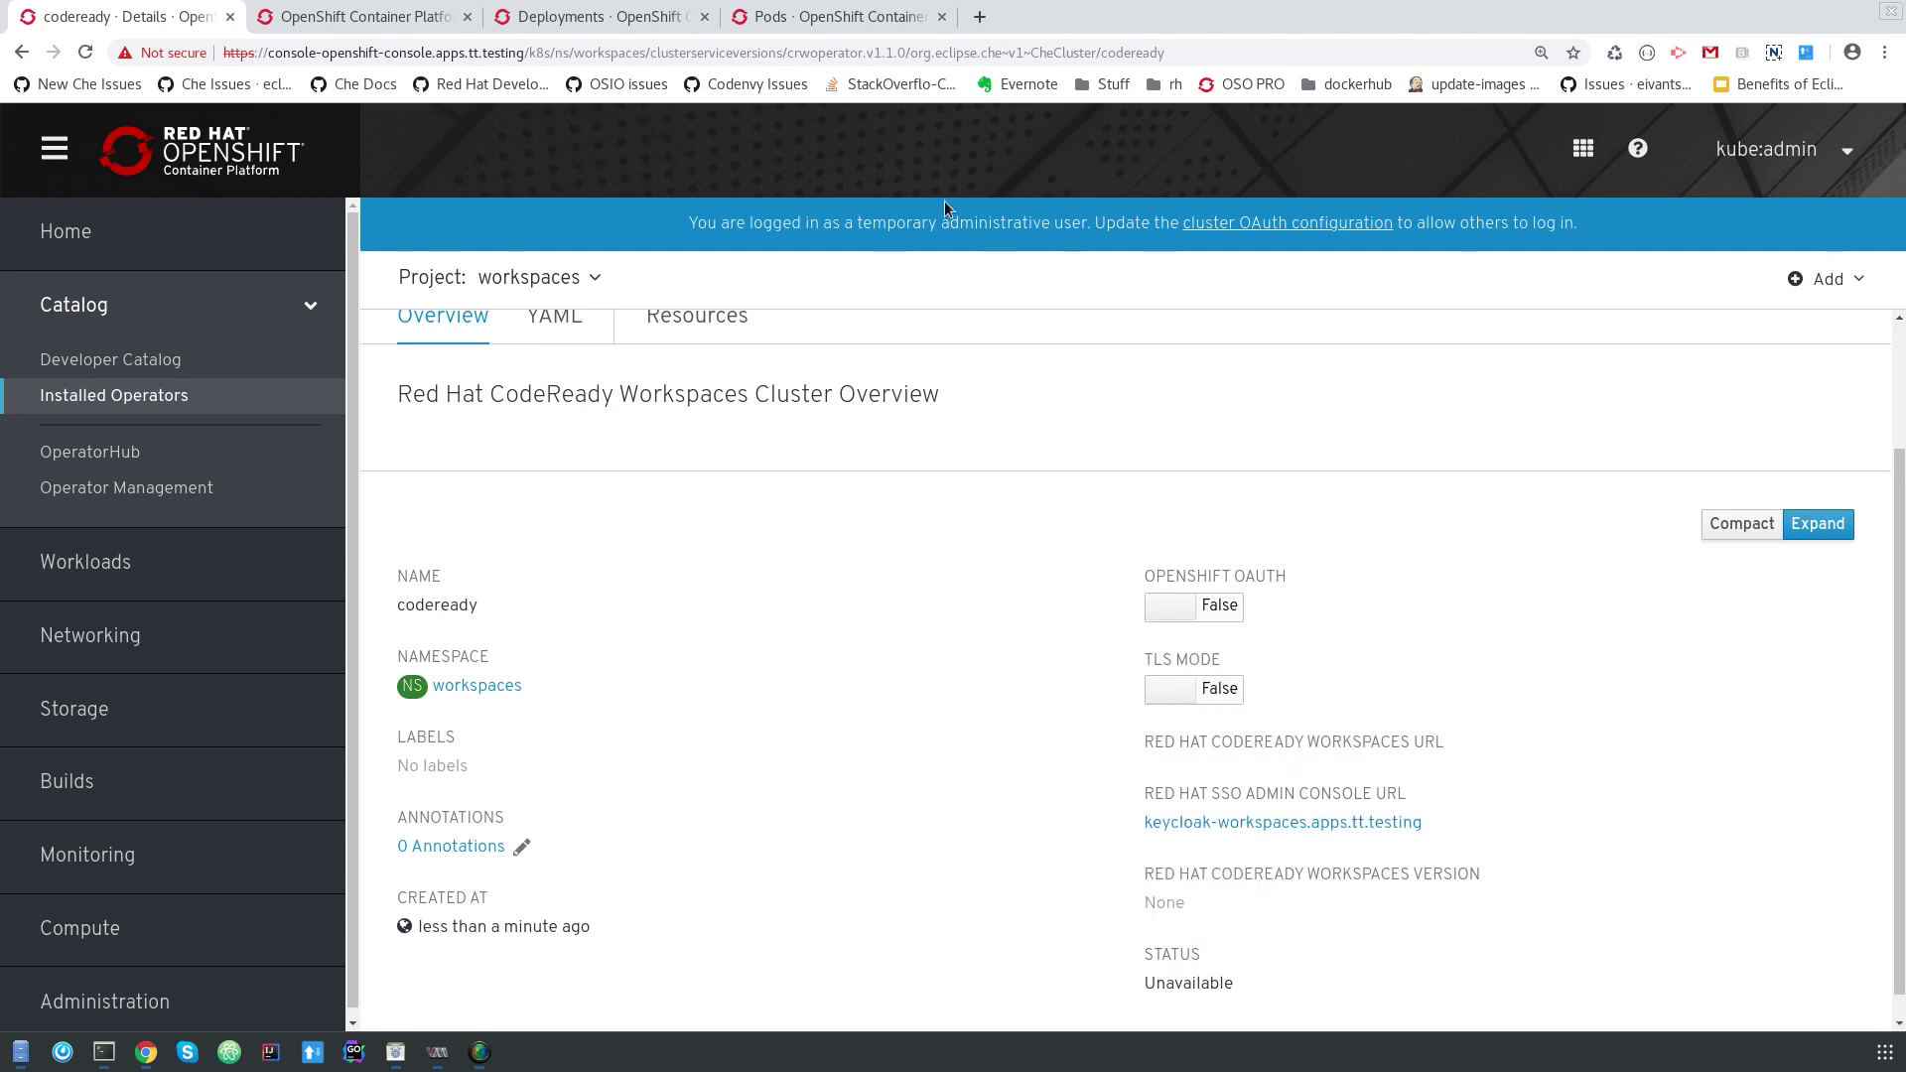
{"action": "left_click", "coordinate": [830, 19]}
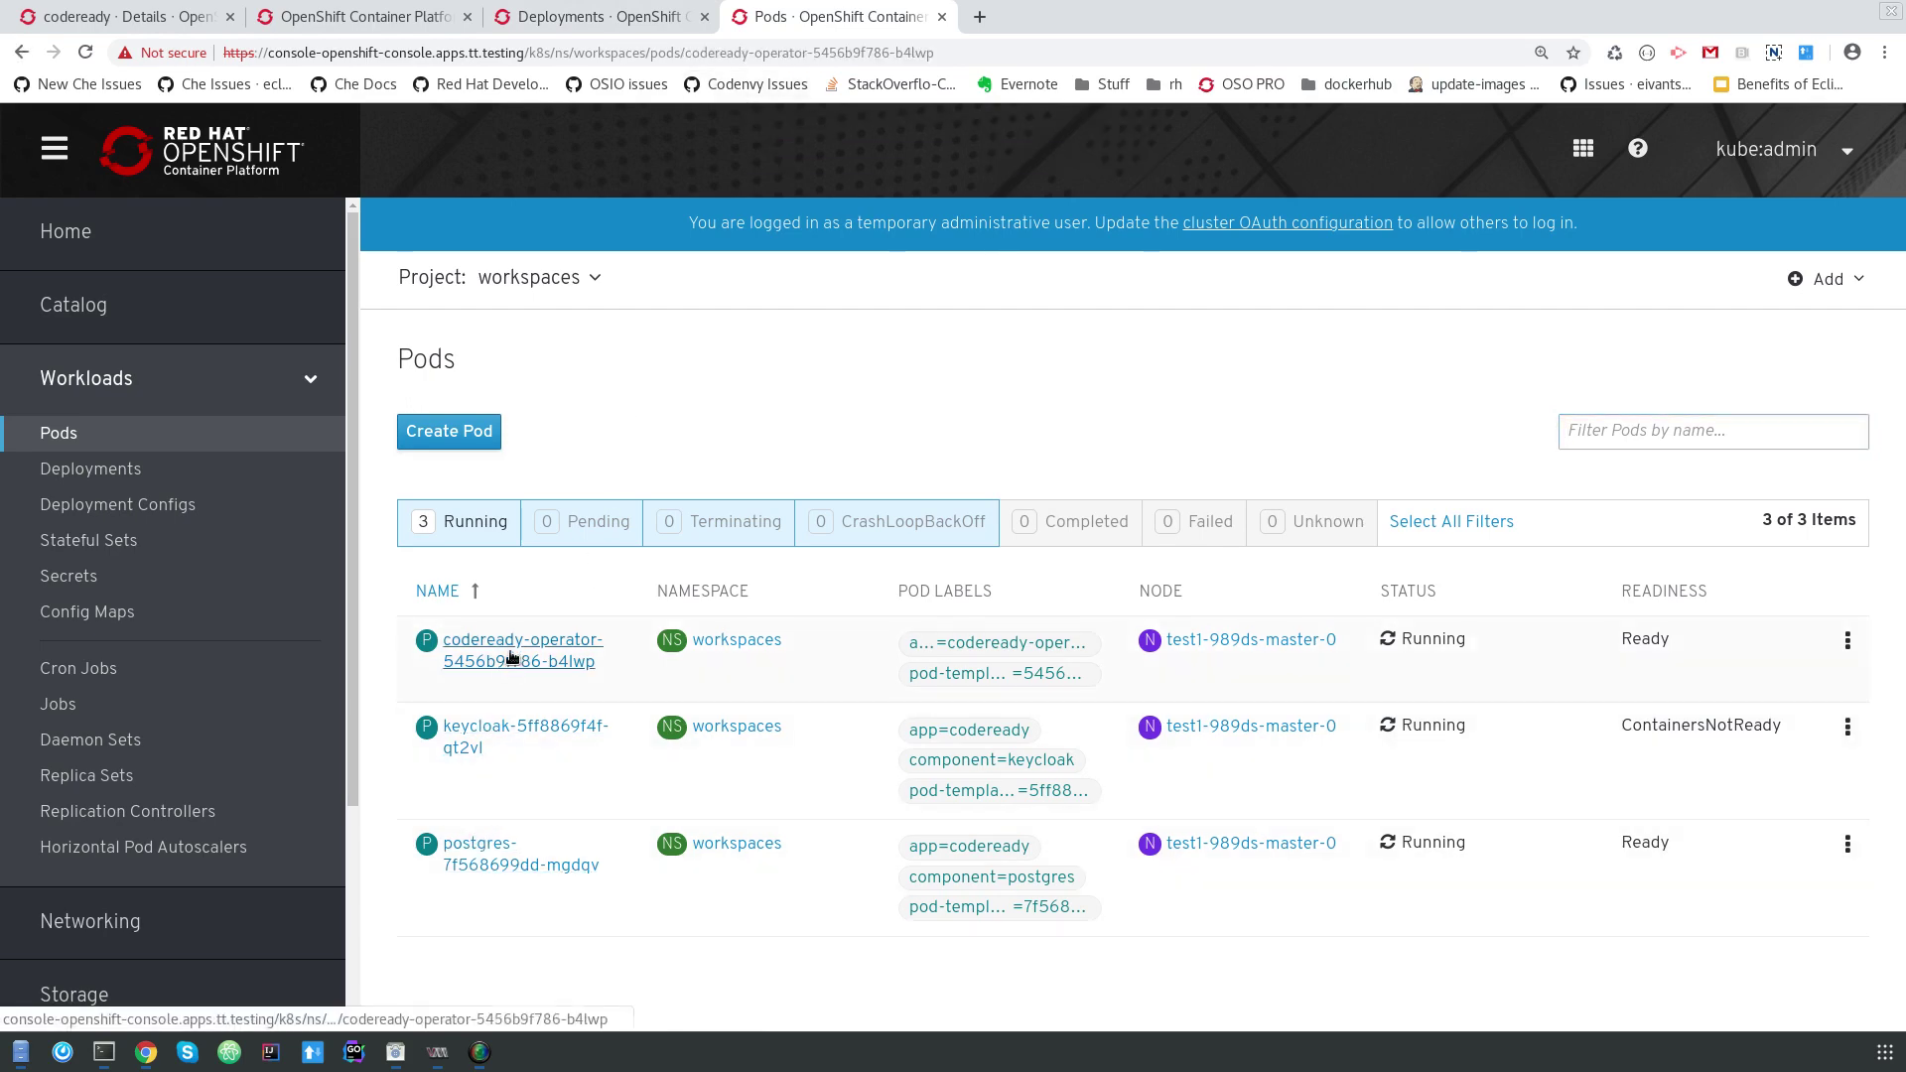
Follow the codeready-operator pod's log, recheck the cluster overview, and return to the pods list.
{"action": "left_click", "coordinate": [509, 661]}
{"action": "left_click", "coordinate": [824, 483]}
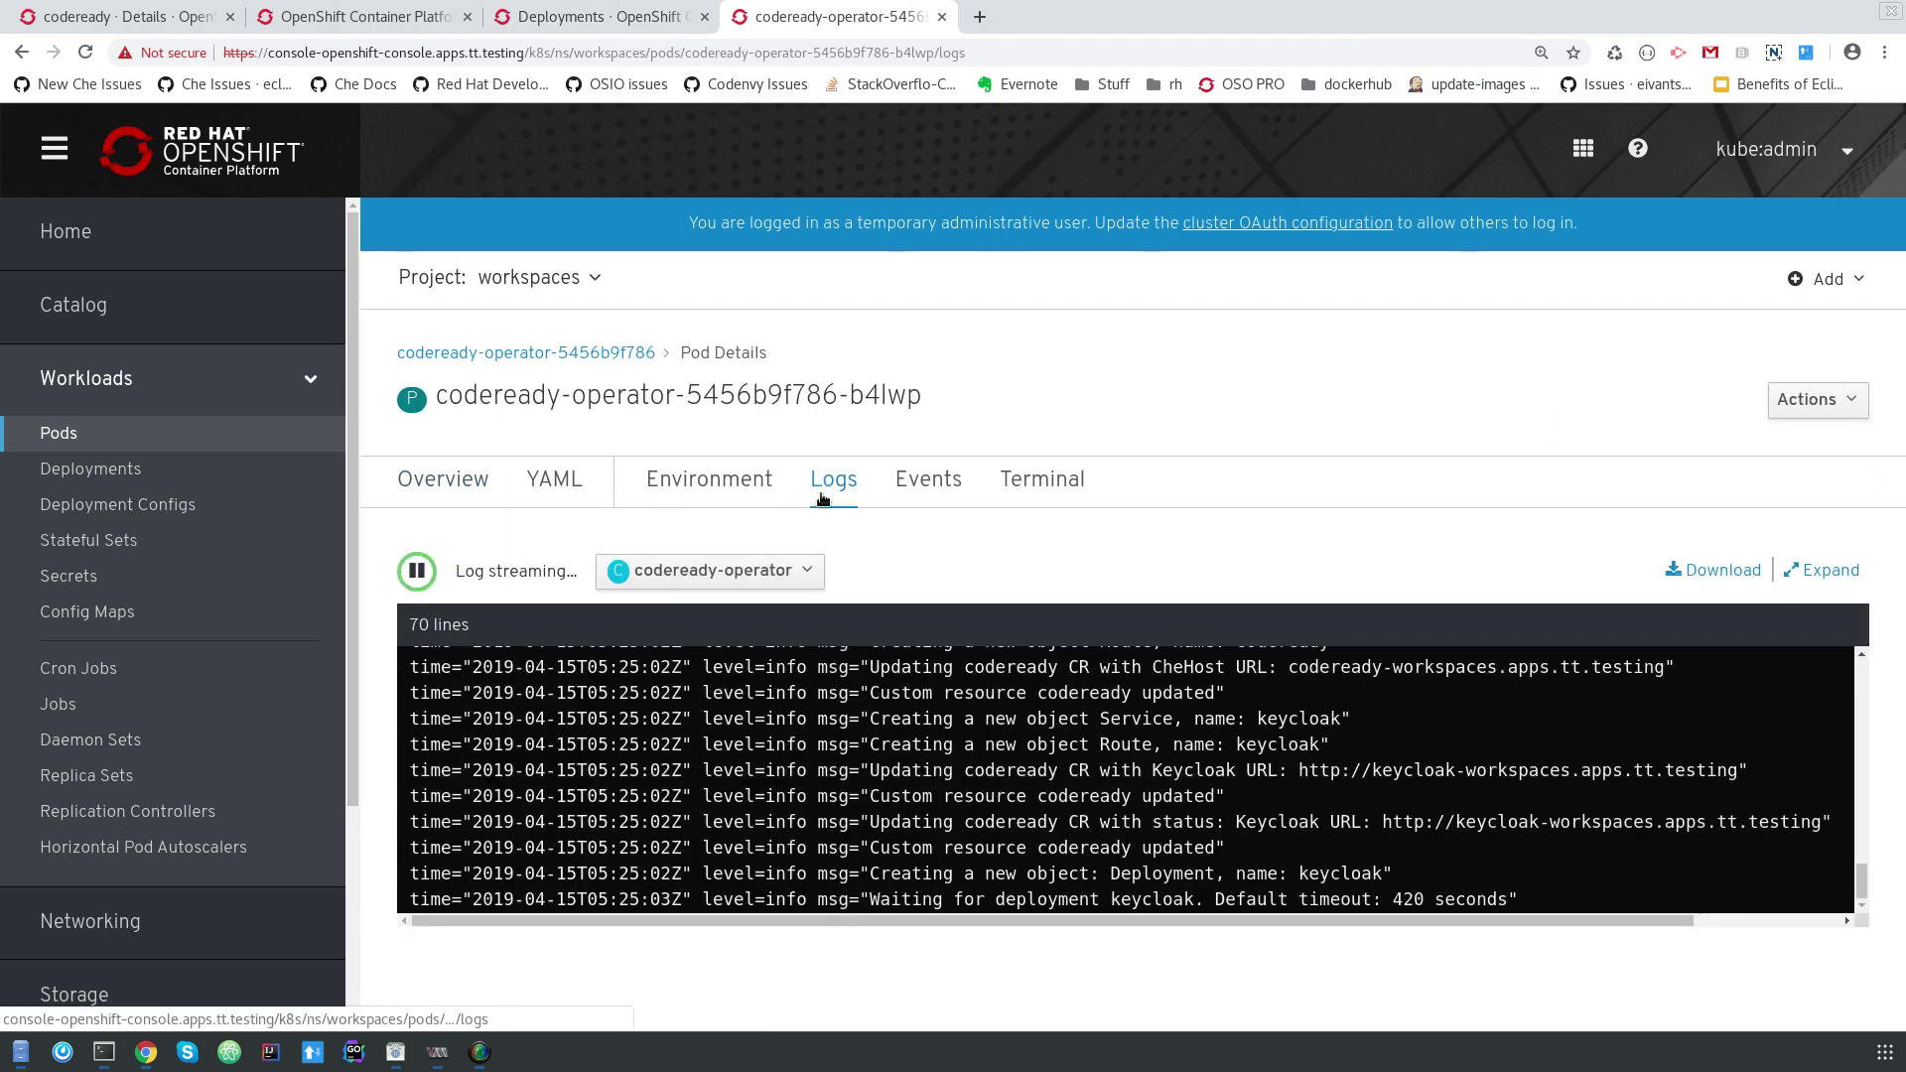
{"action": "left_click", "coordinate": [119, 17]}
{"action": "scroll", "coordinate": [1030, 765], "scroll_direction": "down", "scroll_amount": 1}
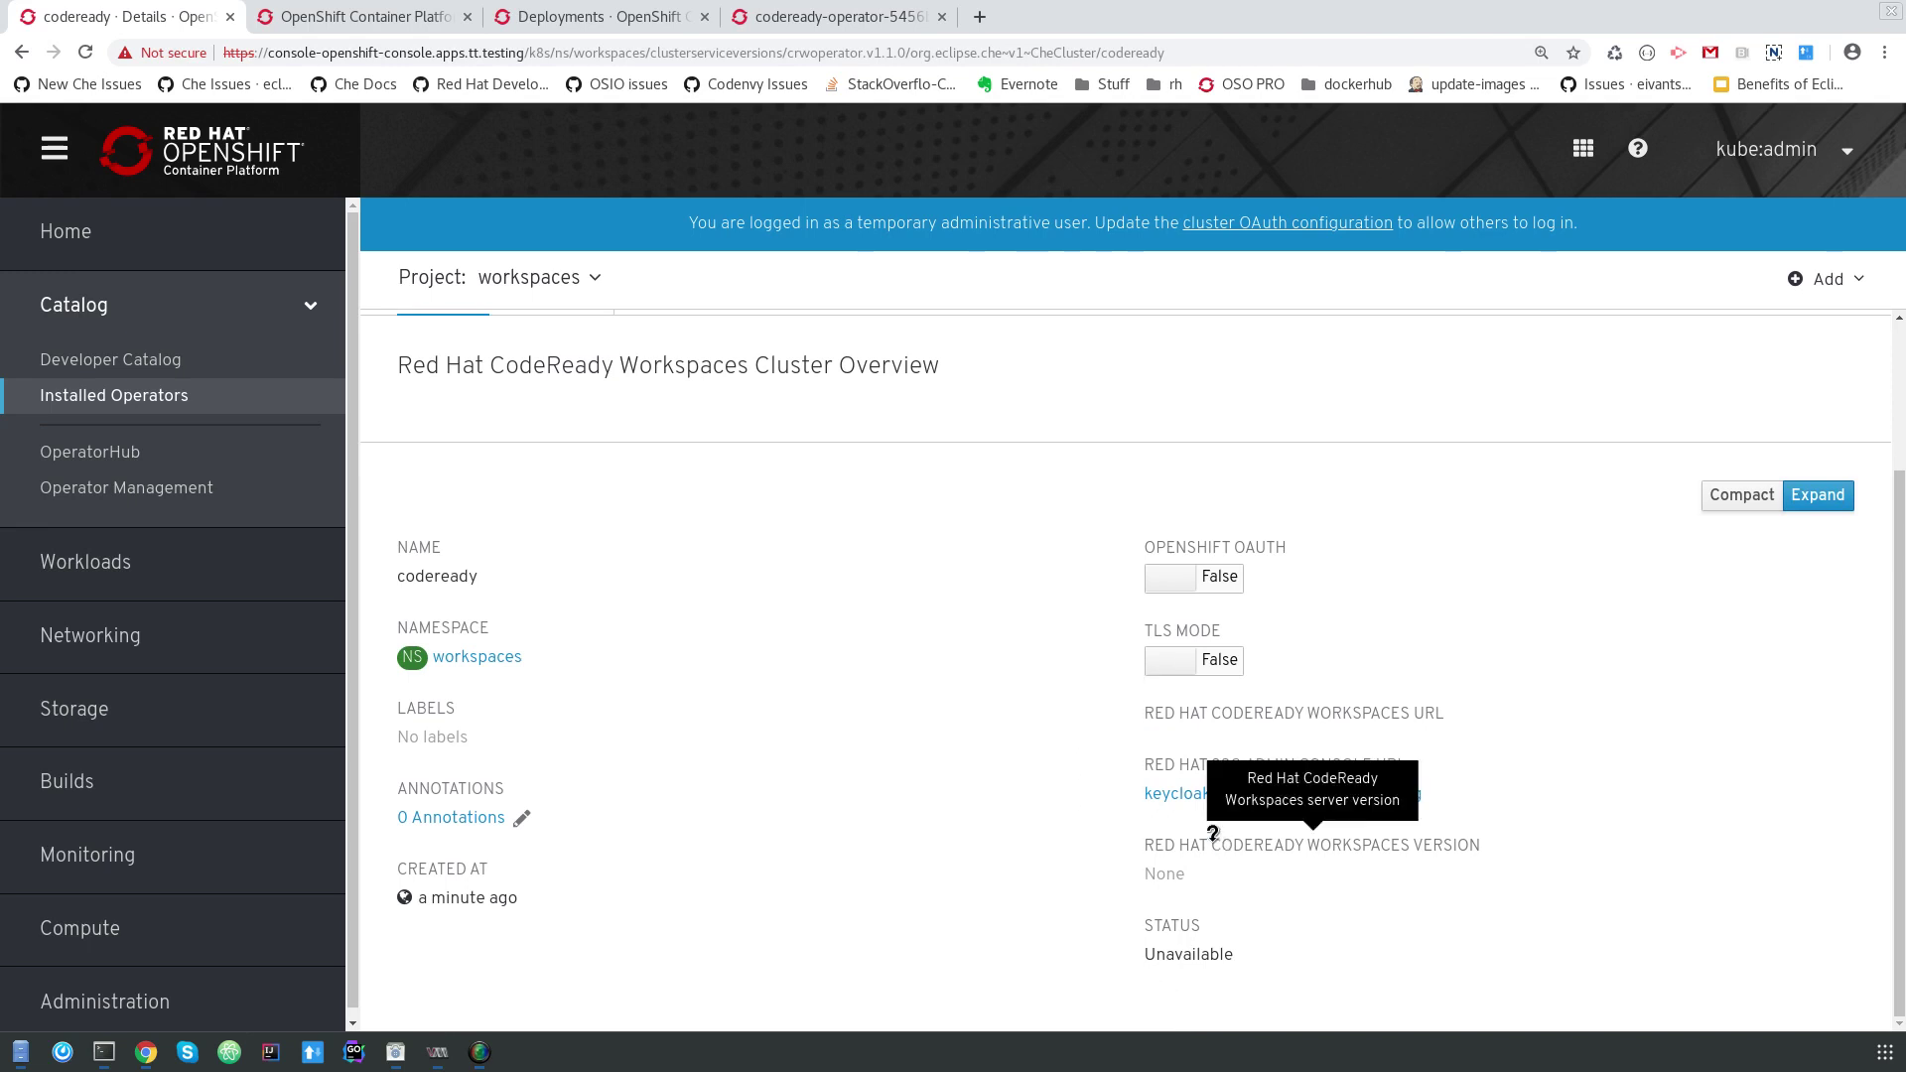
{"action": "key", "text": "ctrl+4"}
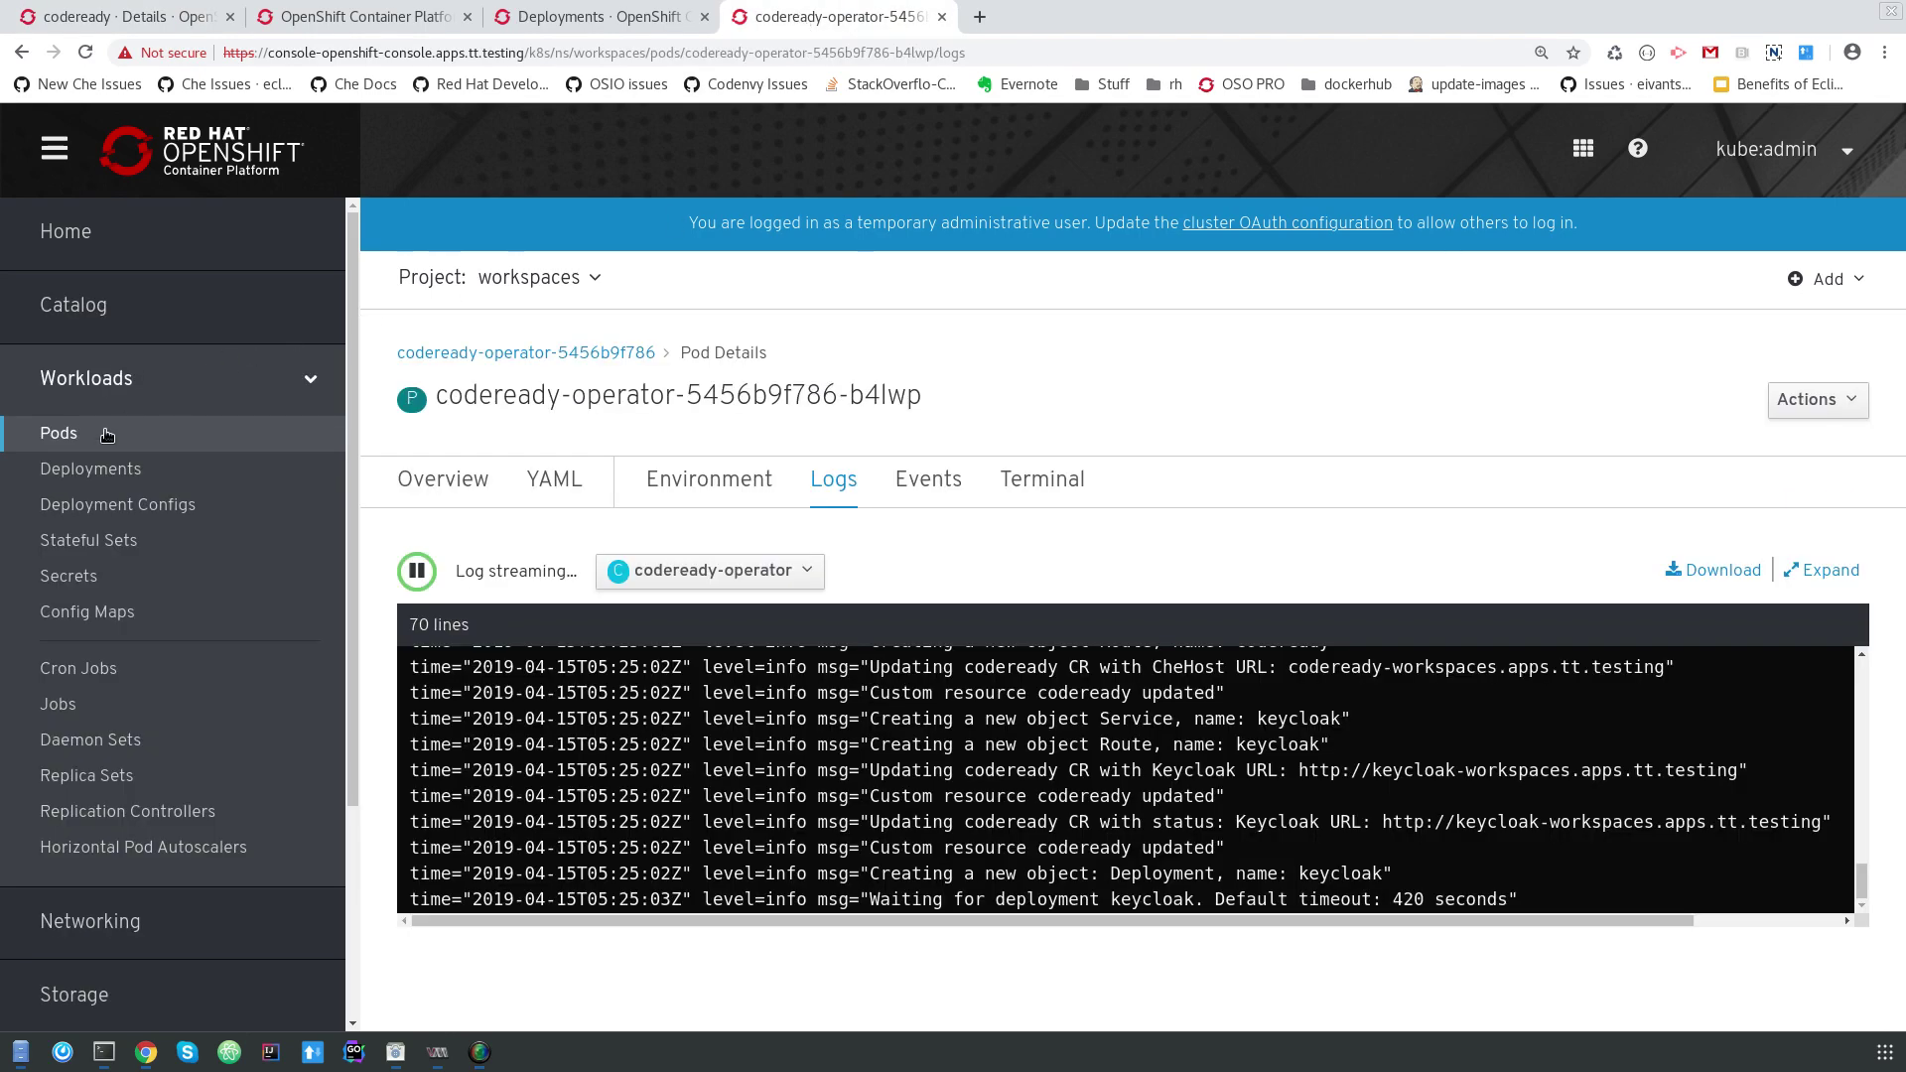
{"action": "left_click", "coordinate": [107, 435]}
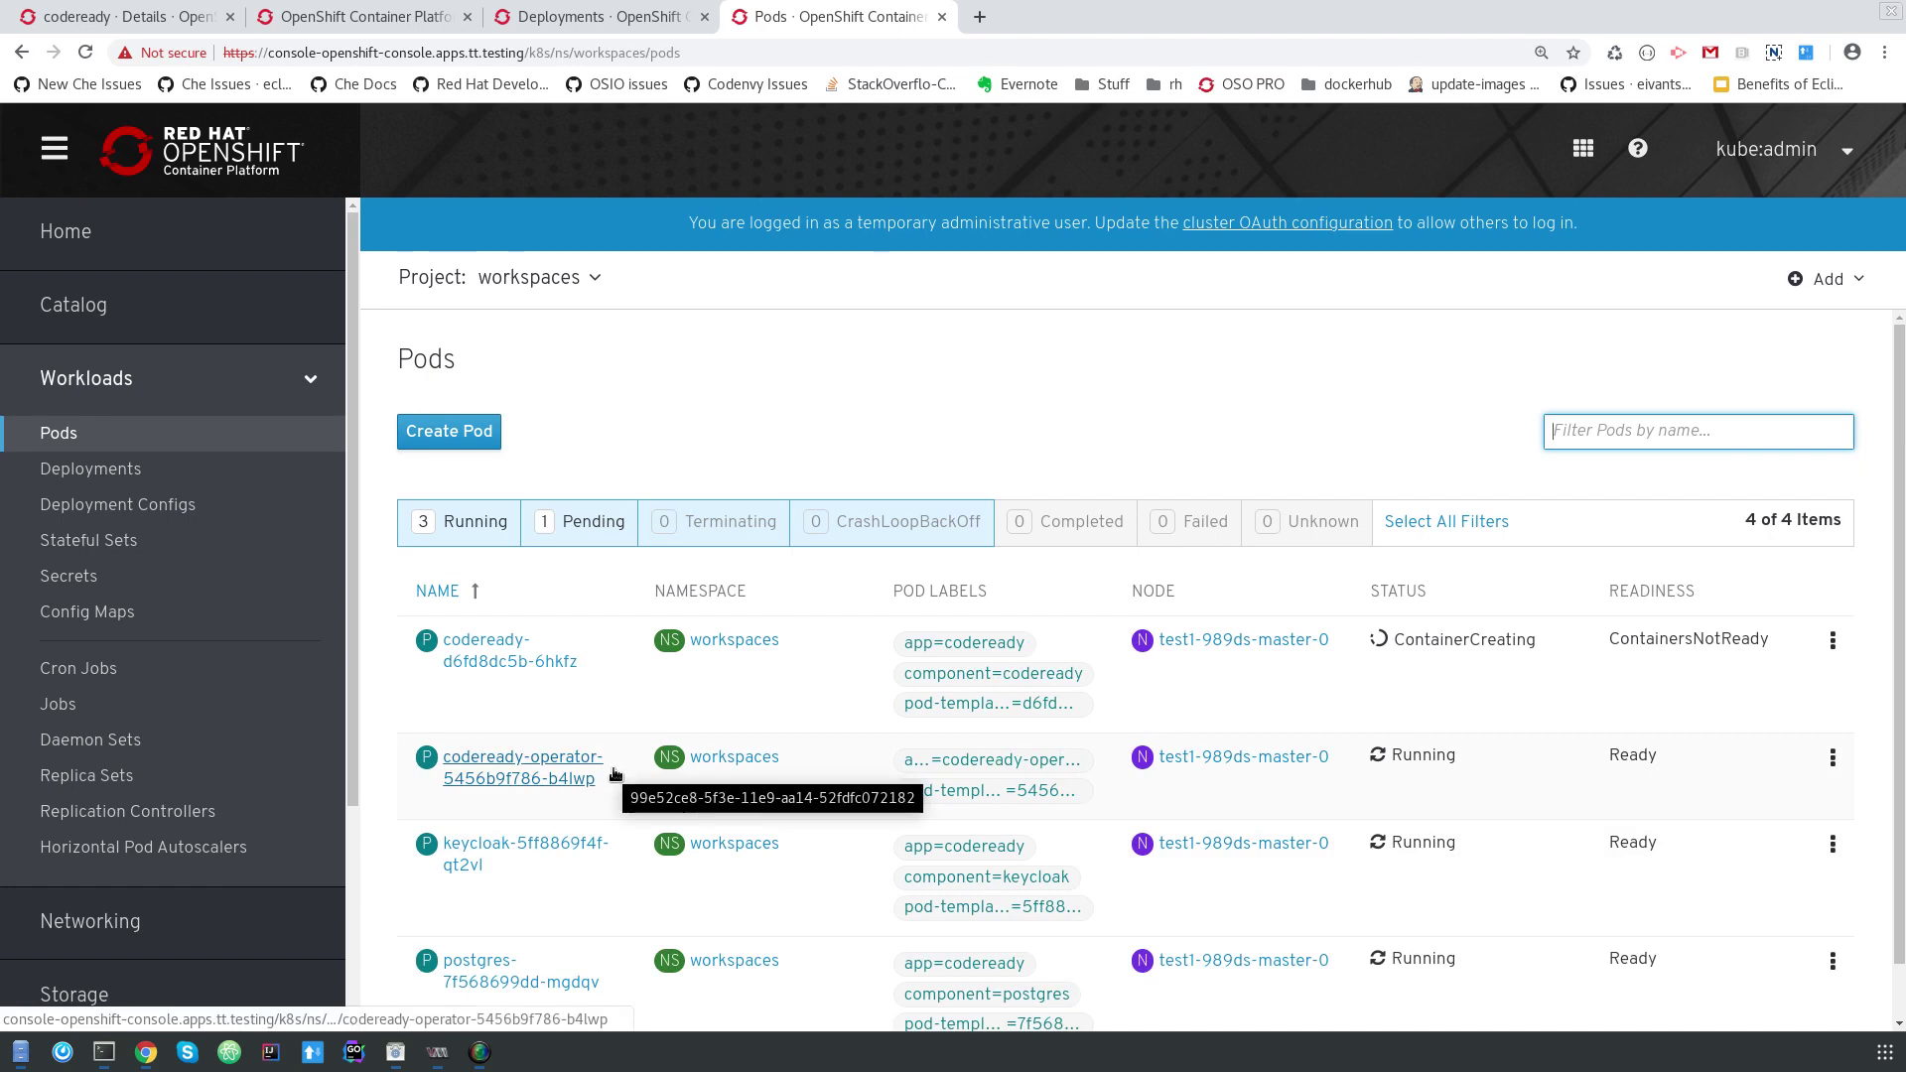
Check the codeready-d6fd8dc5b-6hkfz pod's events and Tomcat startup log, then return to the pods list.
{"action": "scroll", "coordinate": [556, 707], "scroll_direction": "down", "scroll_amount": 1}
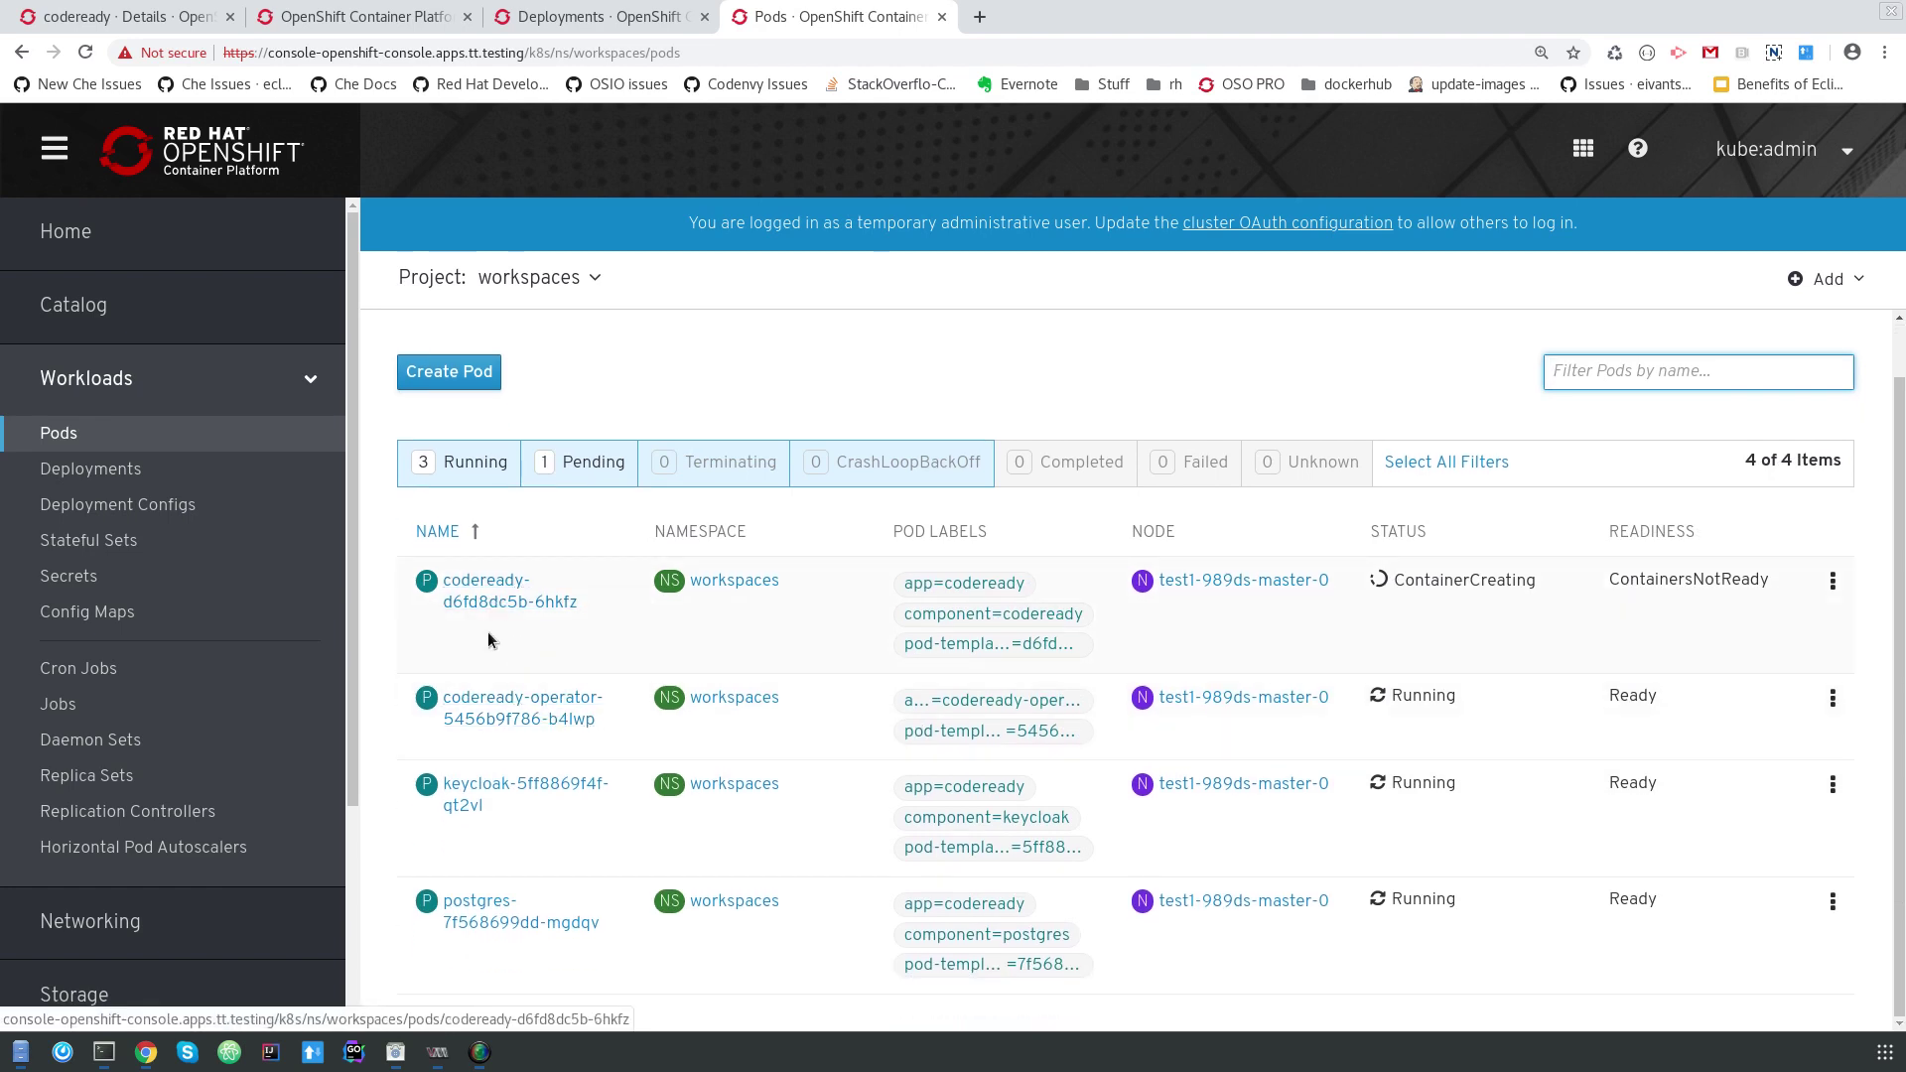
{"action": "left_click", "coordinate": [510, 594]}
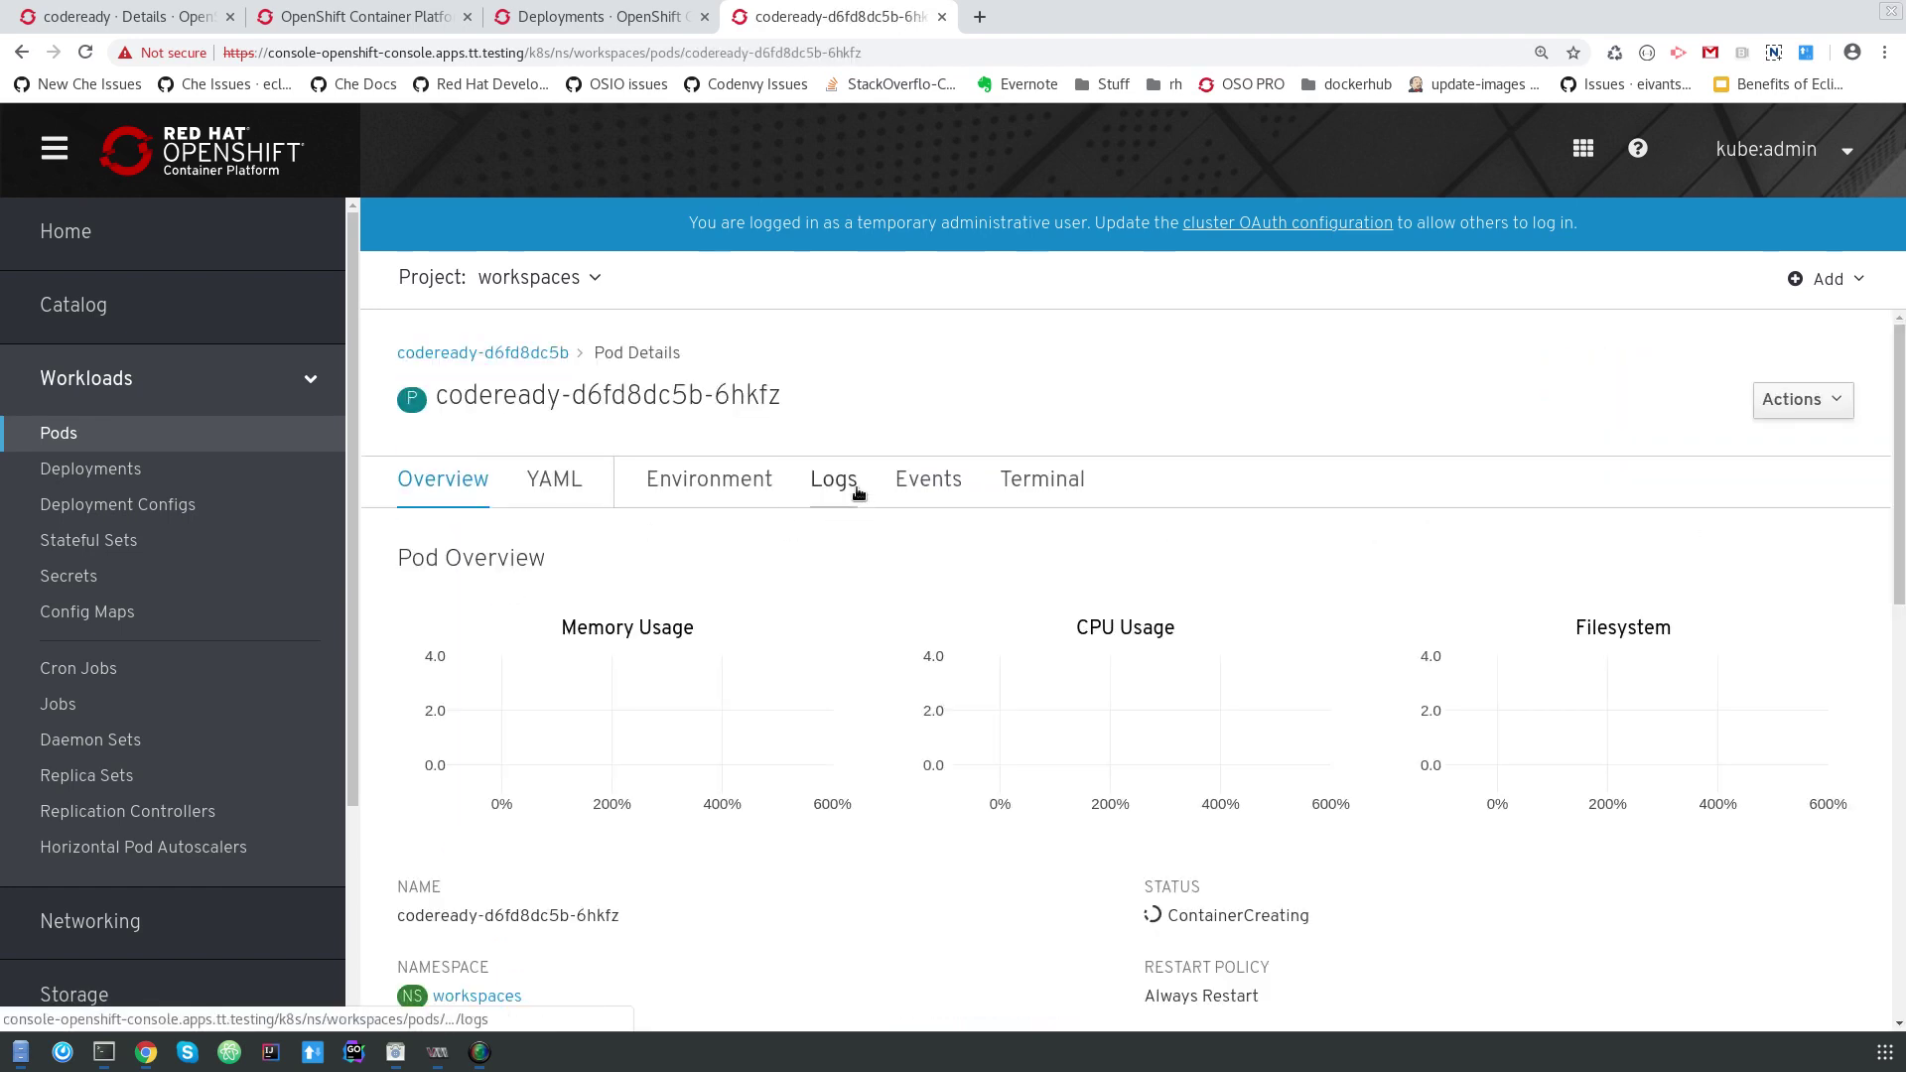
{"action": "left_click", "coordinate": [838, 484]}
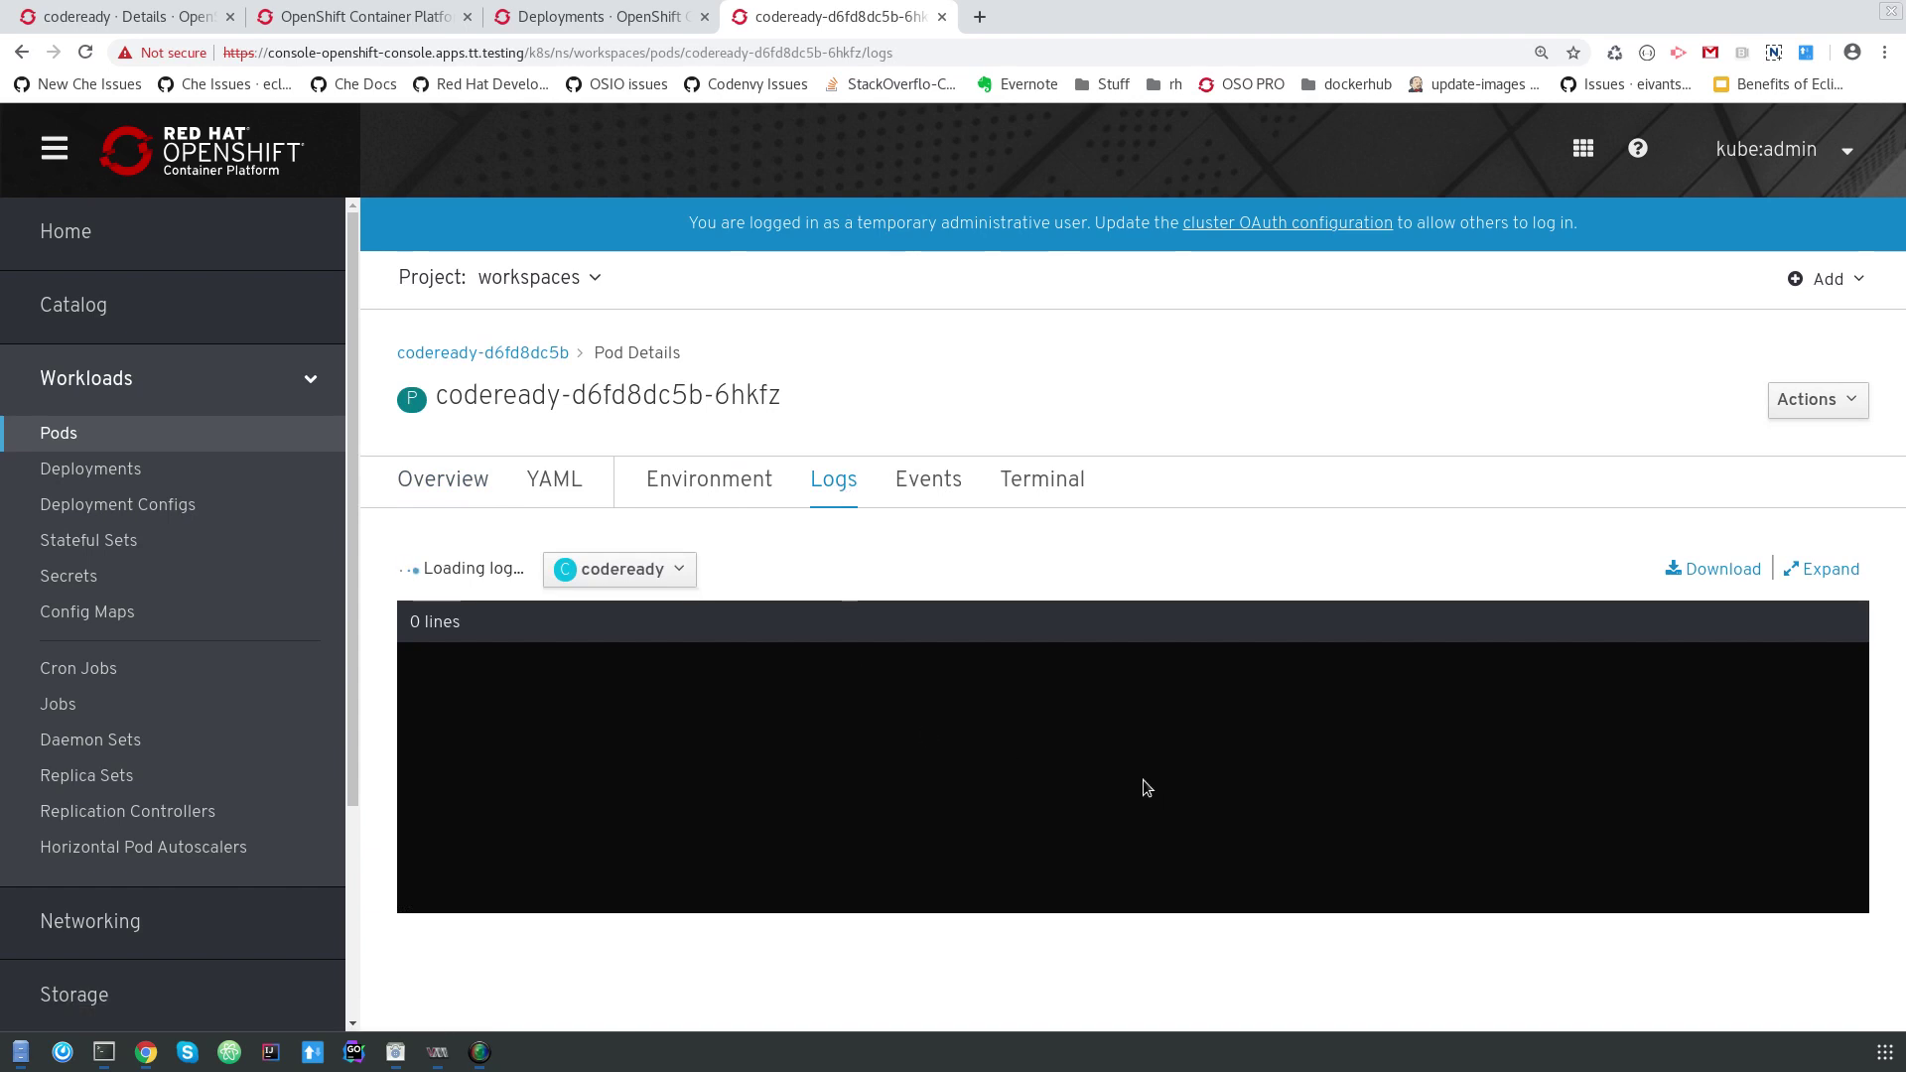
{"action": "left_click", "coordinate": [949, 486]}
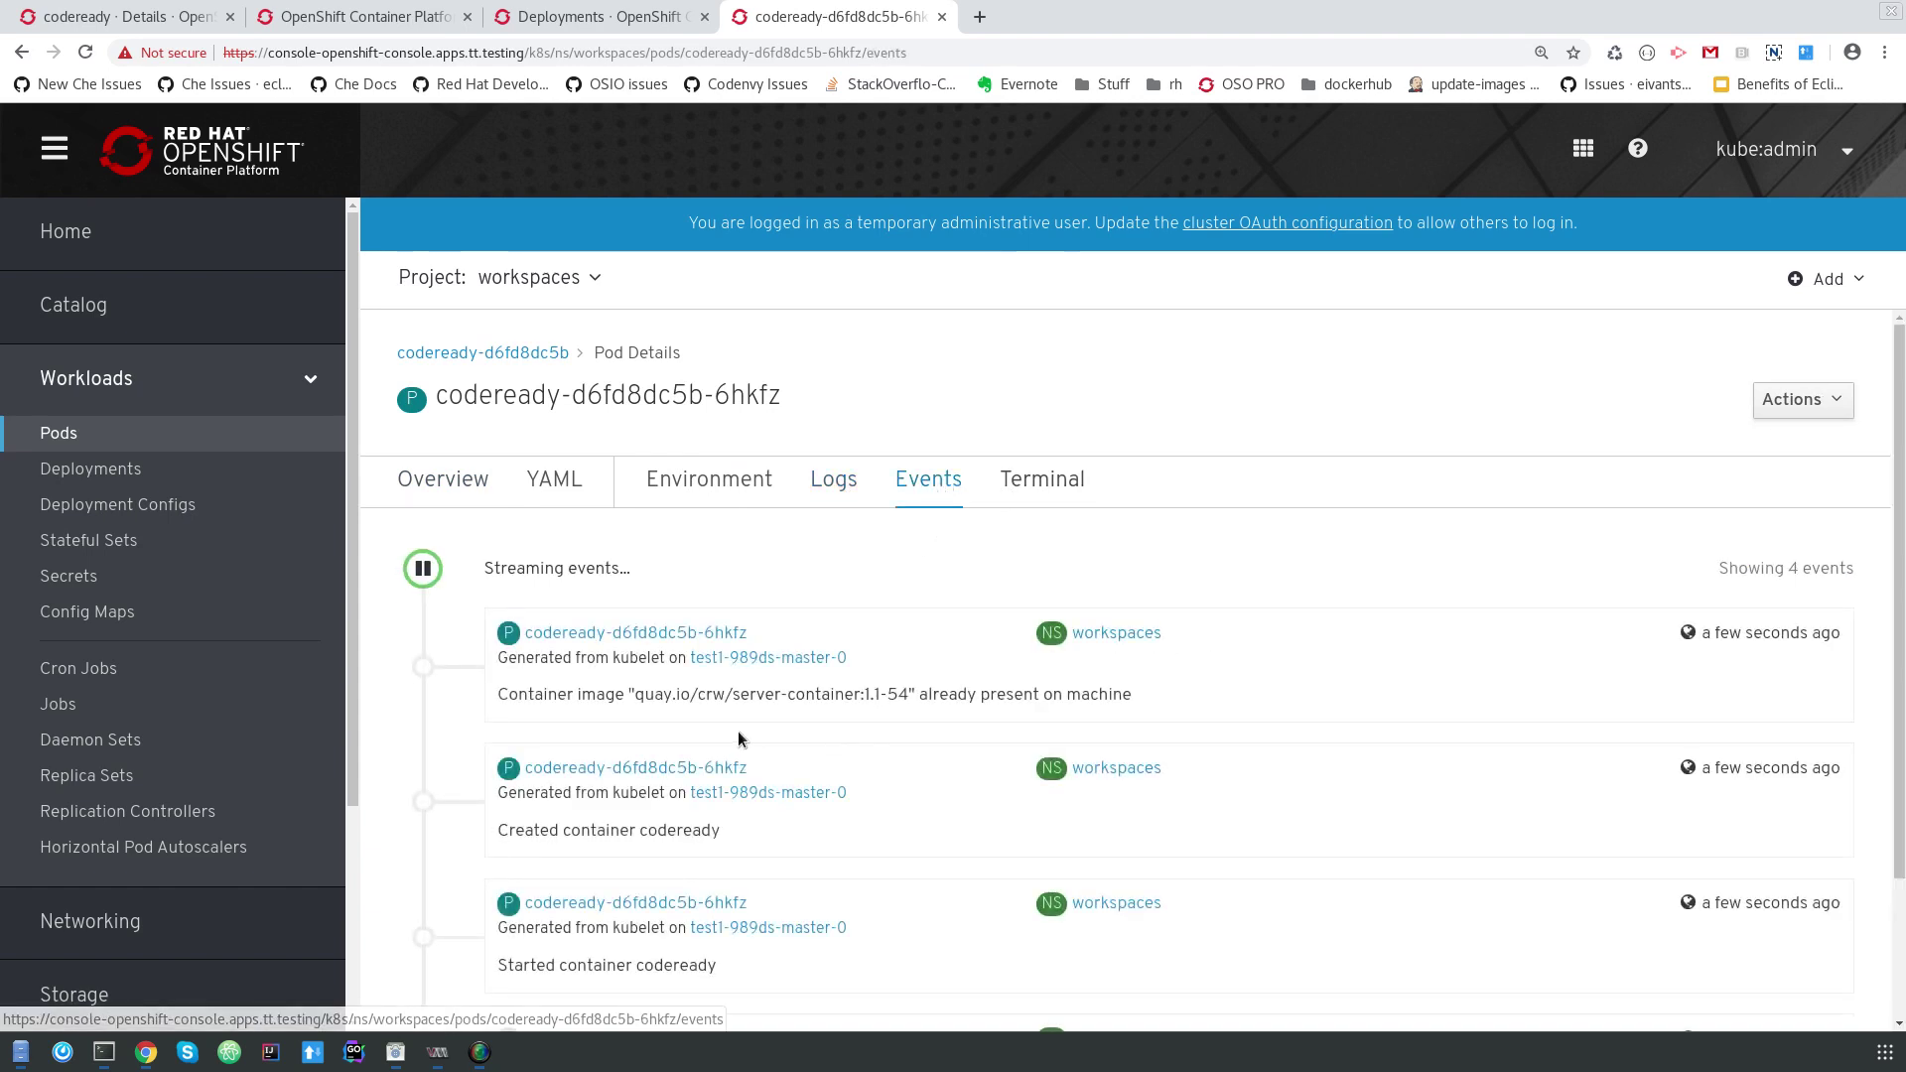
{"action": "left_click", "coordinate": [835, 484]}
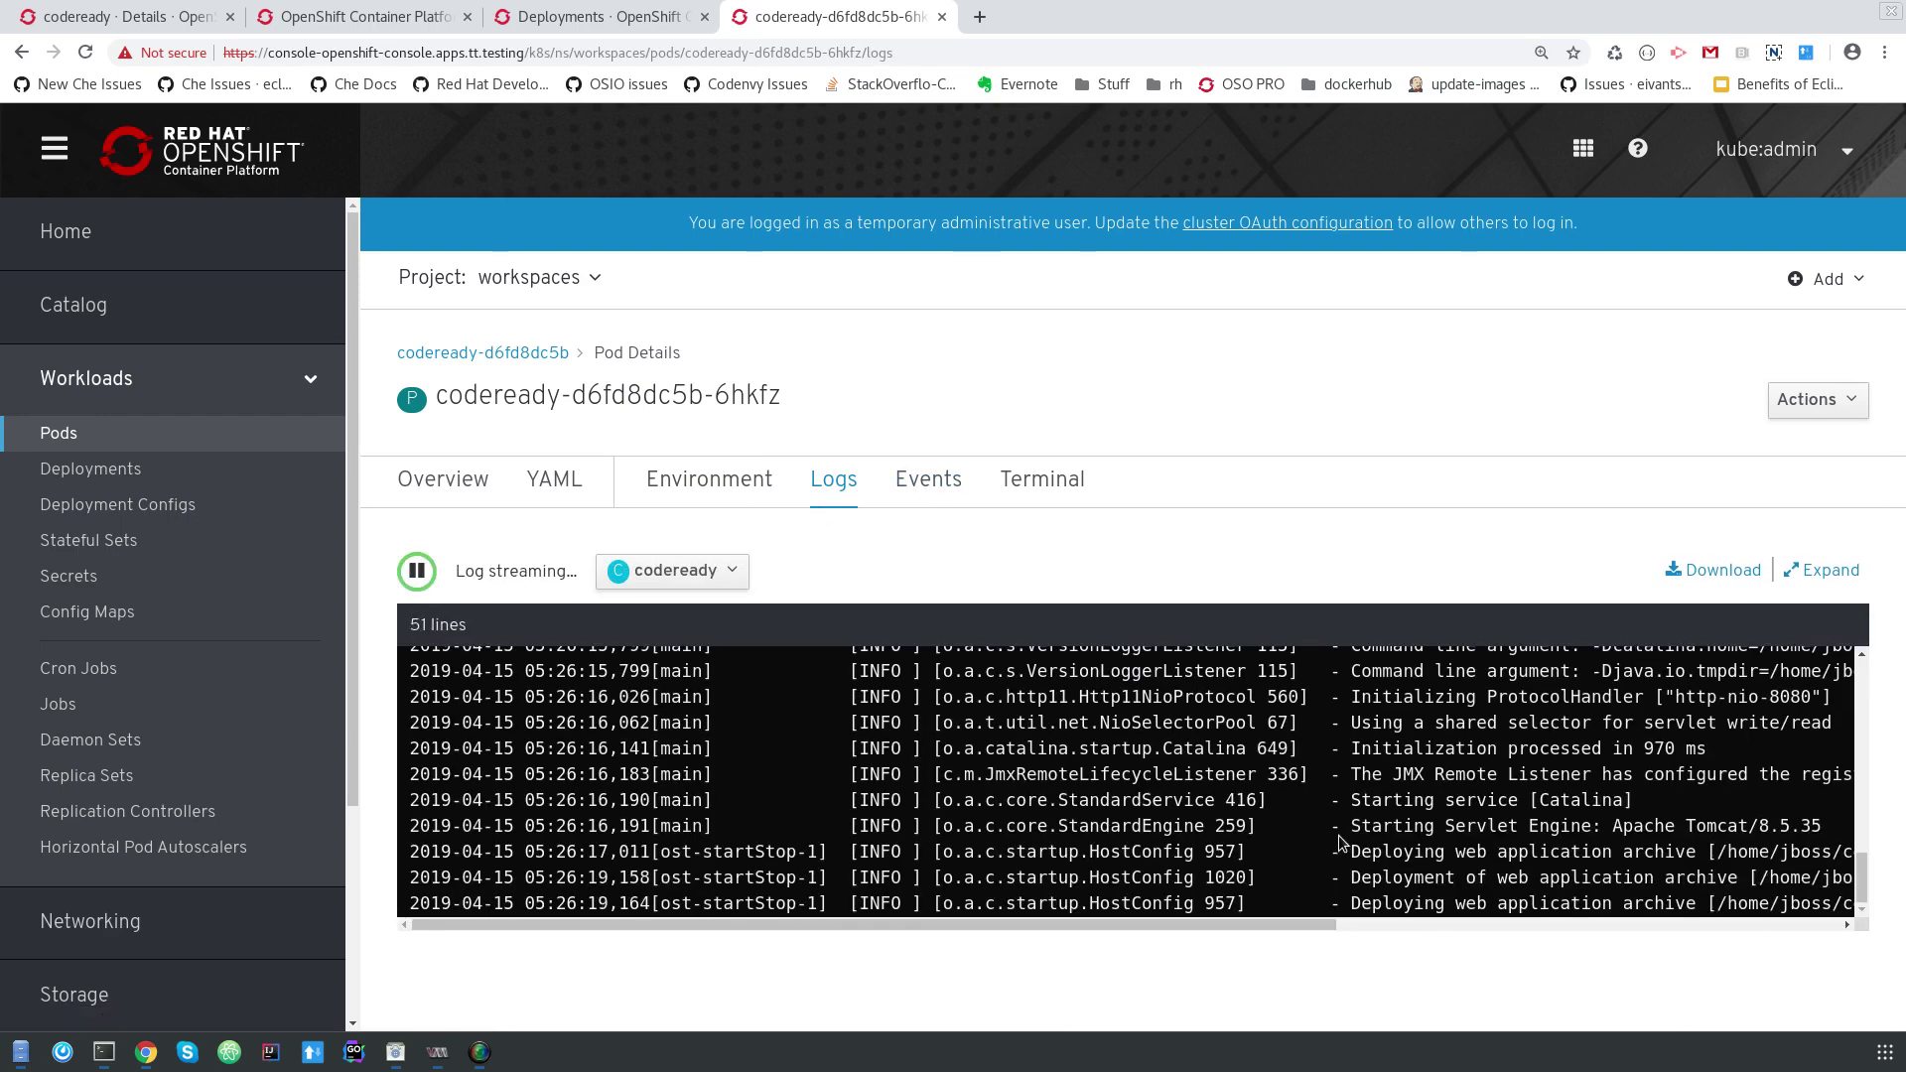
{"action": "scroll", "coordinate": [1339, 842], "scroll_direction": "up", "scroll_amount": 5}
{"action": "scroll", "coordinate": [1339, 836], "scroll_direction": "down", "scroll_amount": 6}
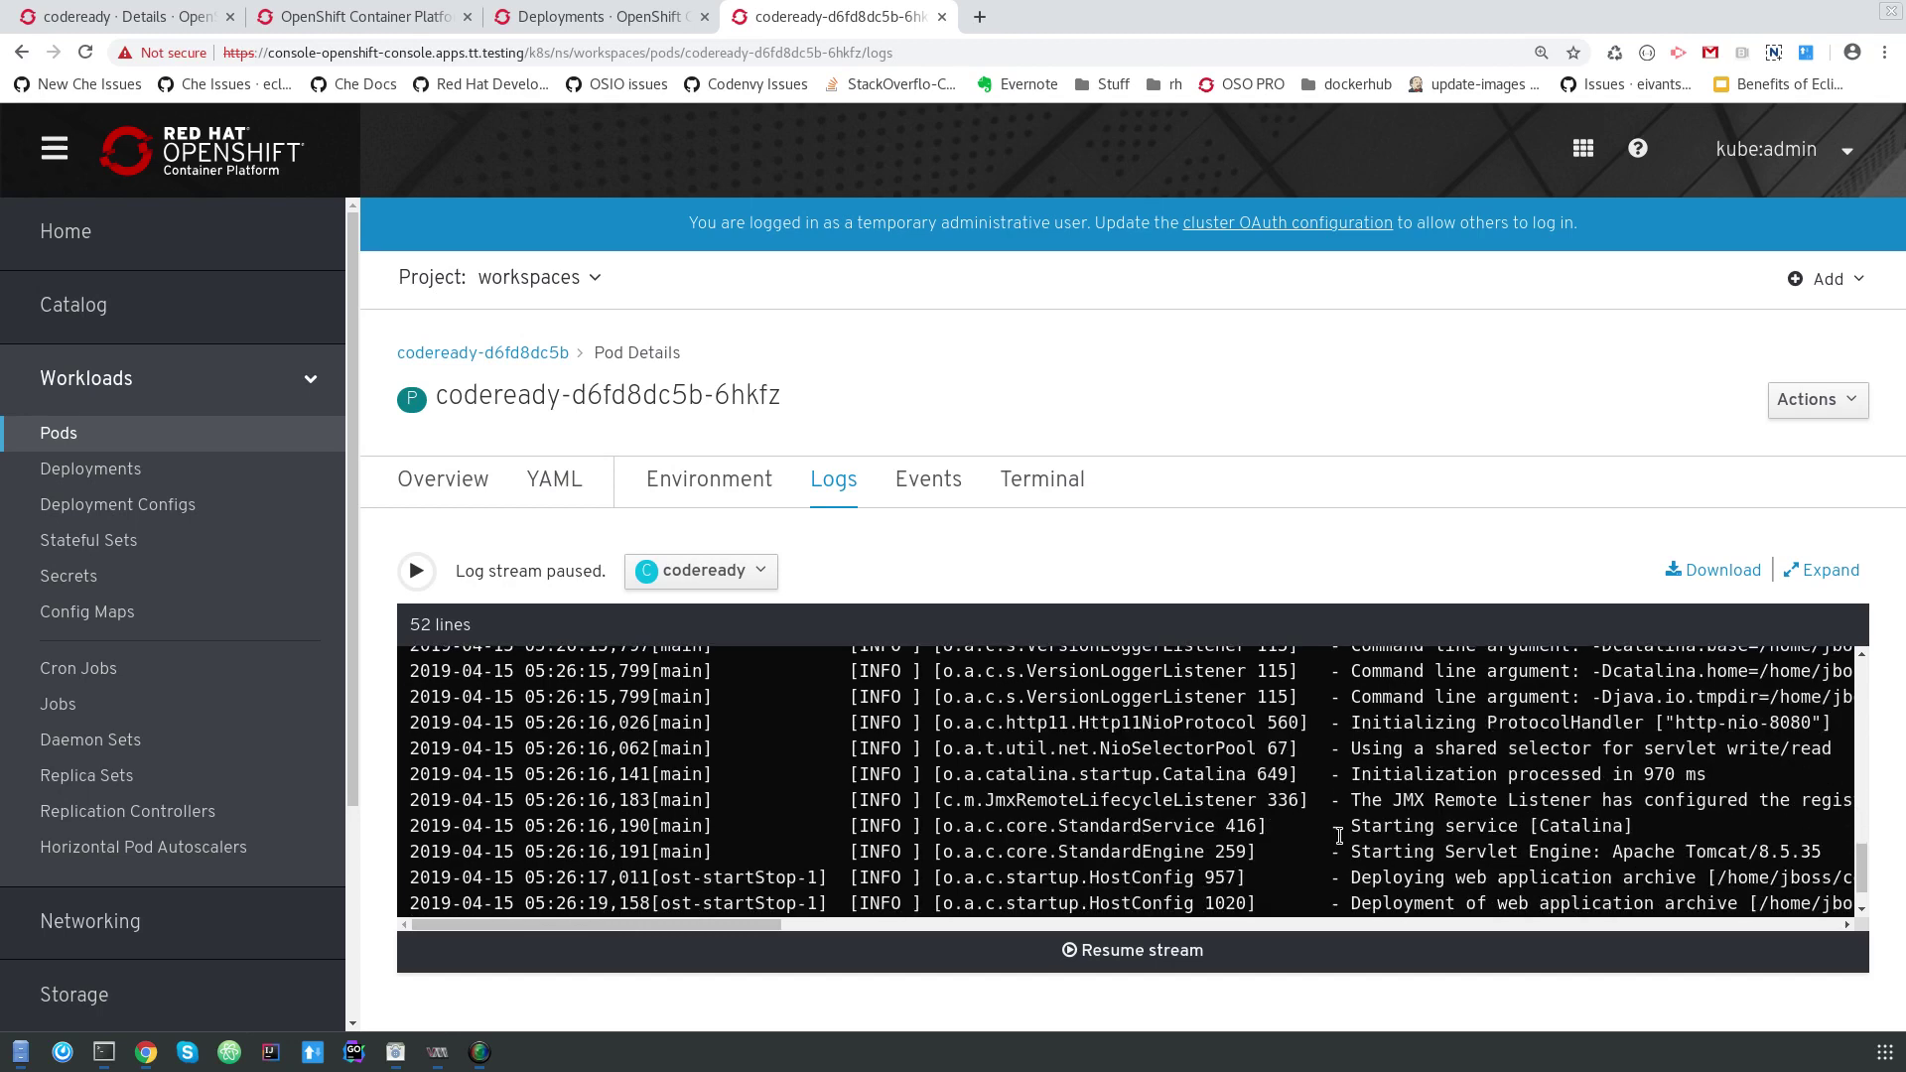
{"action": "scroll", "coordinate": [1339, 836], "scroll_direction": "down", "scroll_amount": 2}
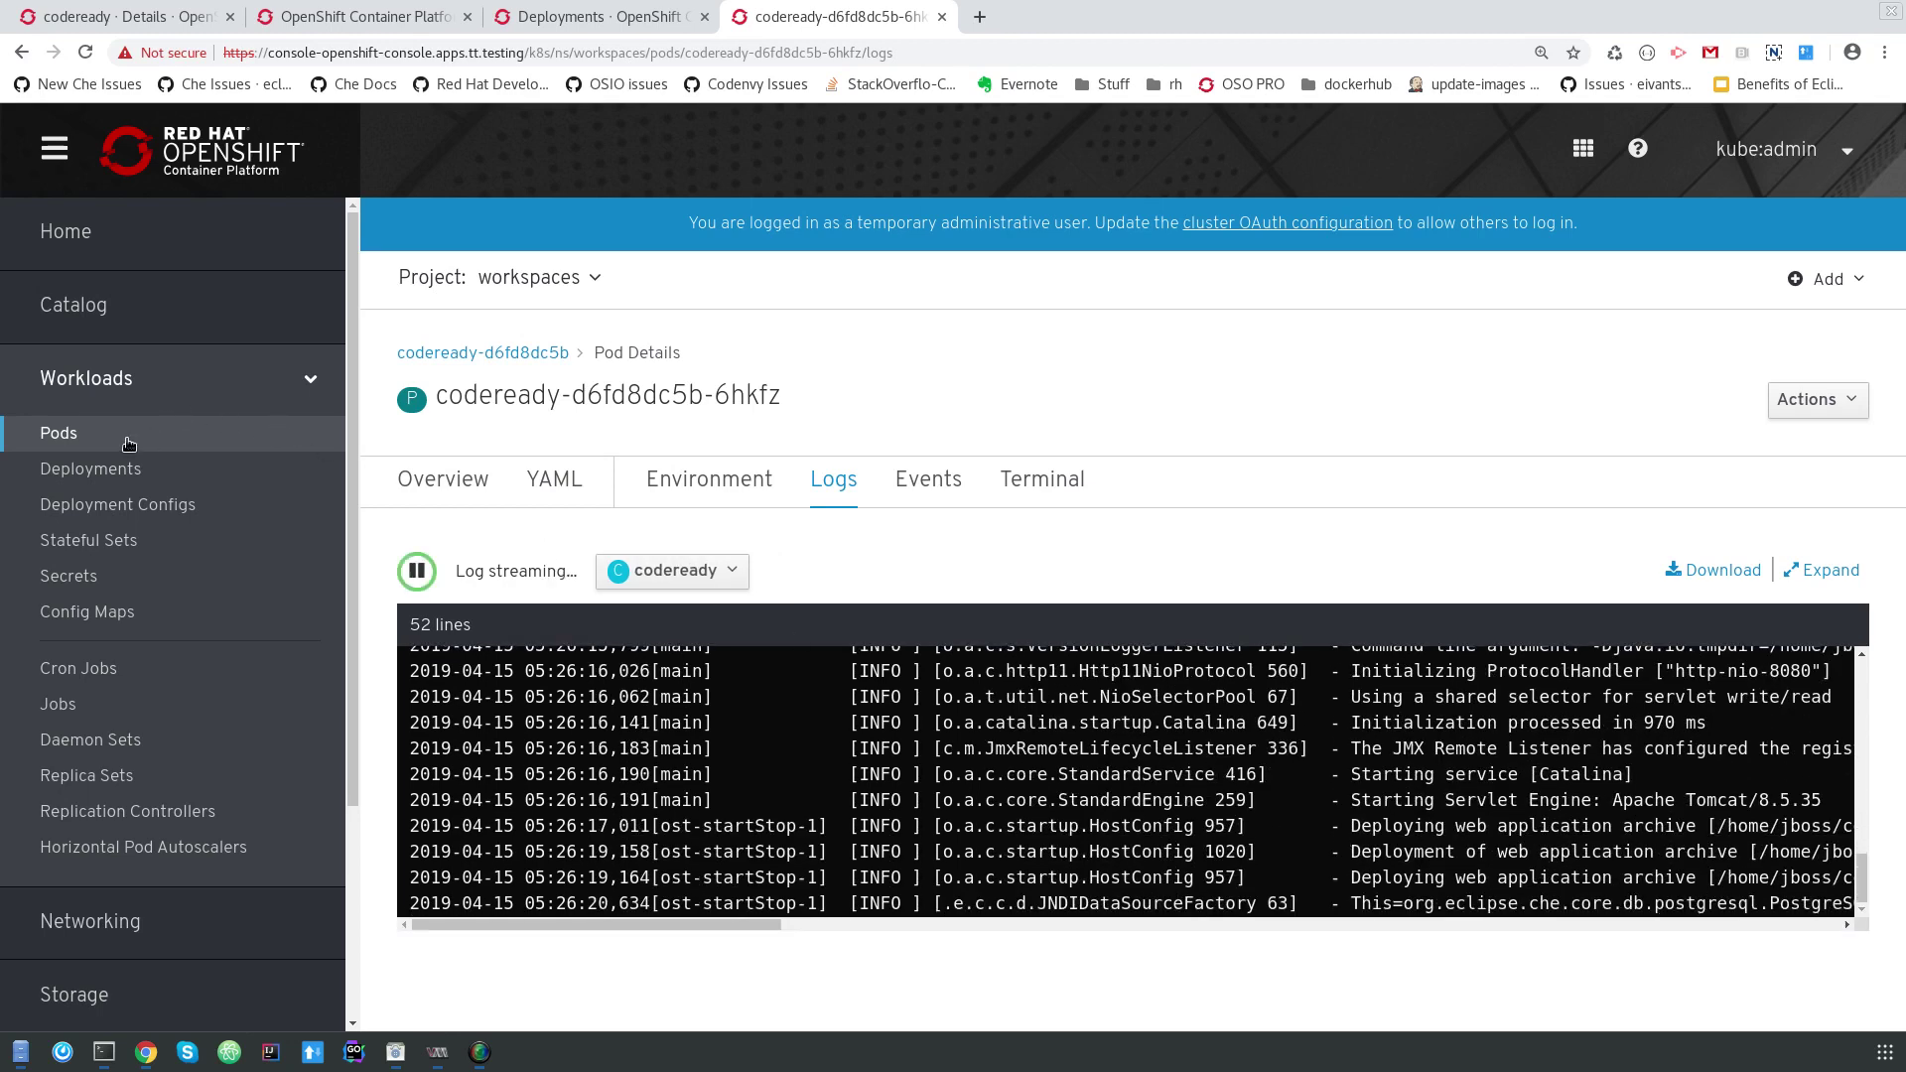
{"action": "left_click", "coordinate": [128, 442]}
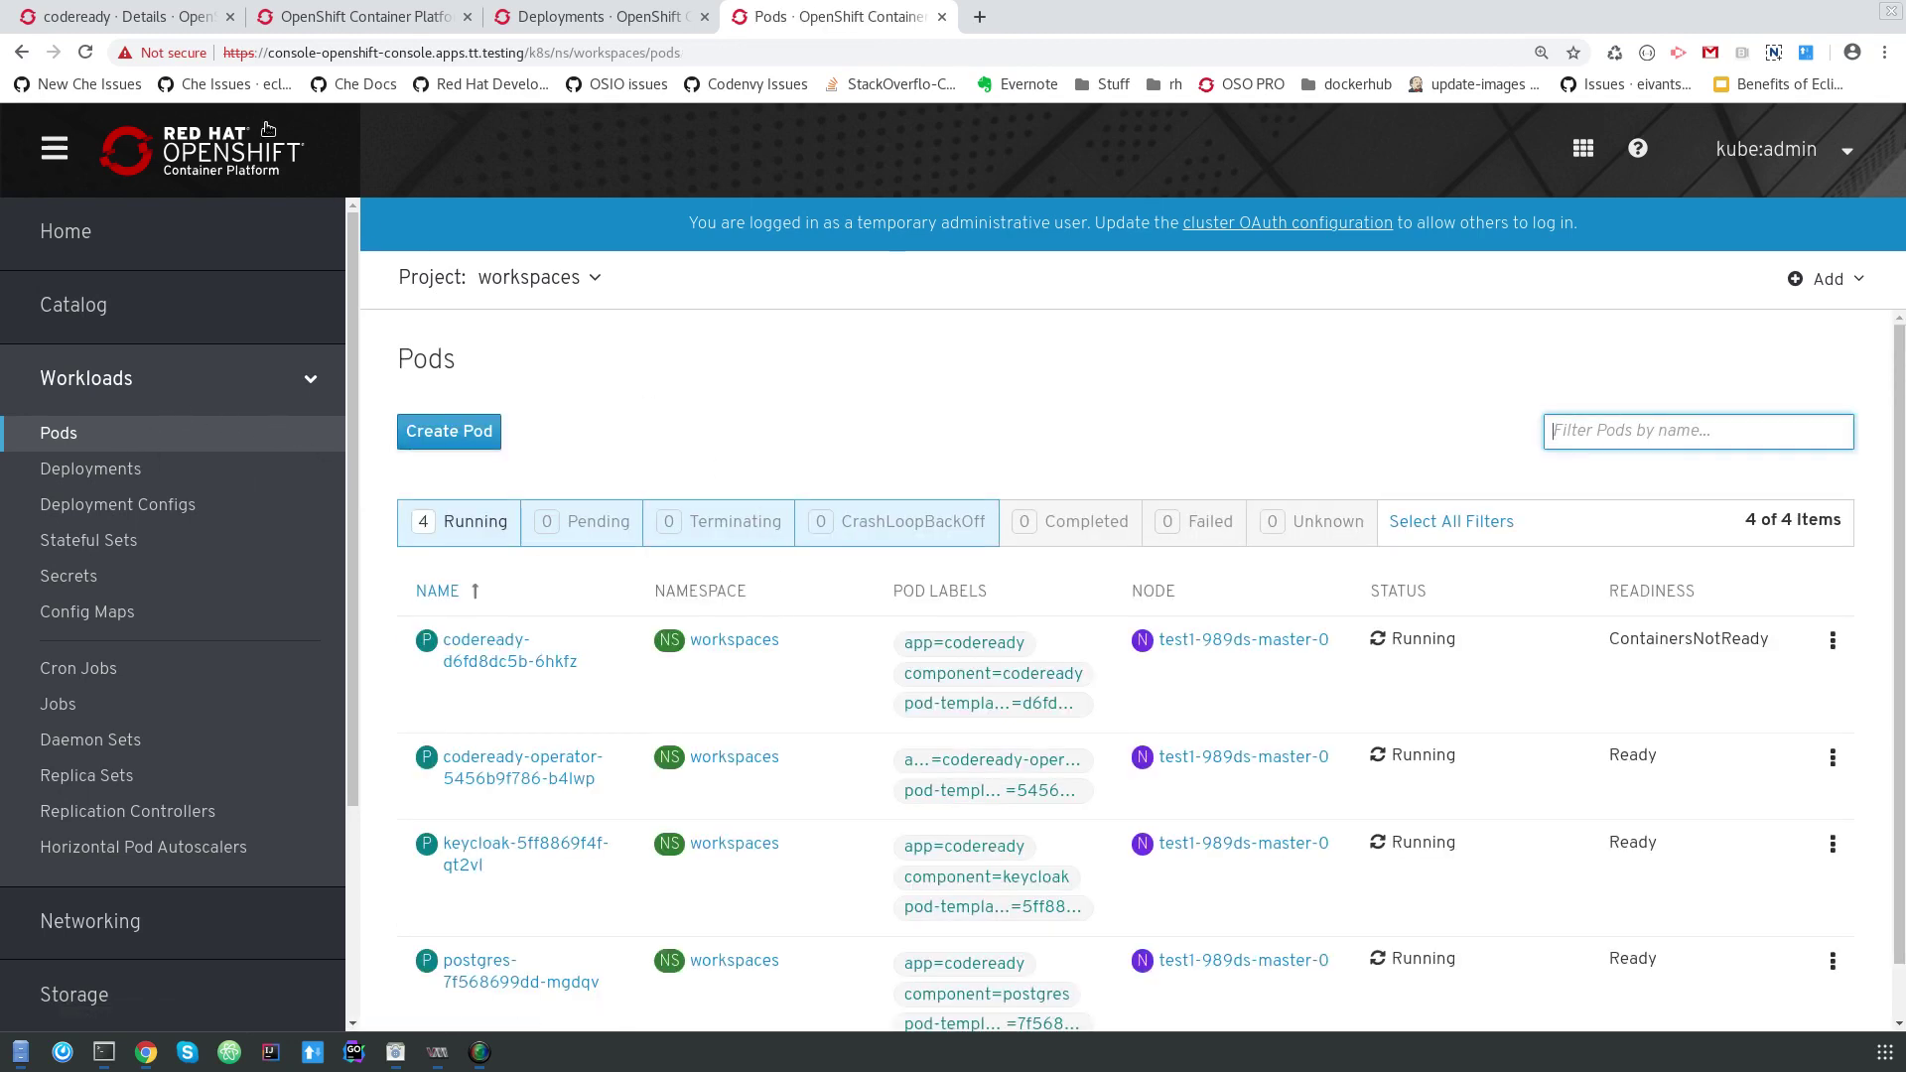
Wait for the codeready cluster to report Available and open its Workspaces URL in a new tab.
{"action": "left_click", "coordinate": [108, 22]}
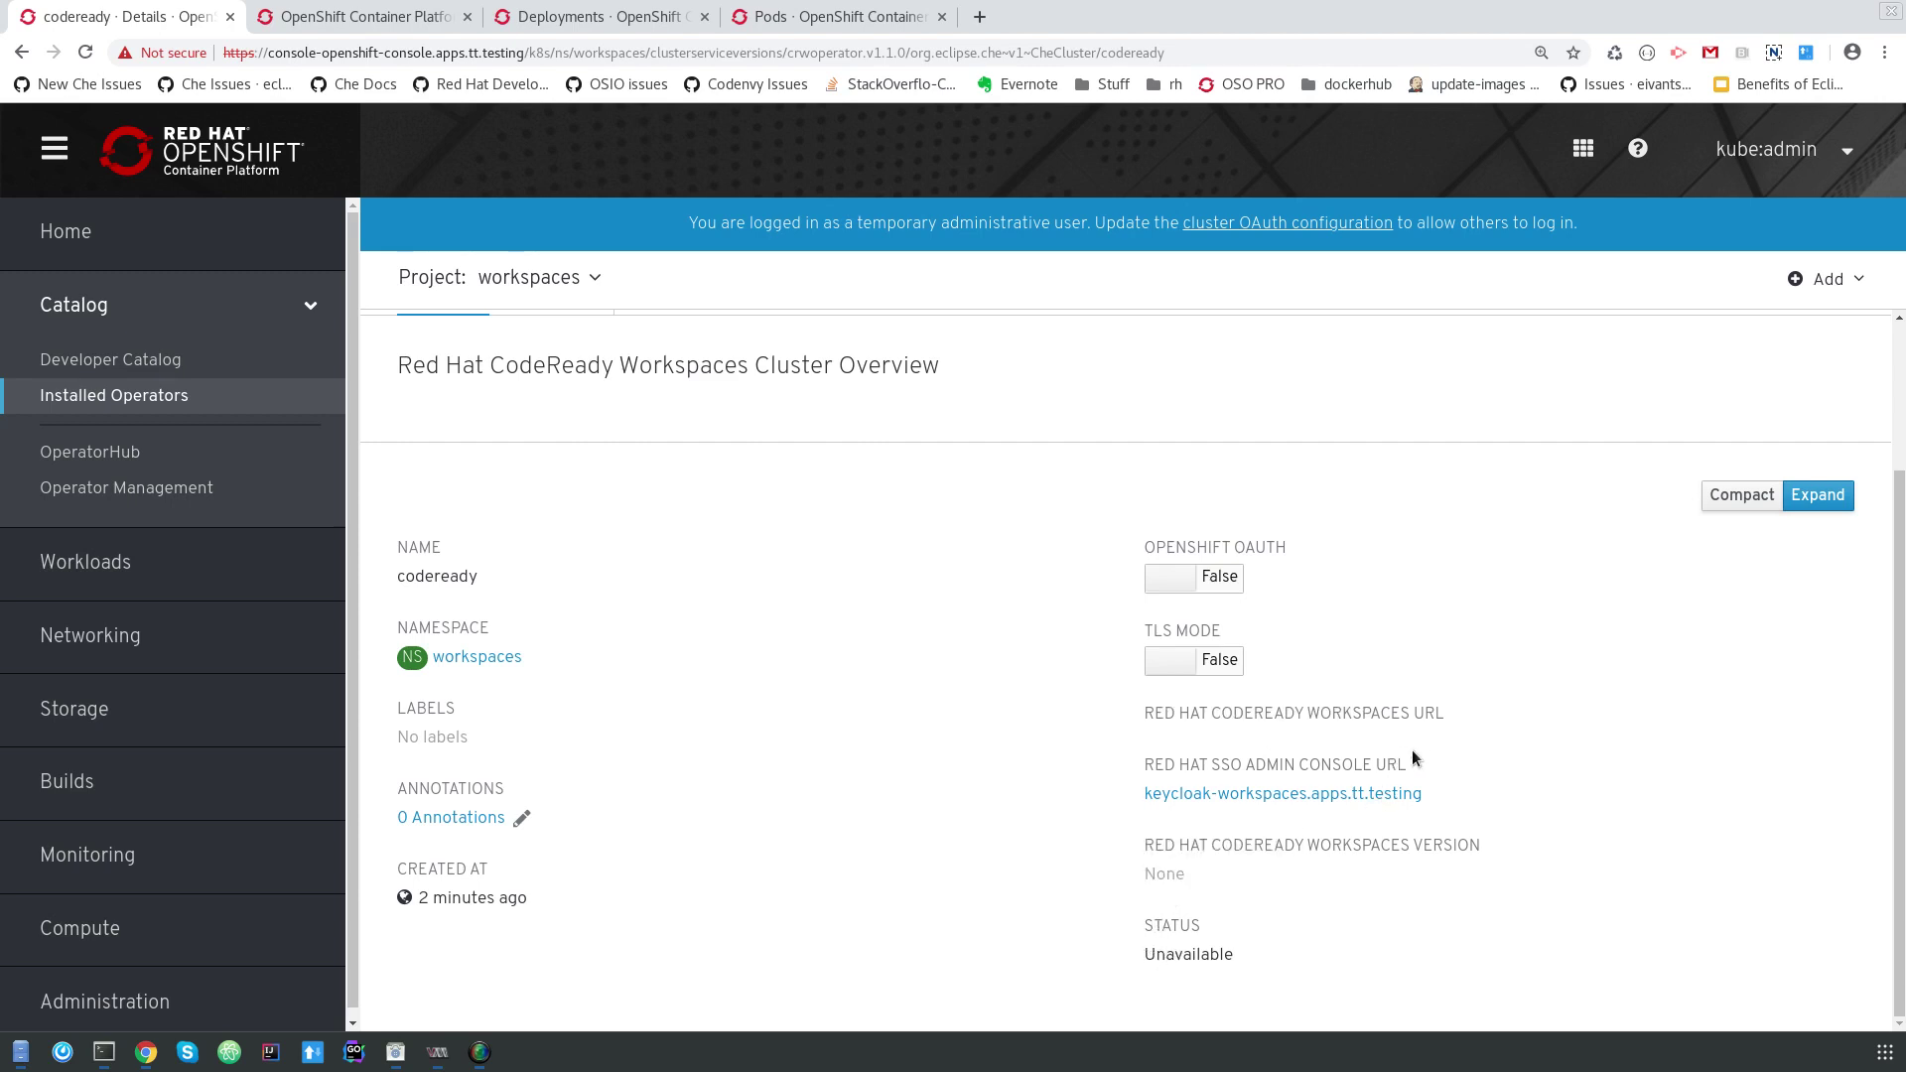
{"action": "mouse_move", "coordinate": [1380, 702]}
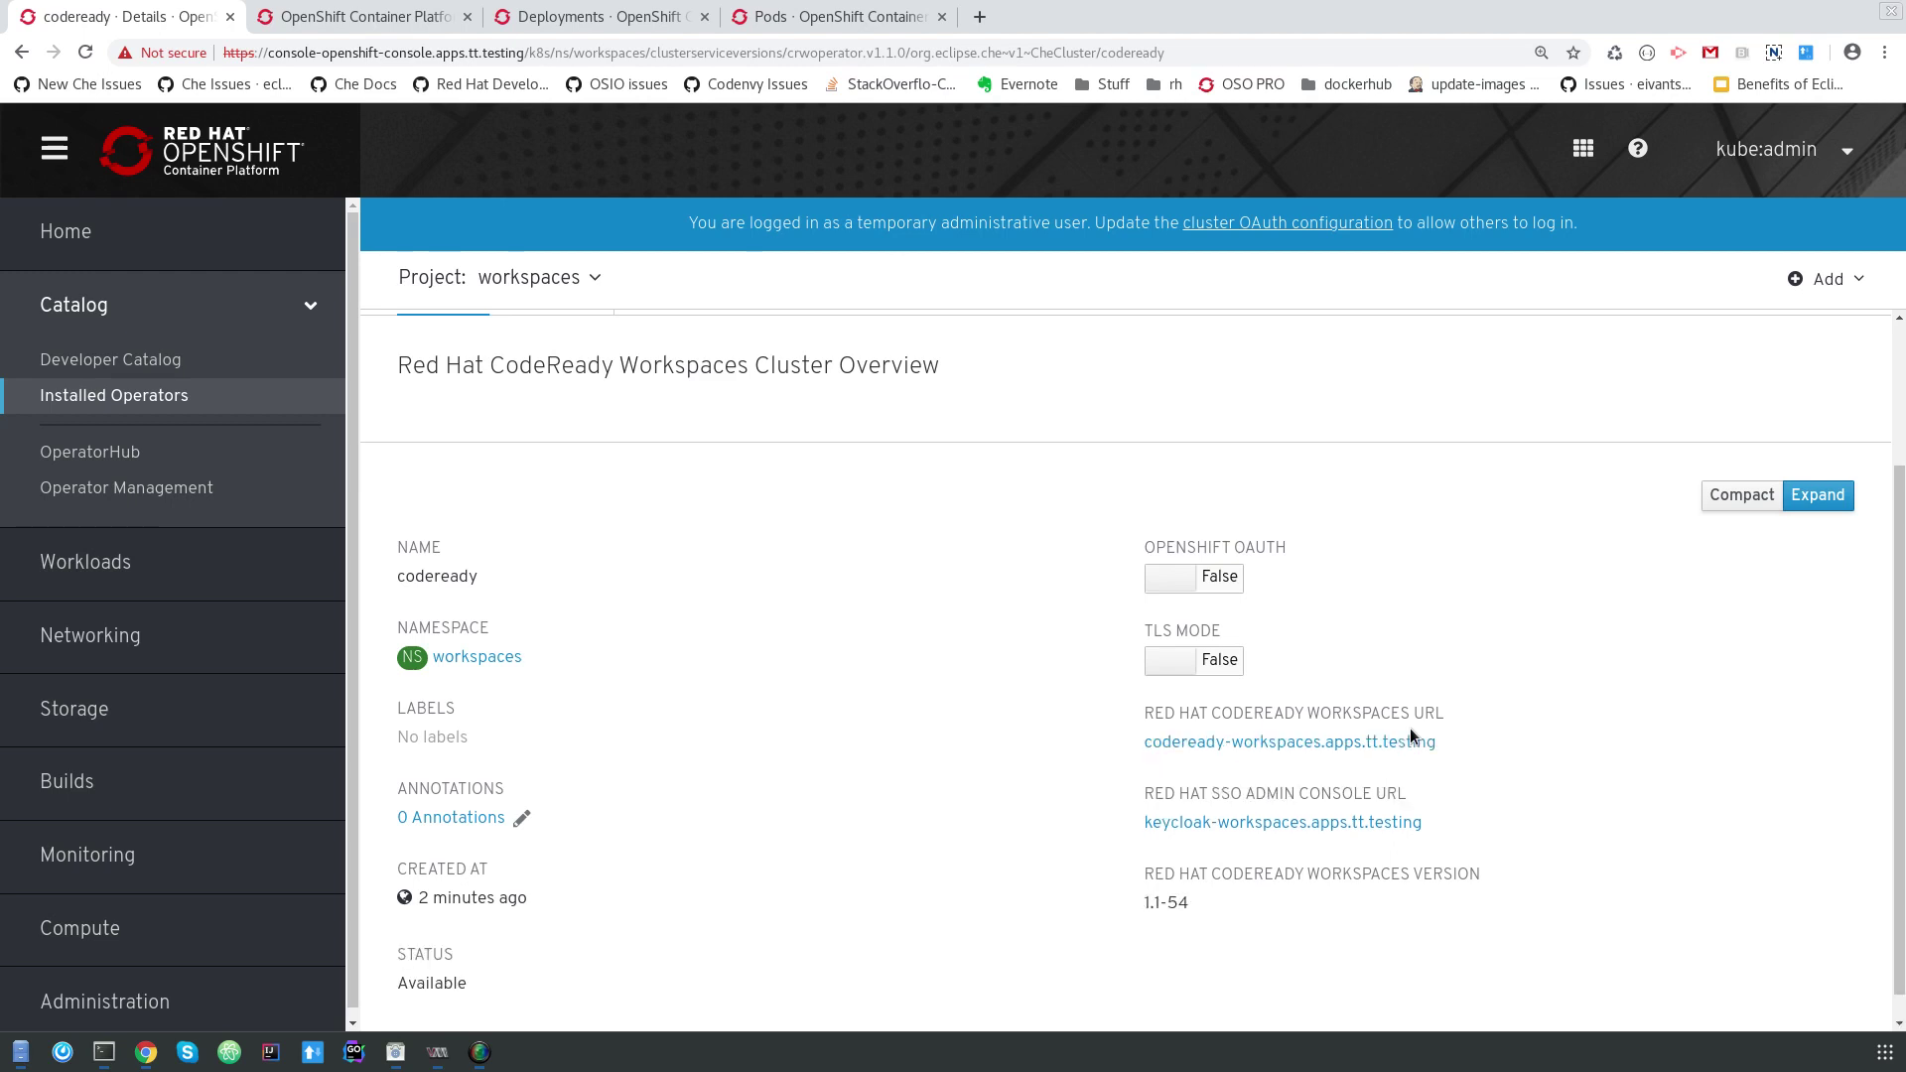
{"action": "scroll", "coordinate": [1489, 794], "scroll_direction": "down", "scroll_amount": 1}
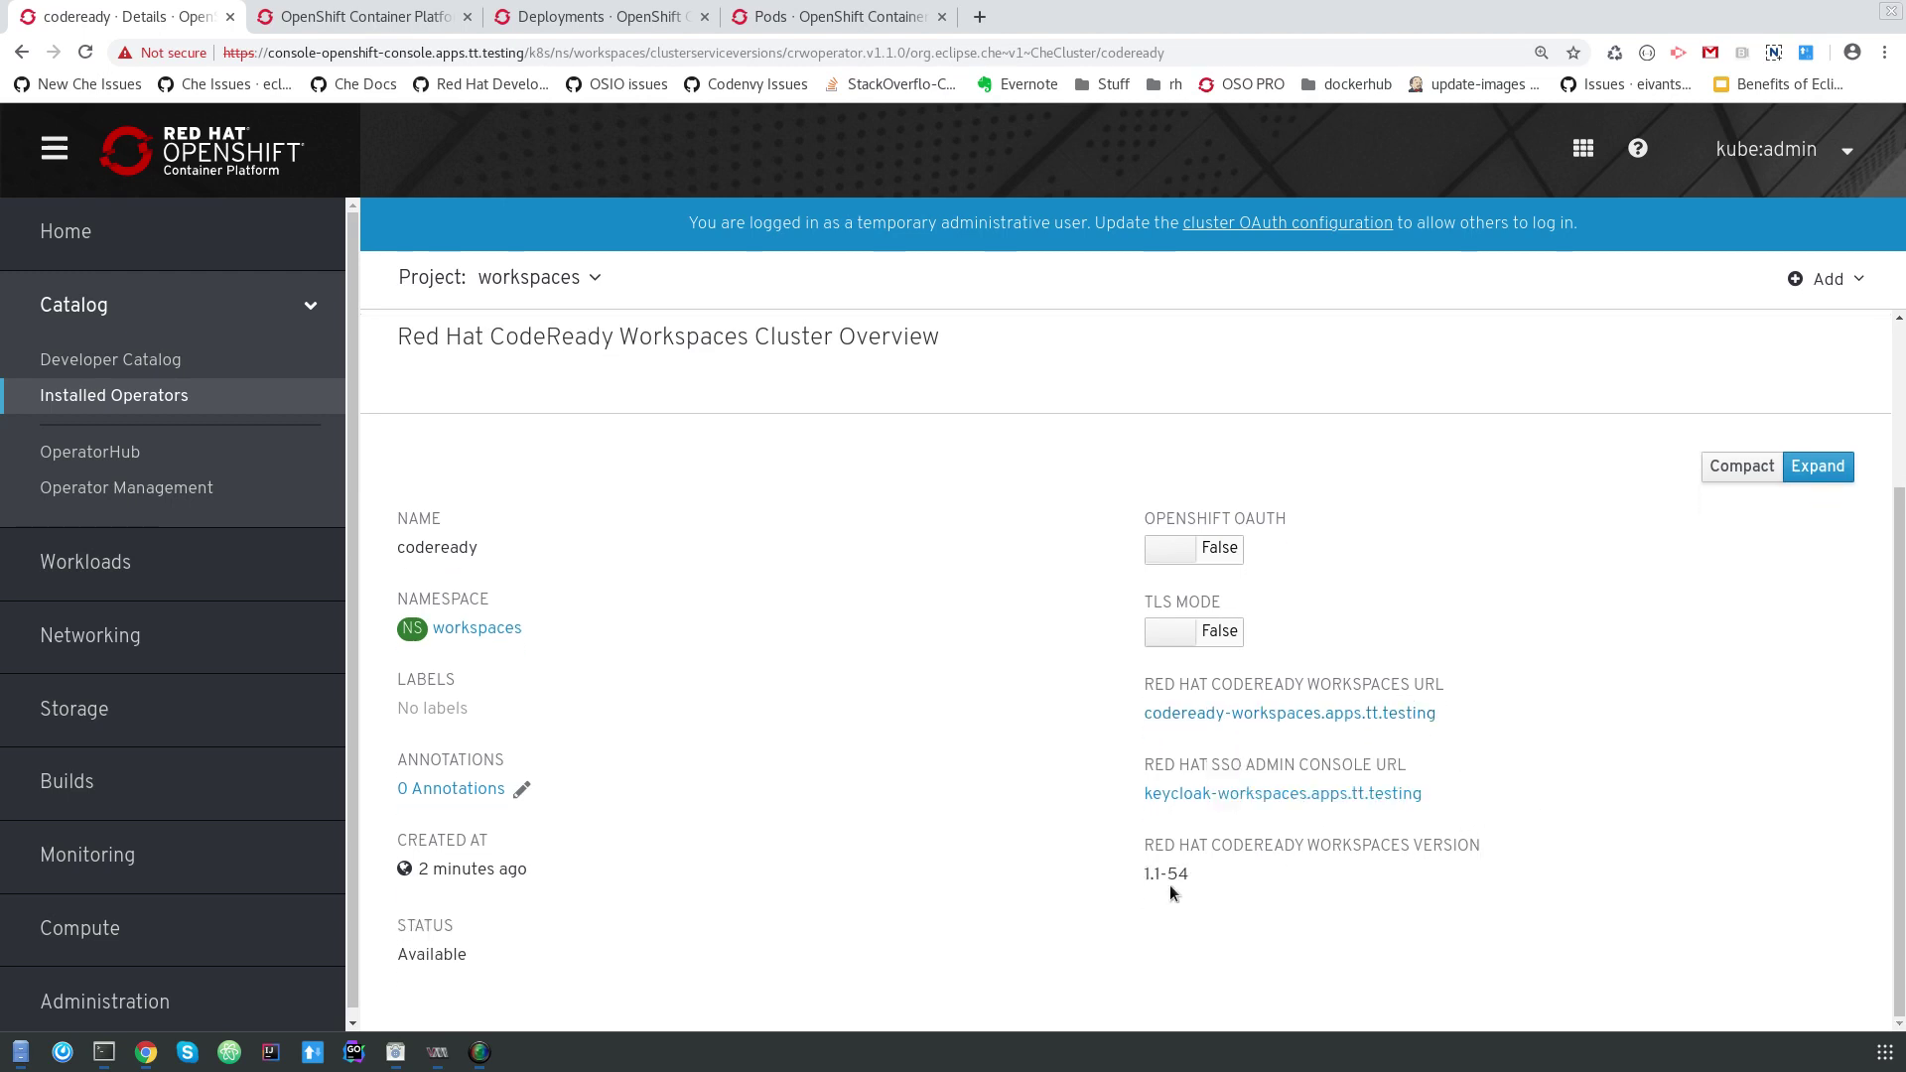
{"action": "right_click", "coordinate": [1263, 714]}
{"action": "left_click", "coordinate": [1330, 734]}
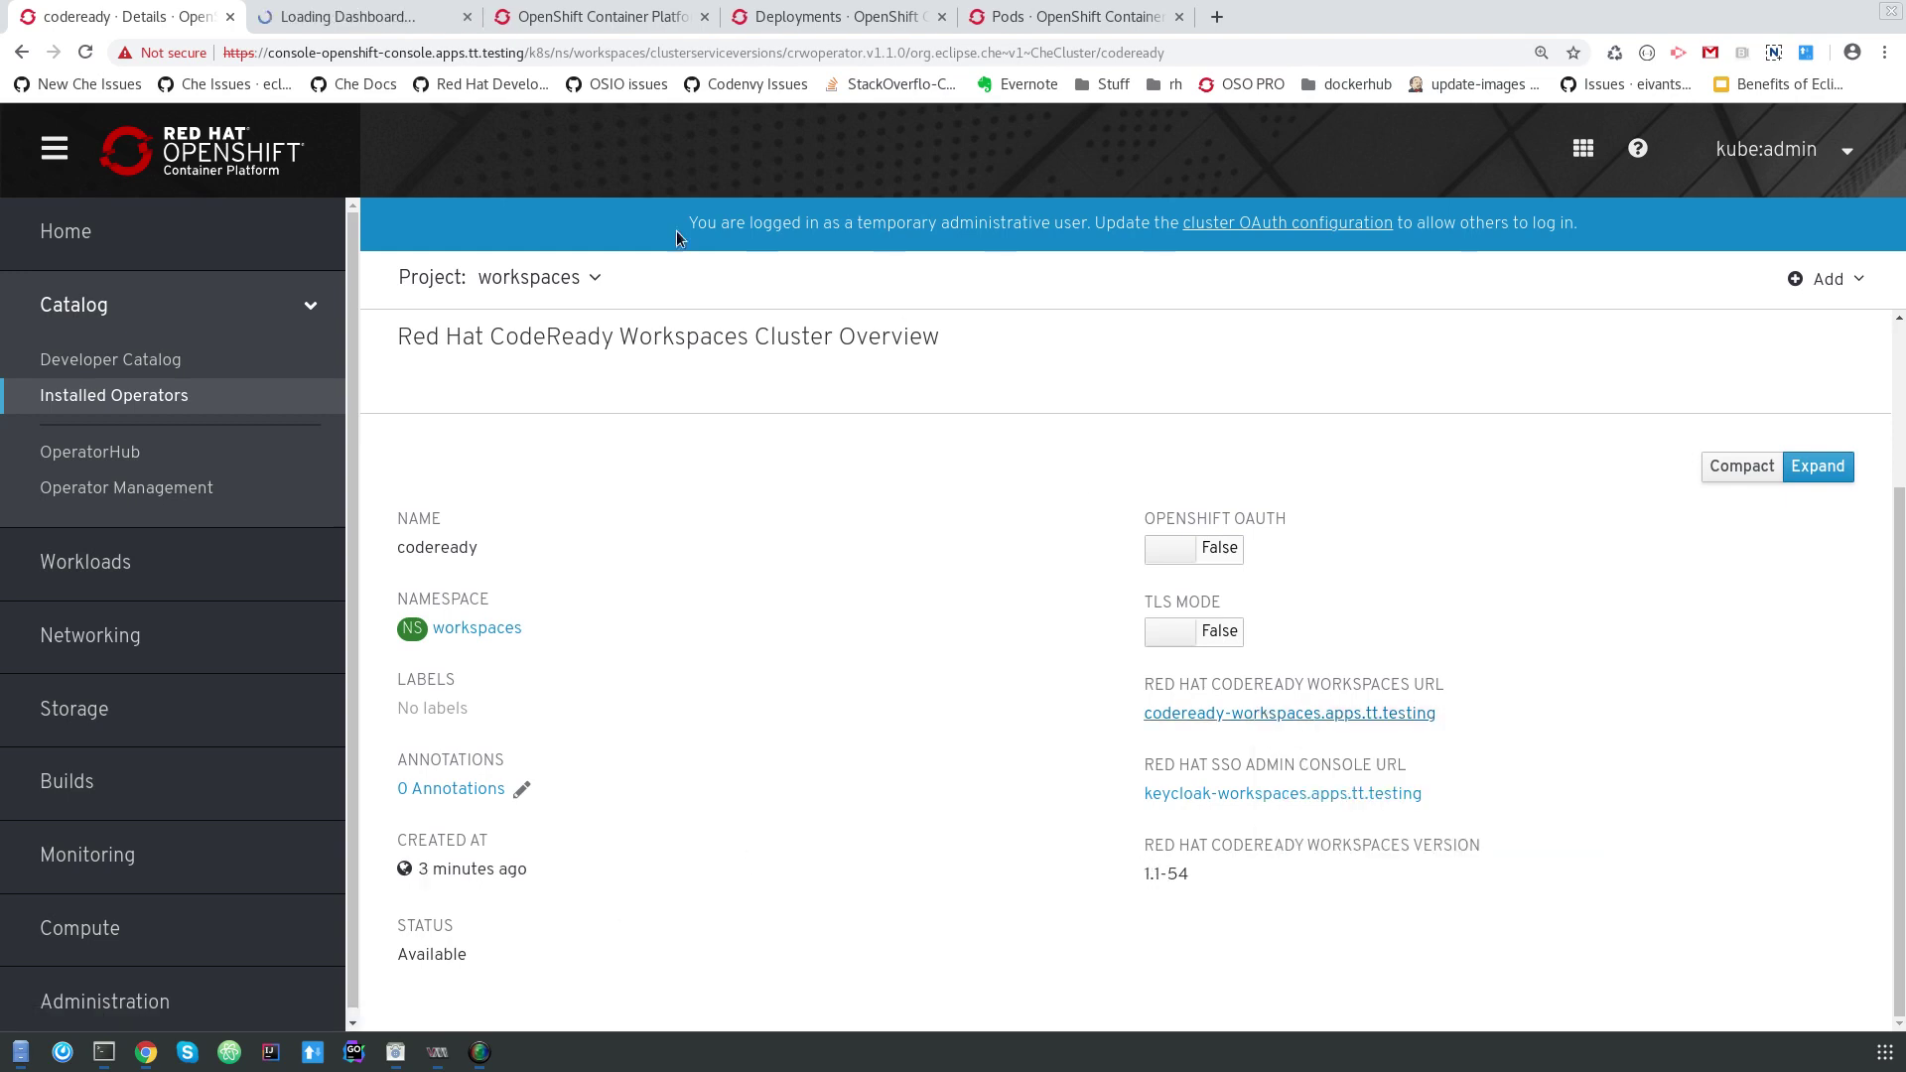
Log in to the CodeReady Workspaces dashboard as admin with the account password.
{"action": "left_click", "coordinate": [379, 20]}
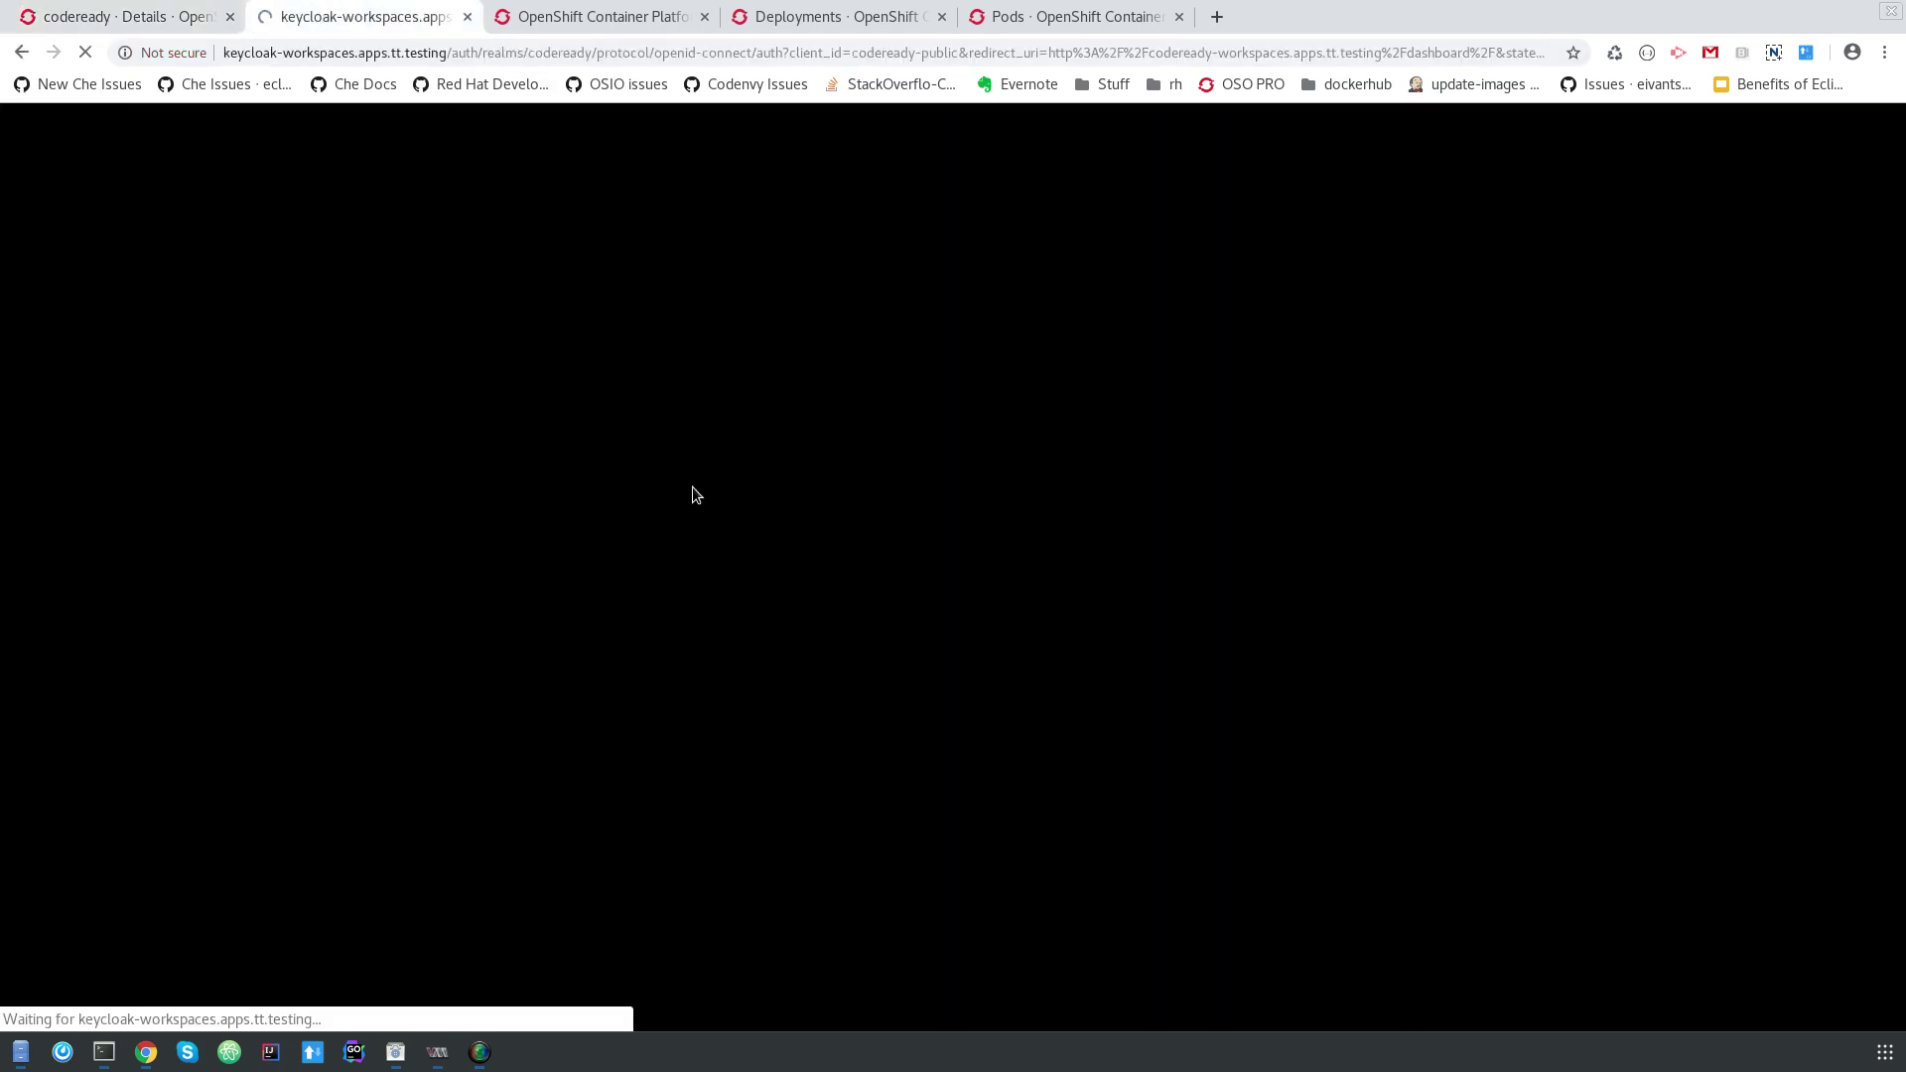
{"action": "type", "text": "admin"}
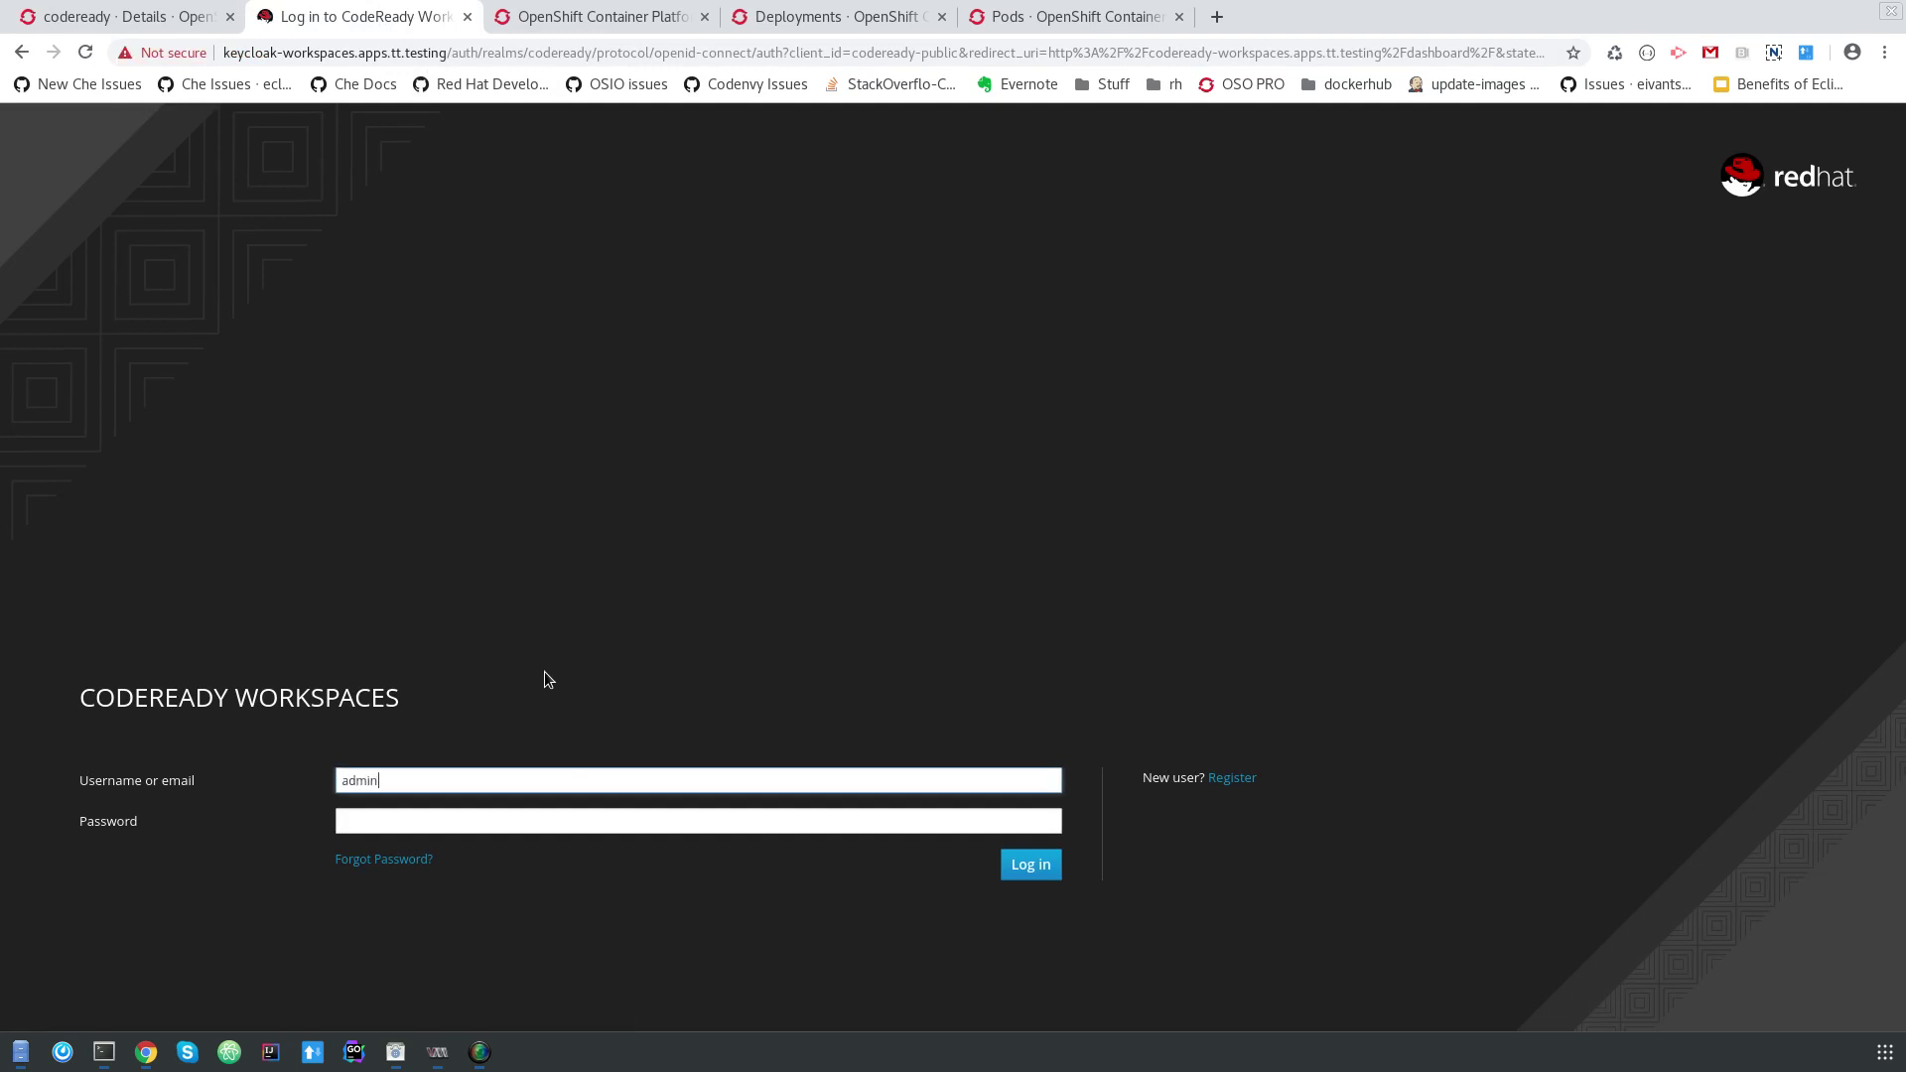
{"action": "left_click", "coordinate": [682, 816]}
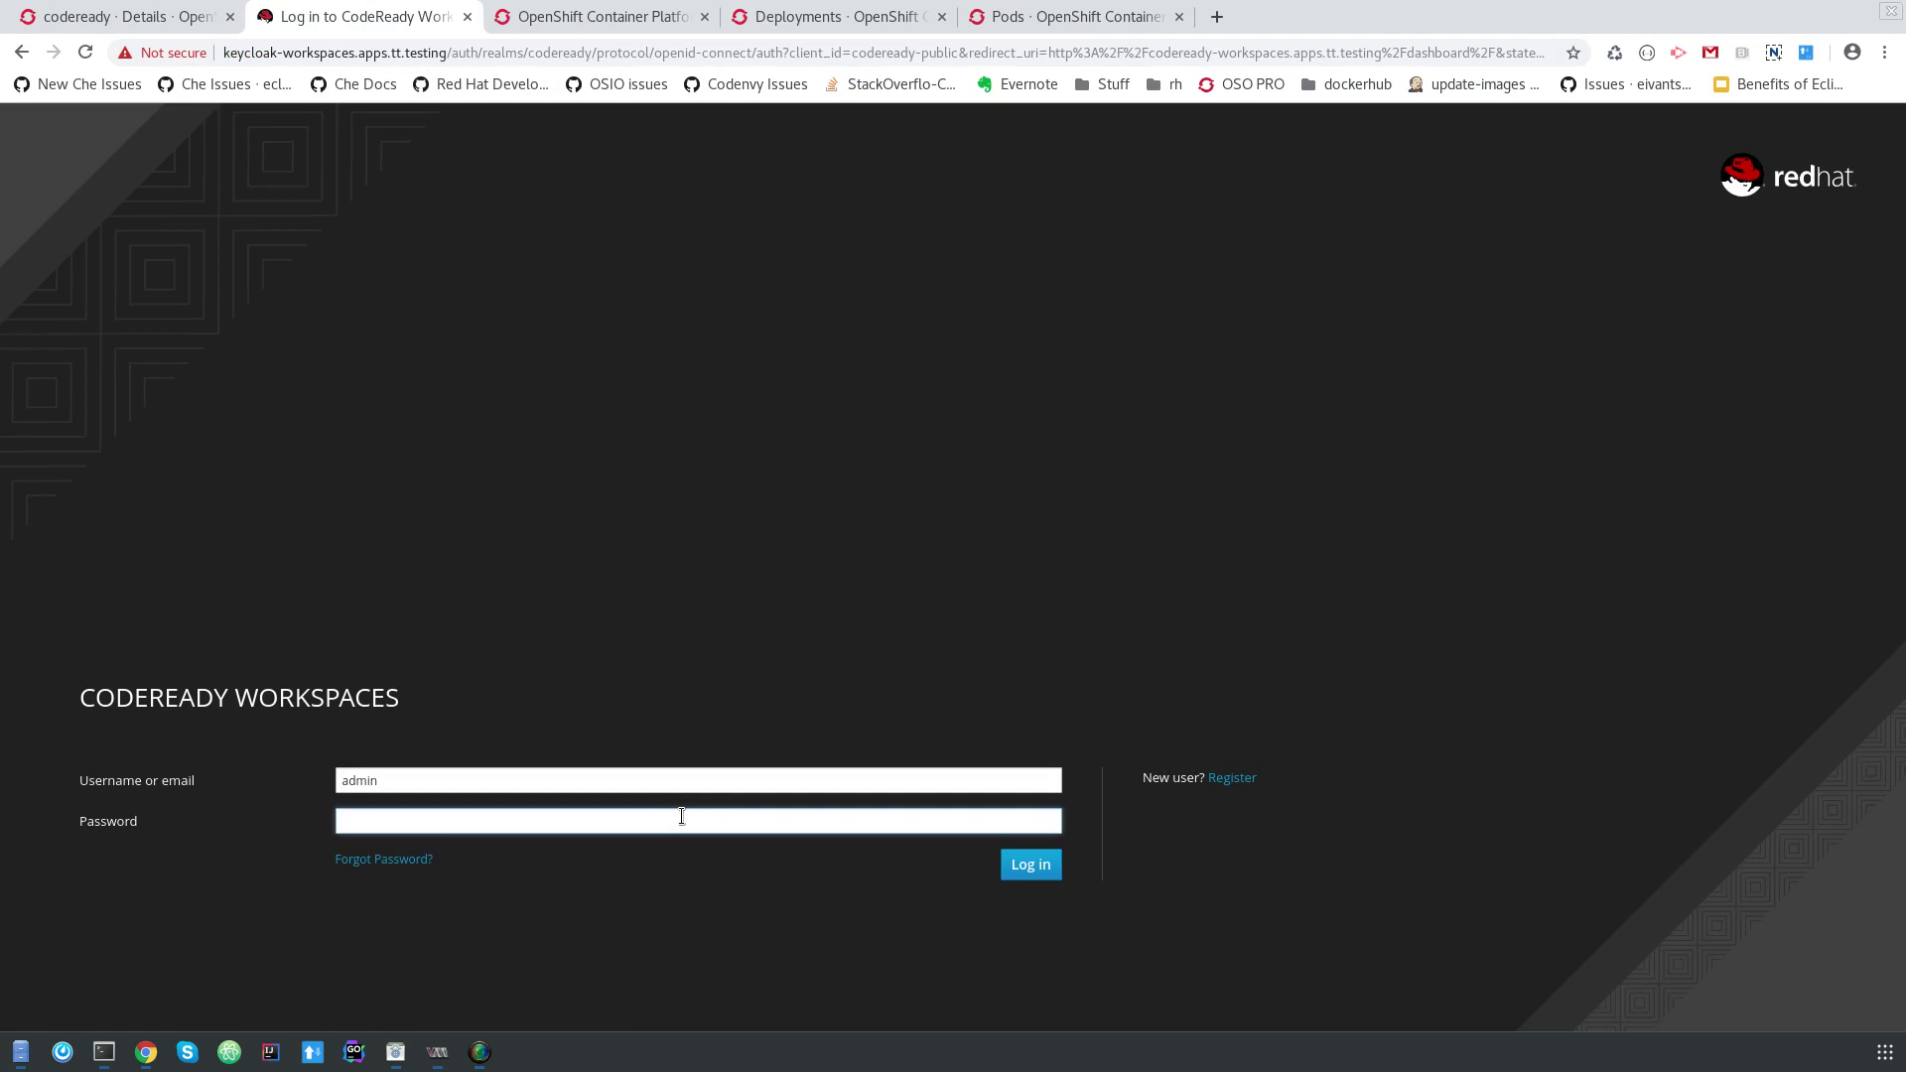
{"action": "key", "text": "Return"}
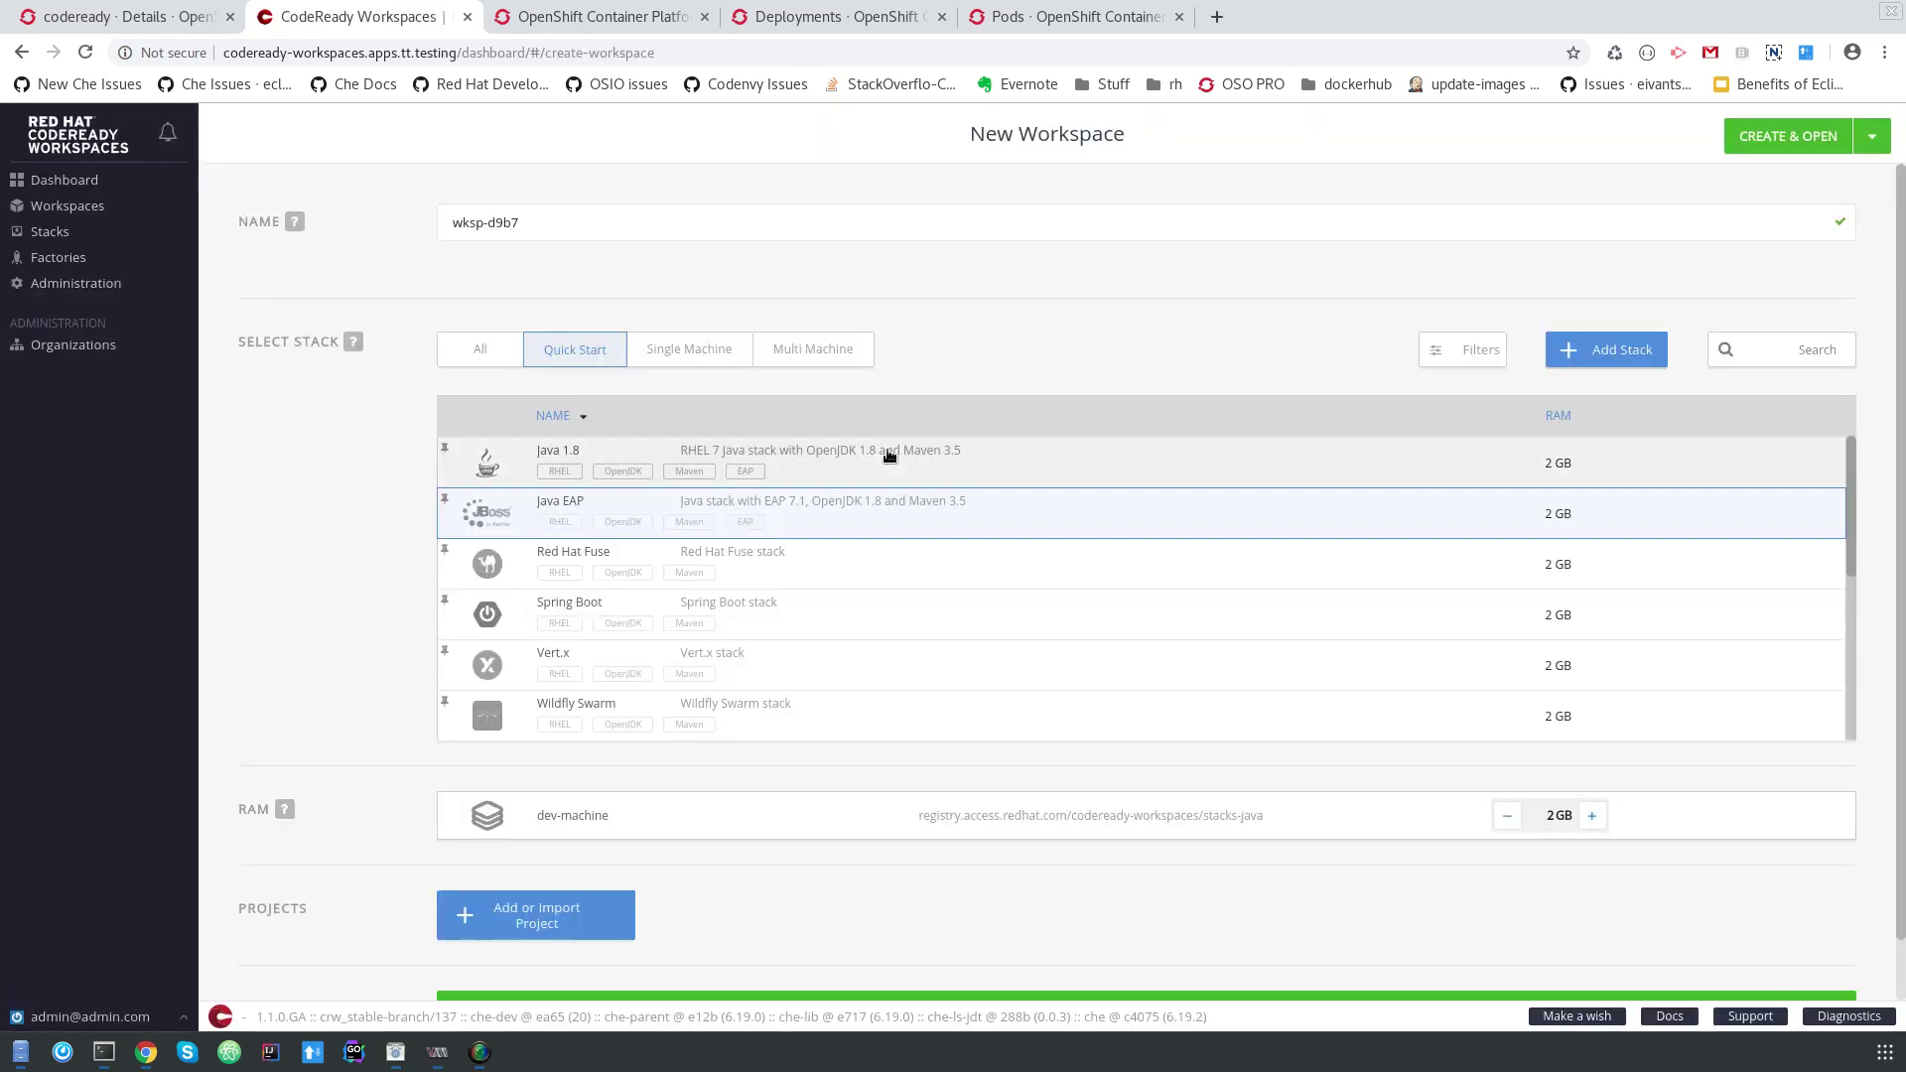
Add the kitchensink-example sample to the Java EAP workspace and zoom the page to 110%.
{"action": "left_click", "coordinate": [467, 922]}
{"action": "scroll", "coordinate": [468, 893], "scroll_direction": "down", "scroll_amount": 4}
{"action": "left_click", "coordinate": [704, 781]}
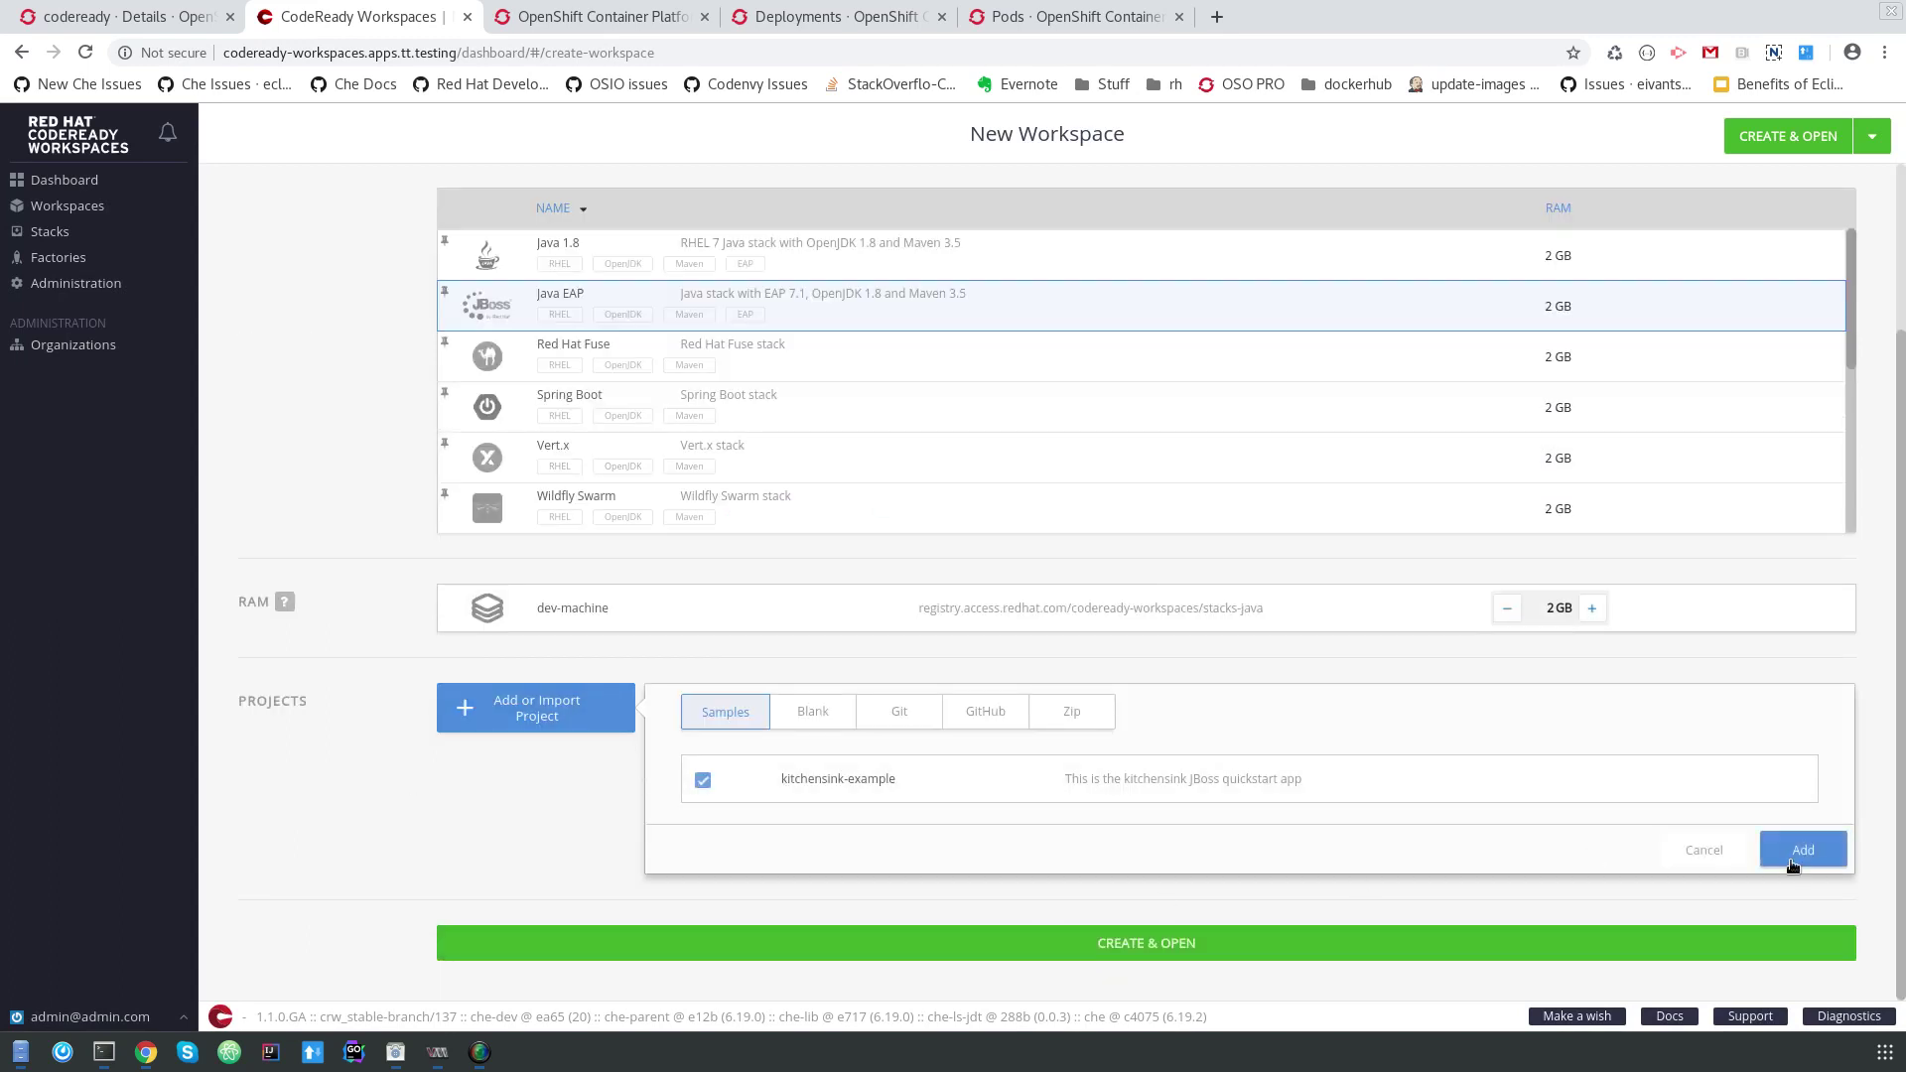
{"action": "left_click", "coordinate": [1803, 850]}
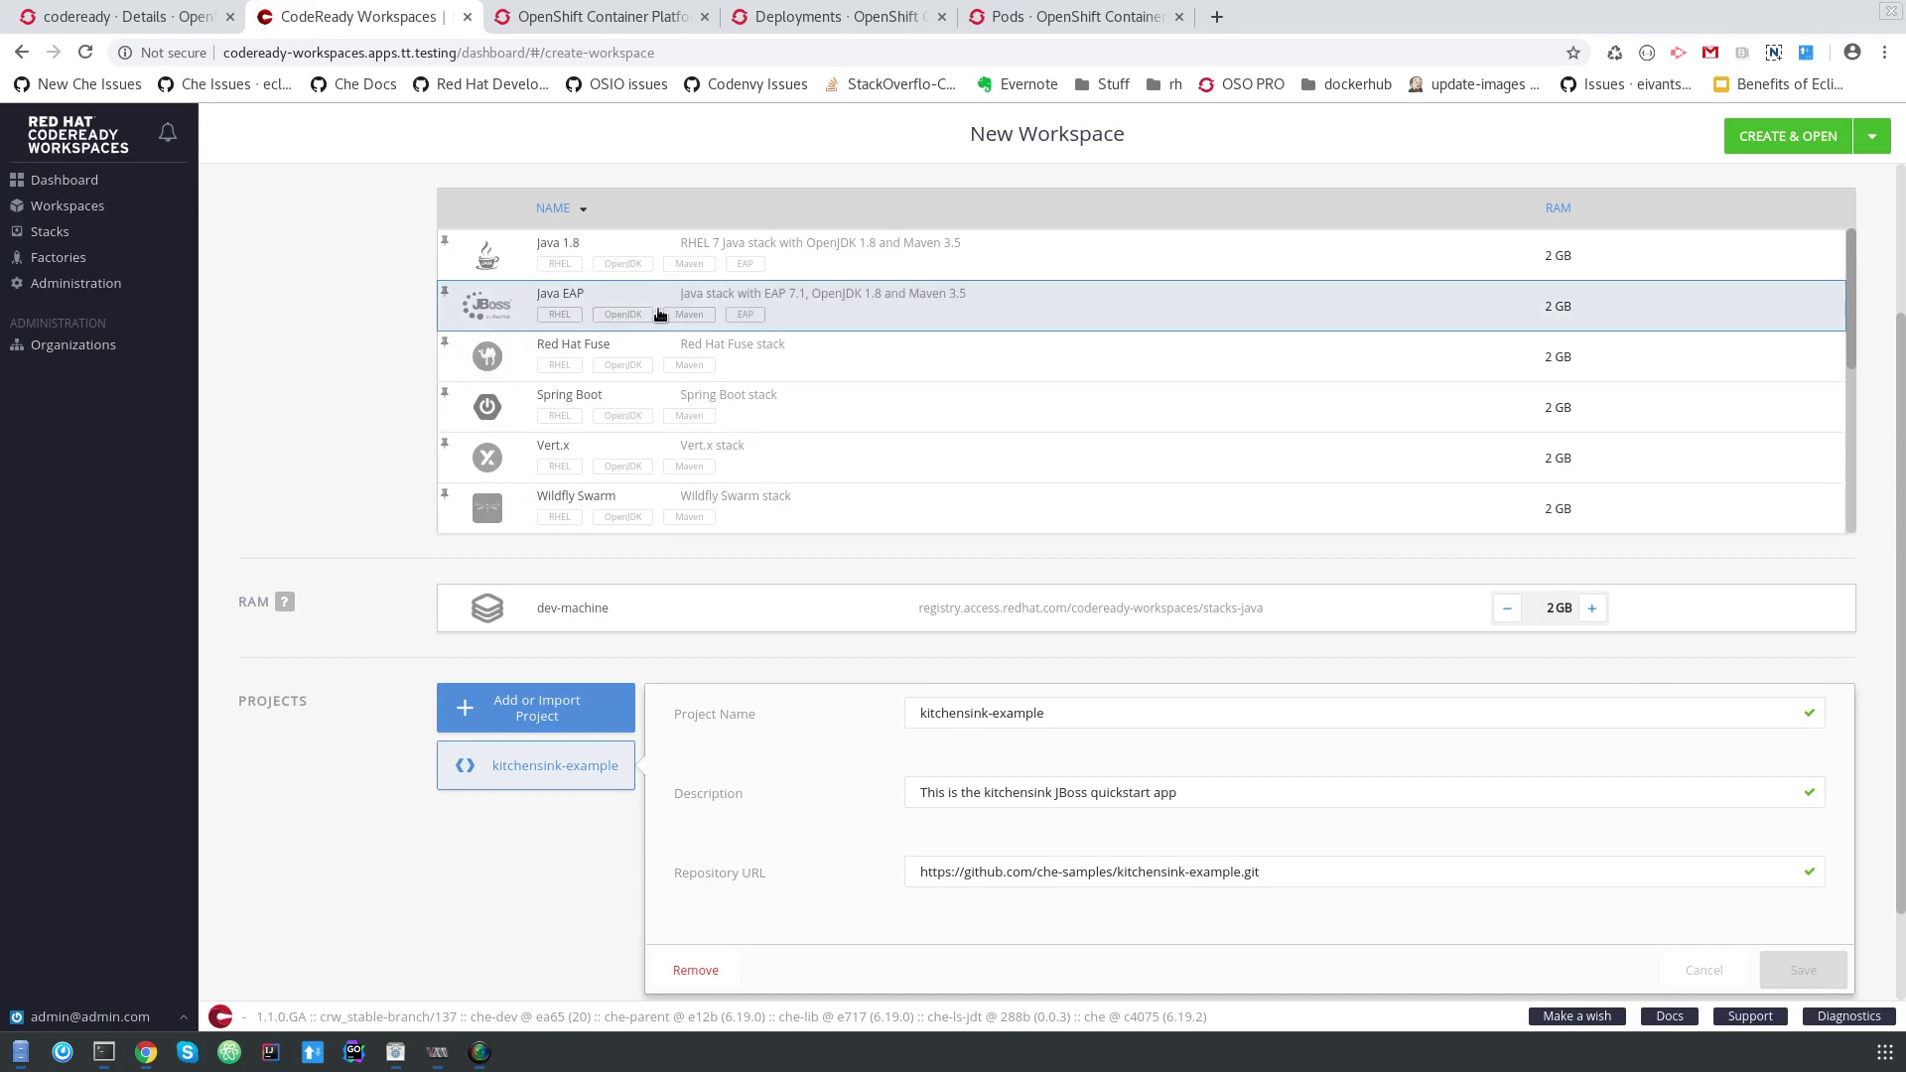
{"action": "key", "text": "ctrl+plus"}
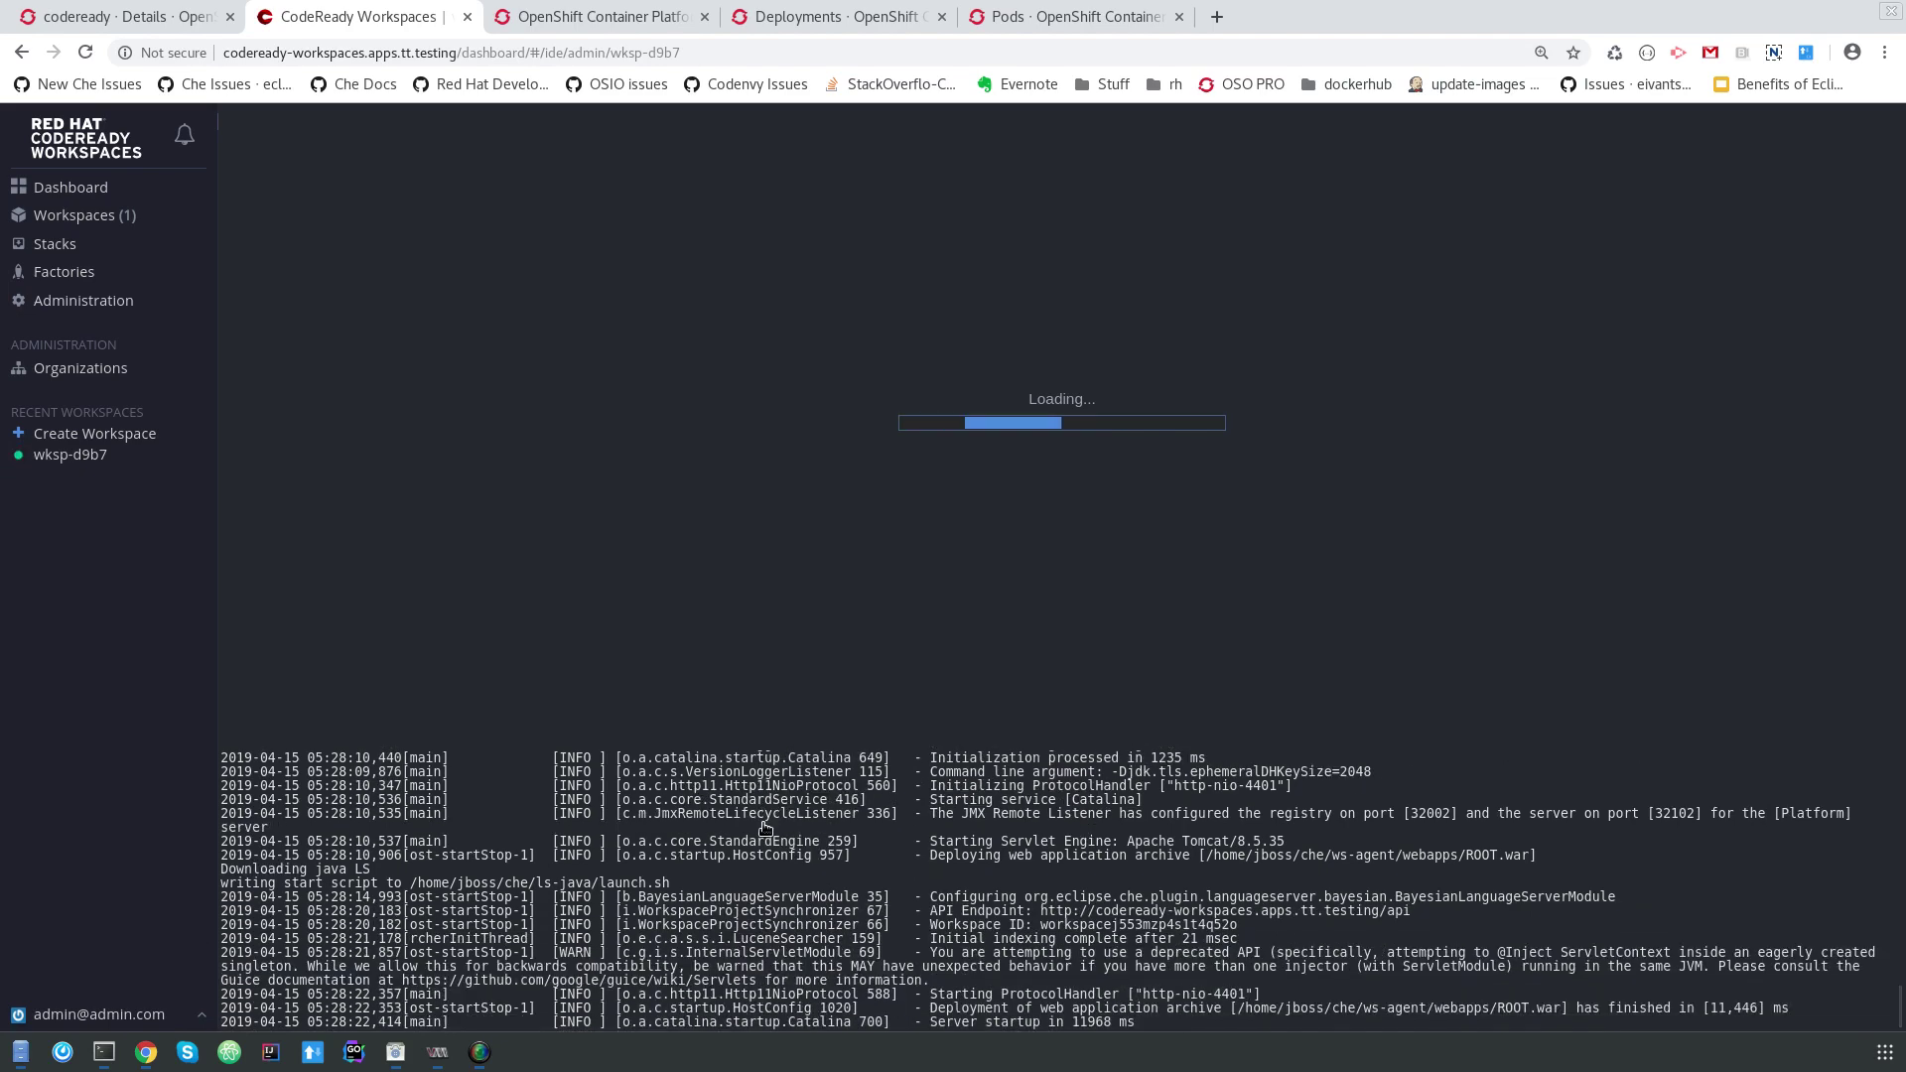
Open wksp-d9b7 and expand kitchensink-example > src > main > java in the project explorer.
{"action": "left_click", "coordinate": [30, 457]}
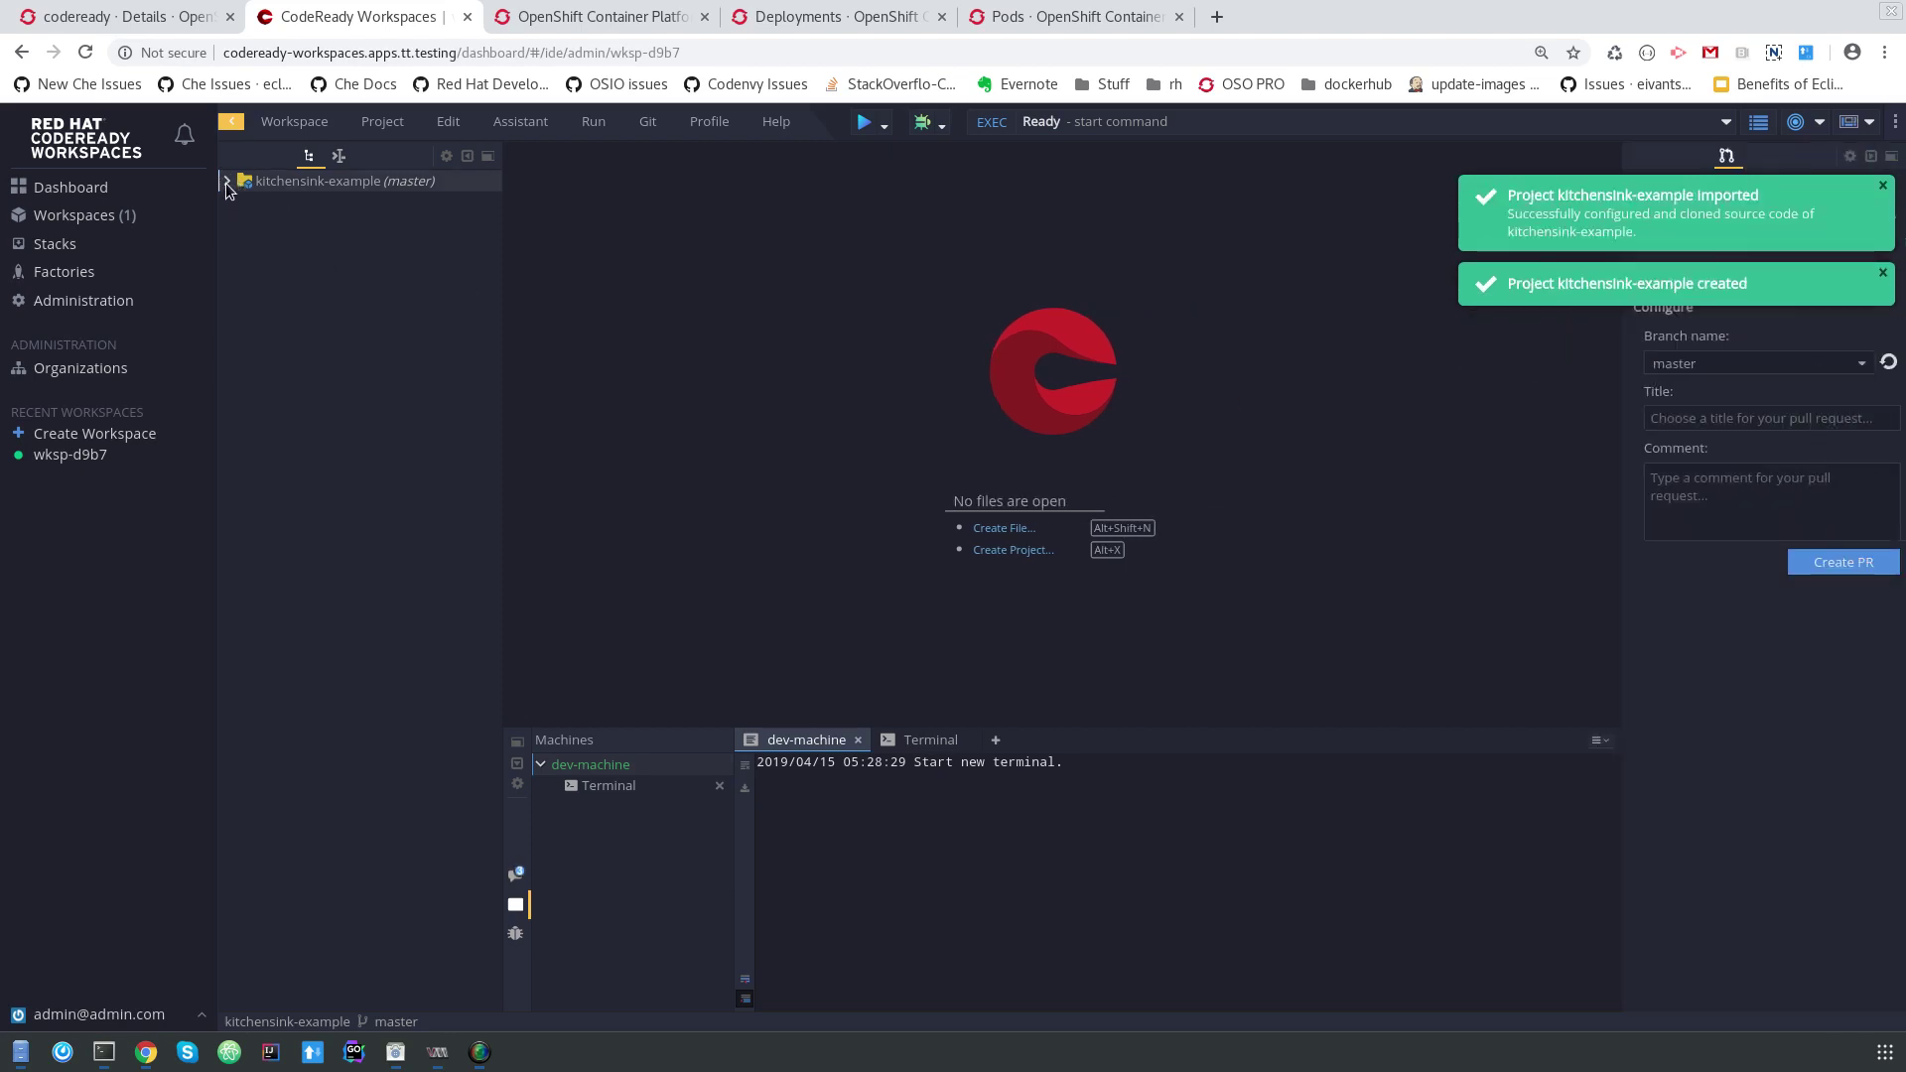
{"action": "left_click", "coordinate": [227, 182]}
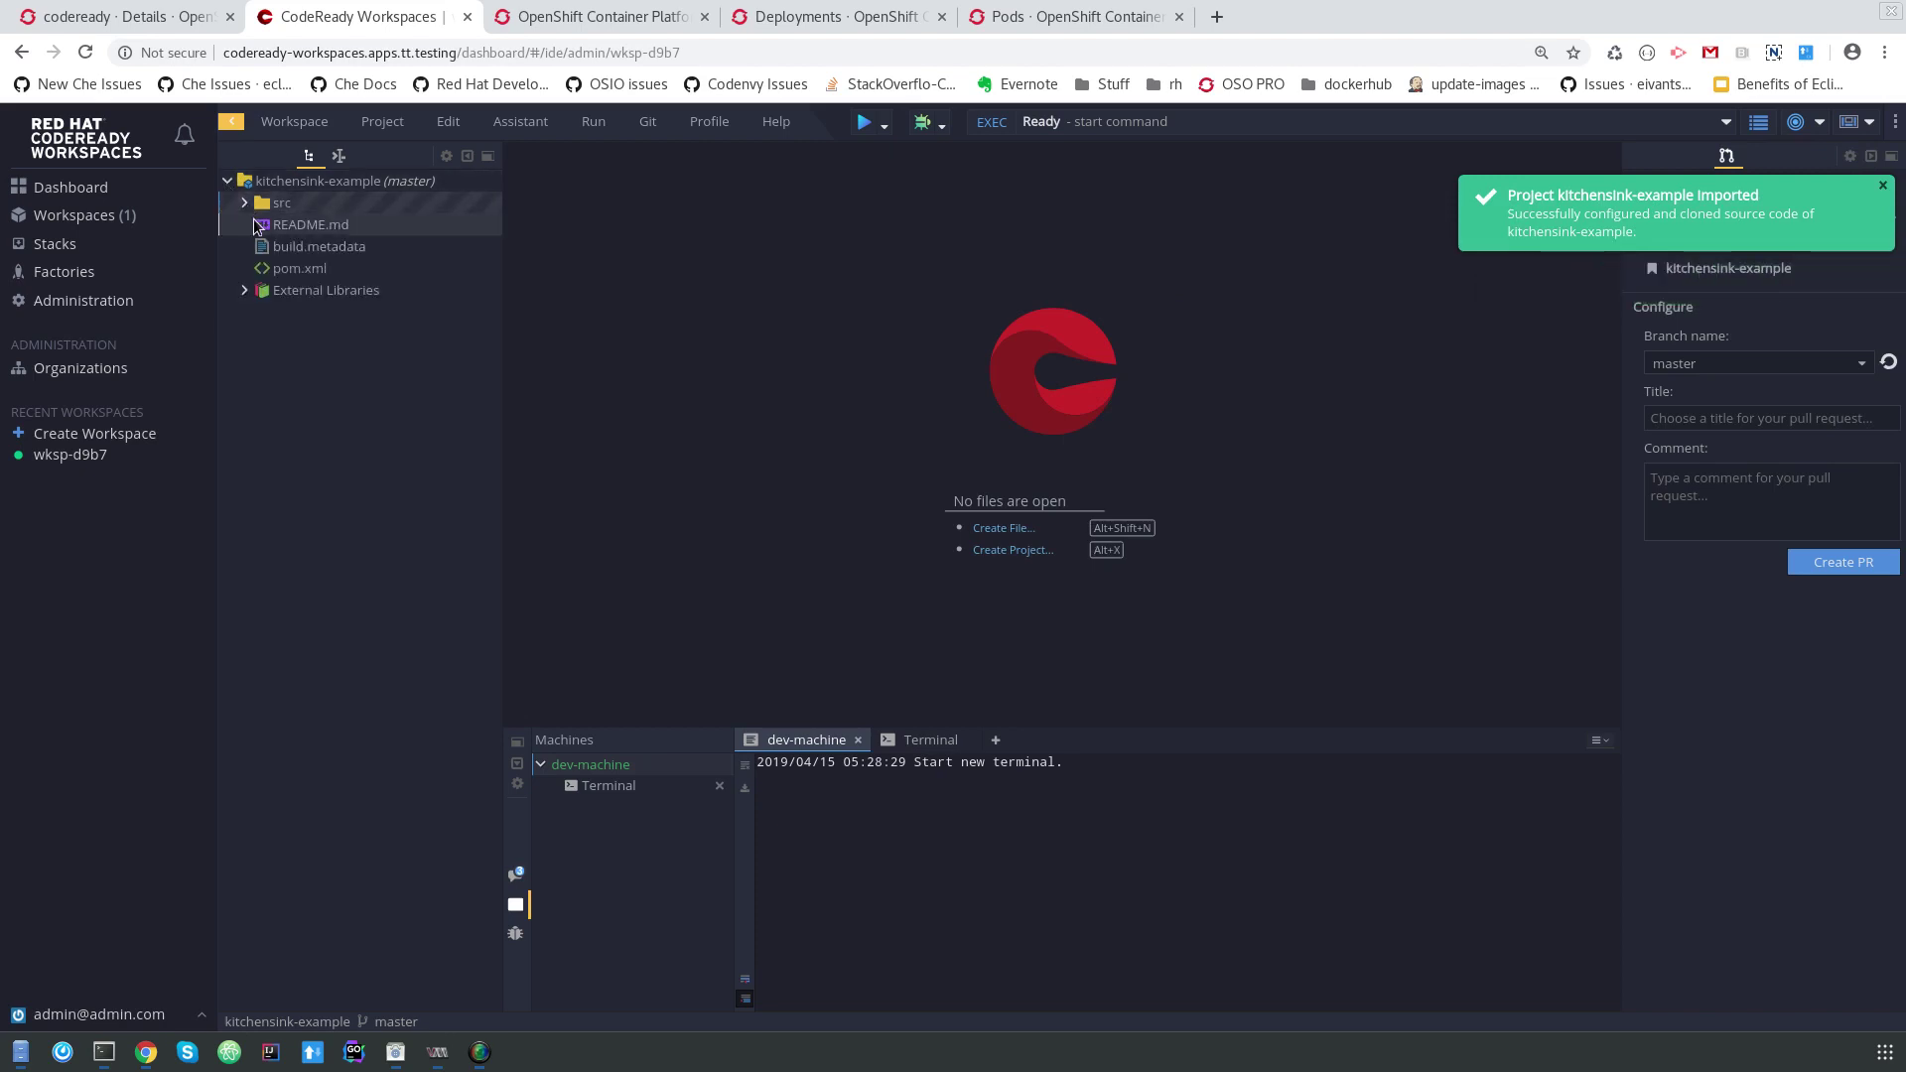
{"action": "left_click", "coordinate": [245, 203]}
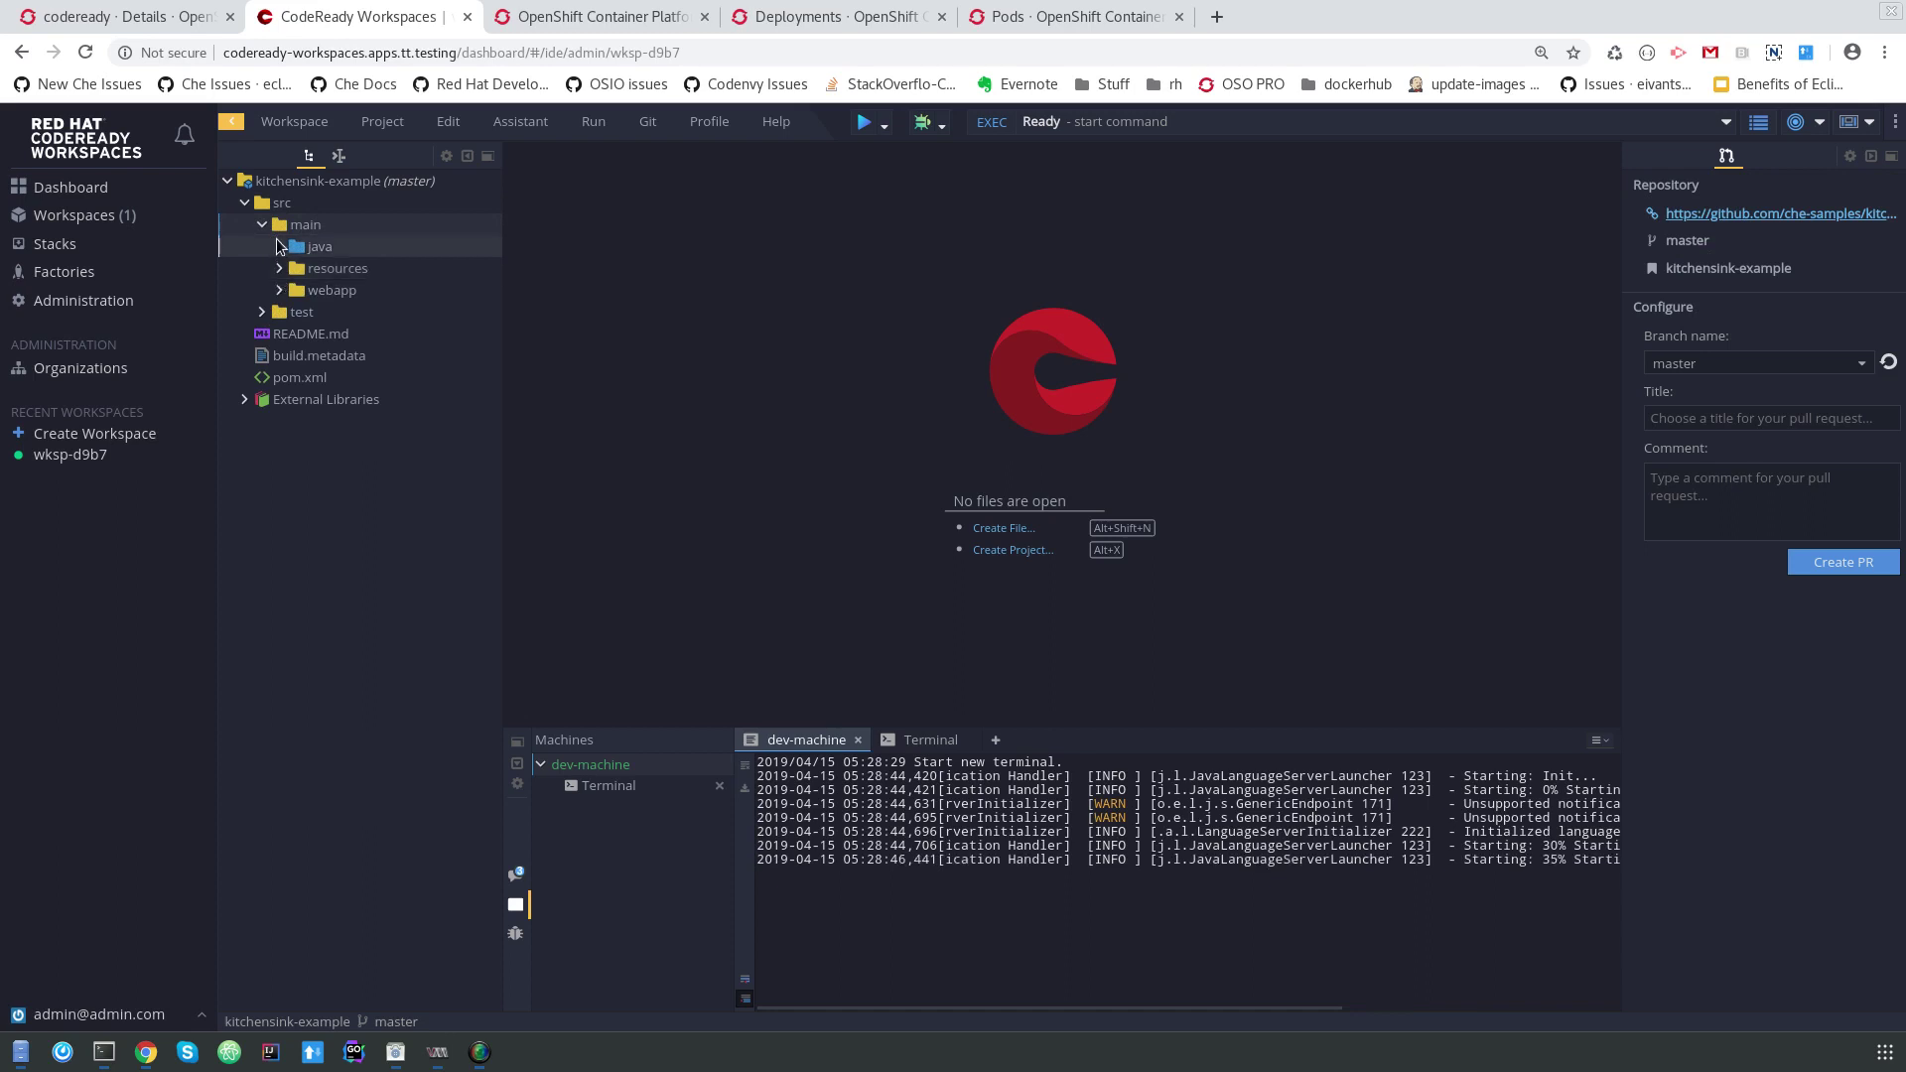
{"action": "left_click", "coordinate": [284, 250]}
{"action": "left_click", "coordinate": [280, 248]}
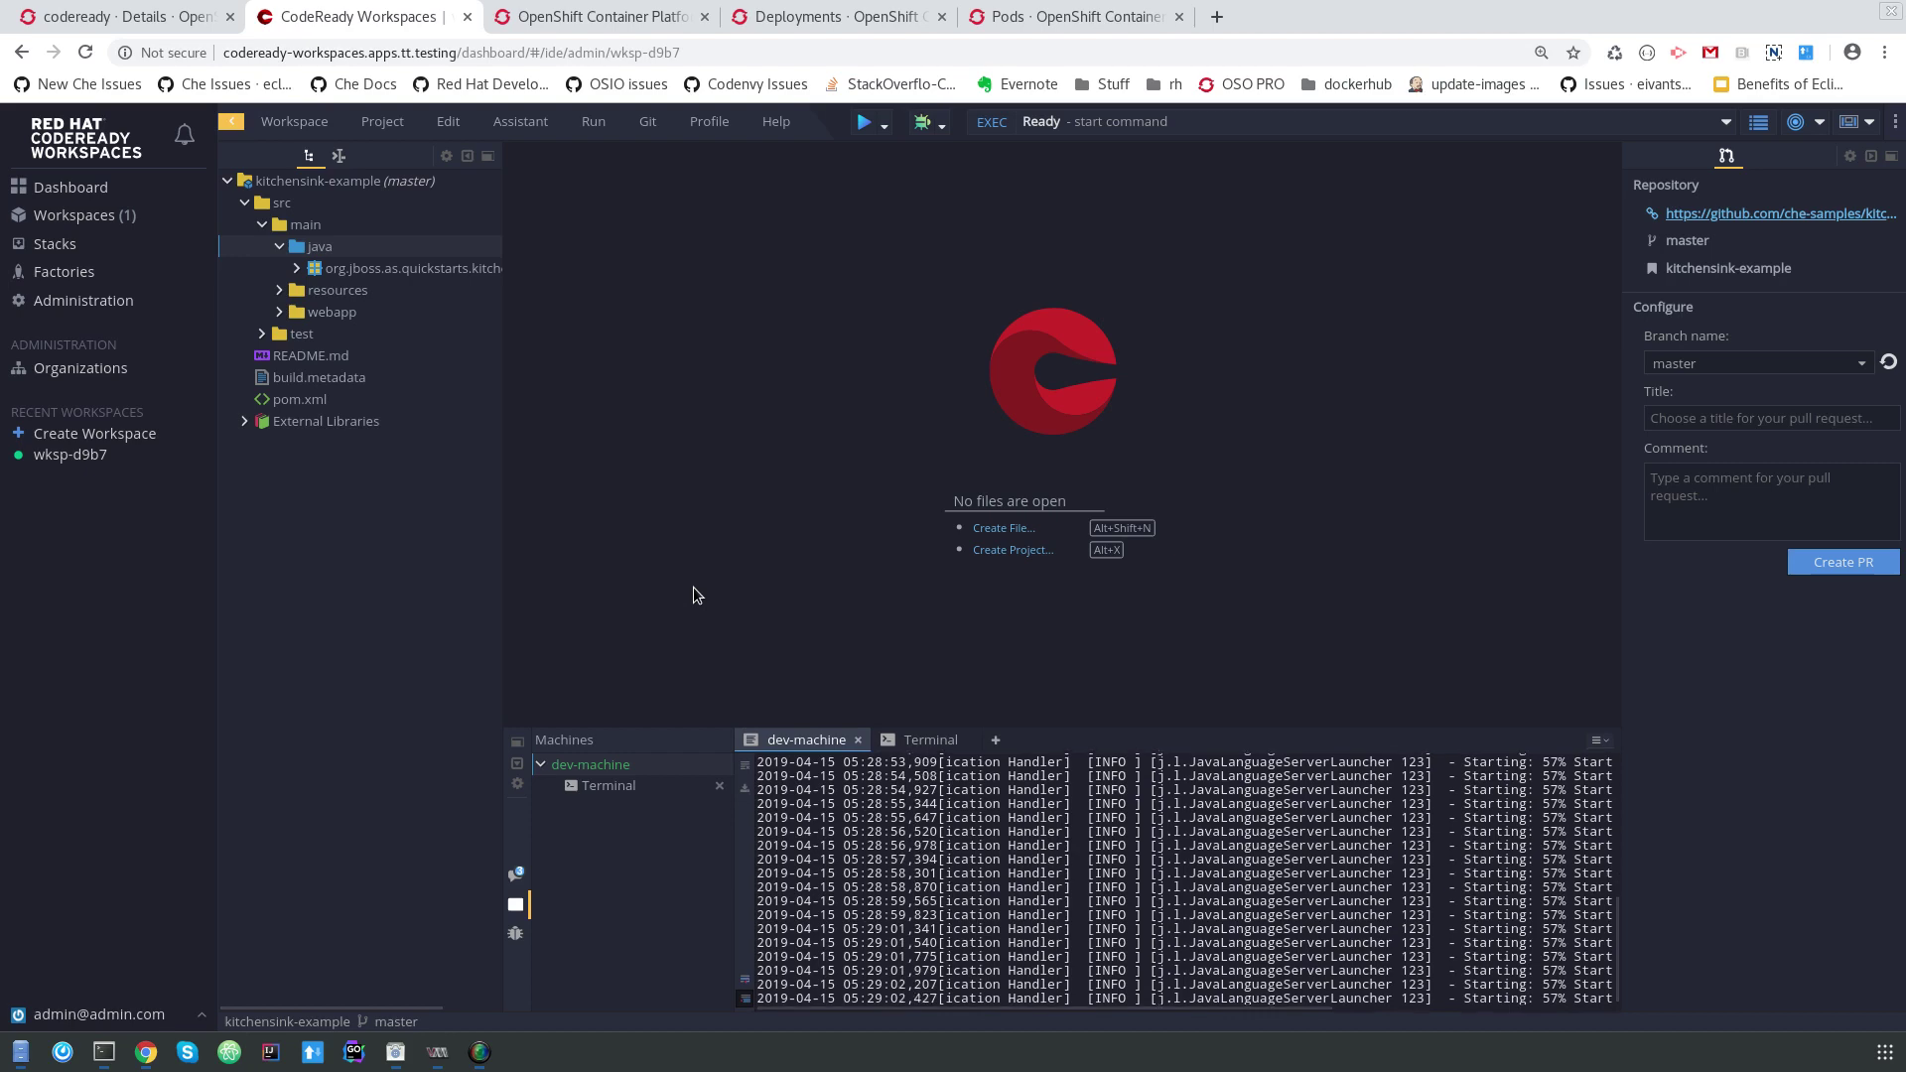
Check the codeready-workspaces entry in Operator Subscriptions, then open Red Hat CodeReady Workspaces 1.1.0 from Installed Operators.
{"action": "left_click", "coordinate": [159, 17]}
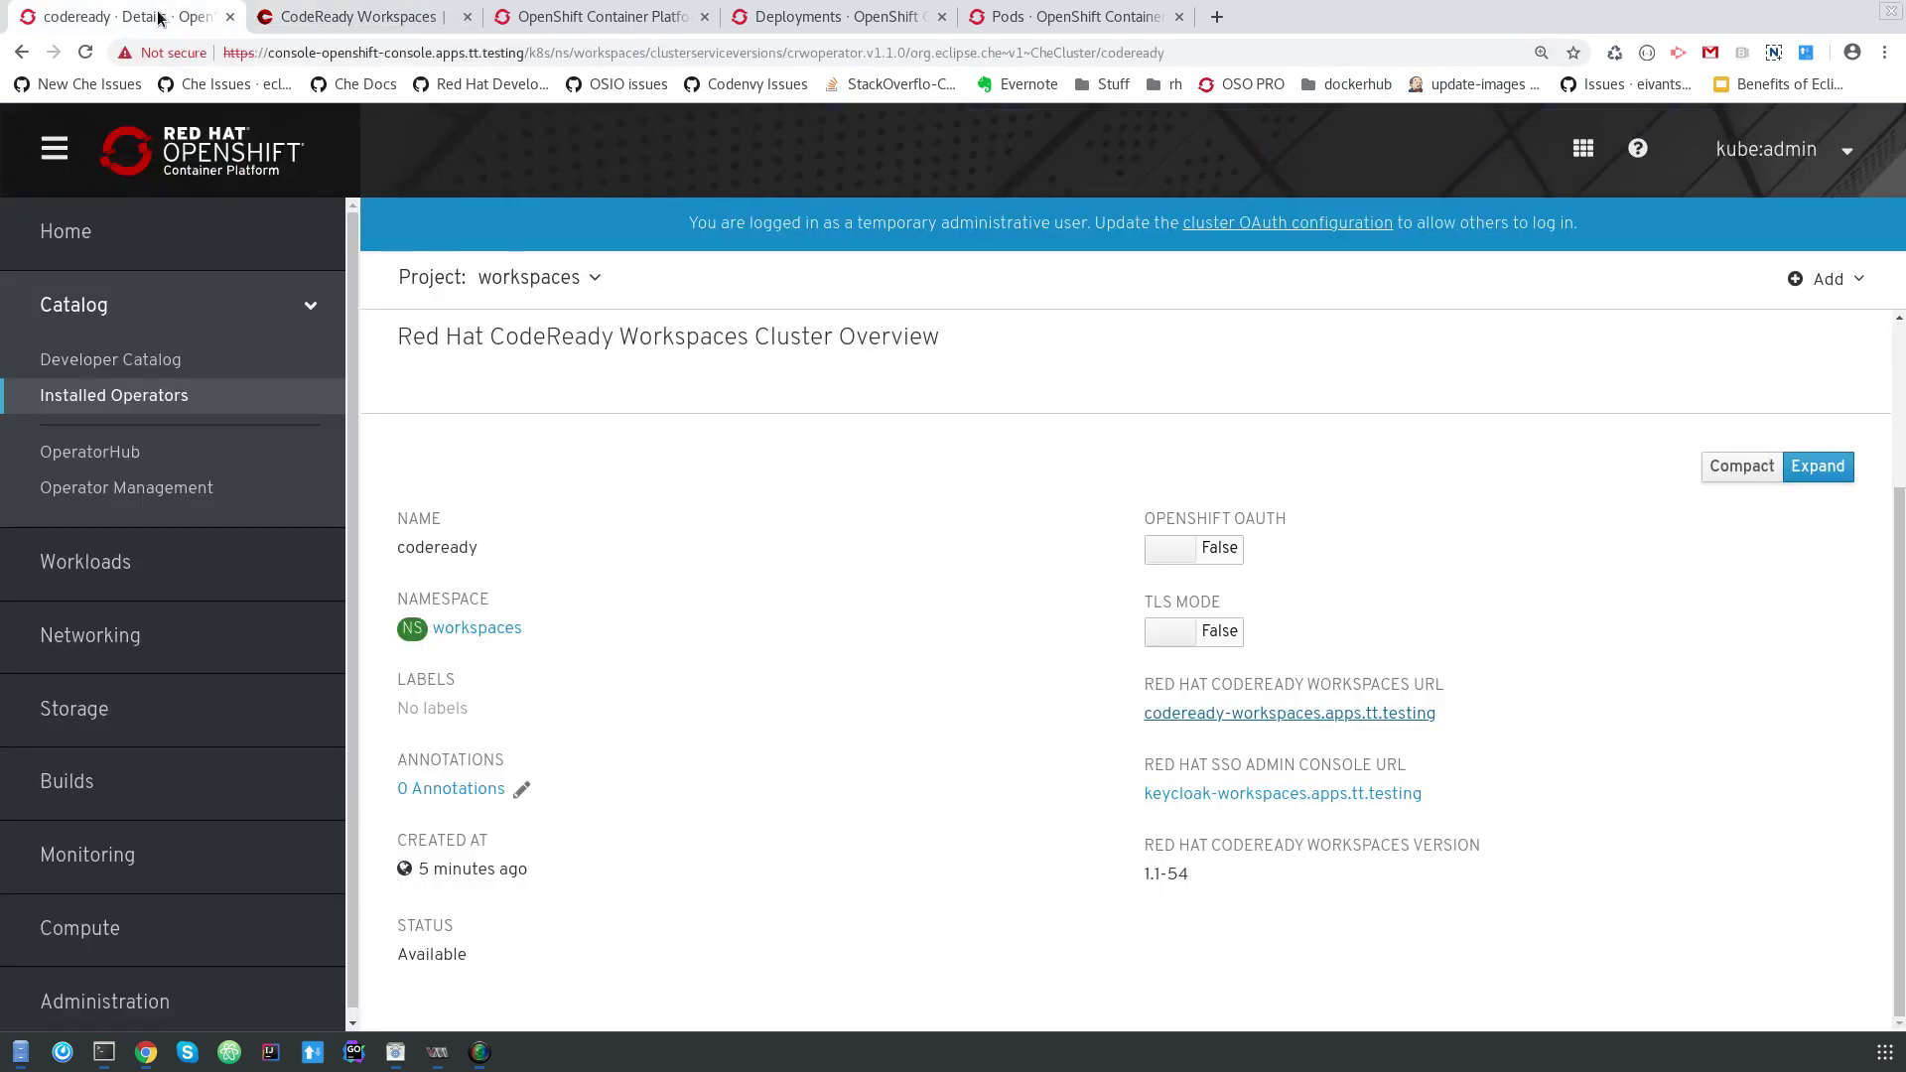
{"action": "left_click", "coordinate": [133, 397]}
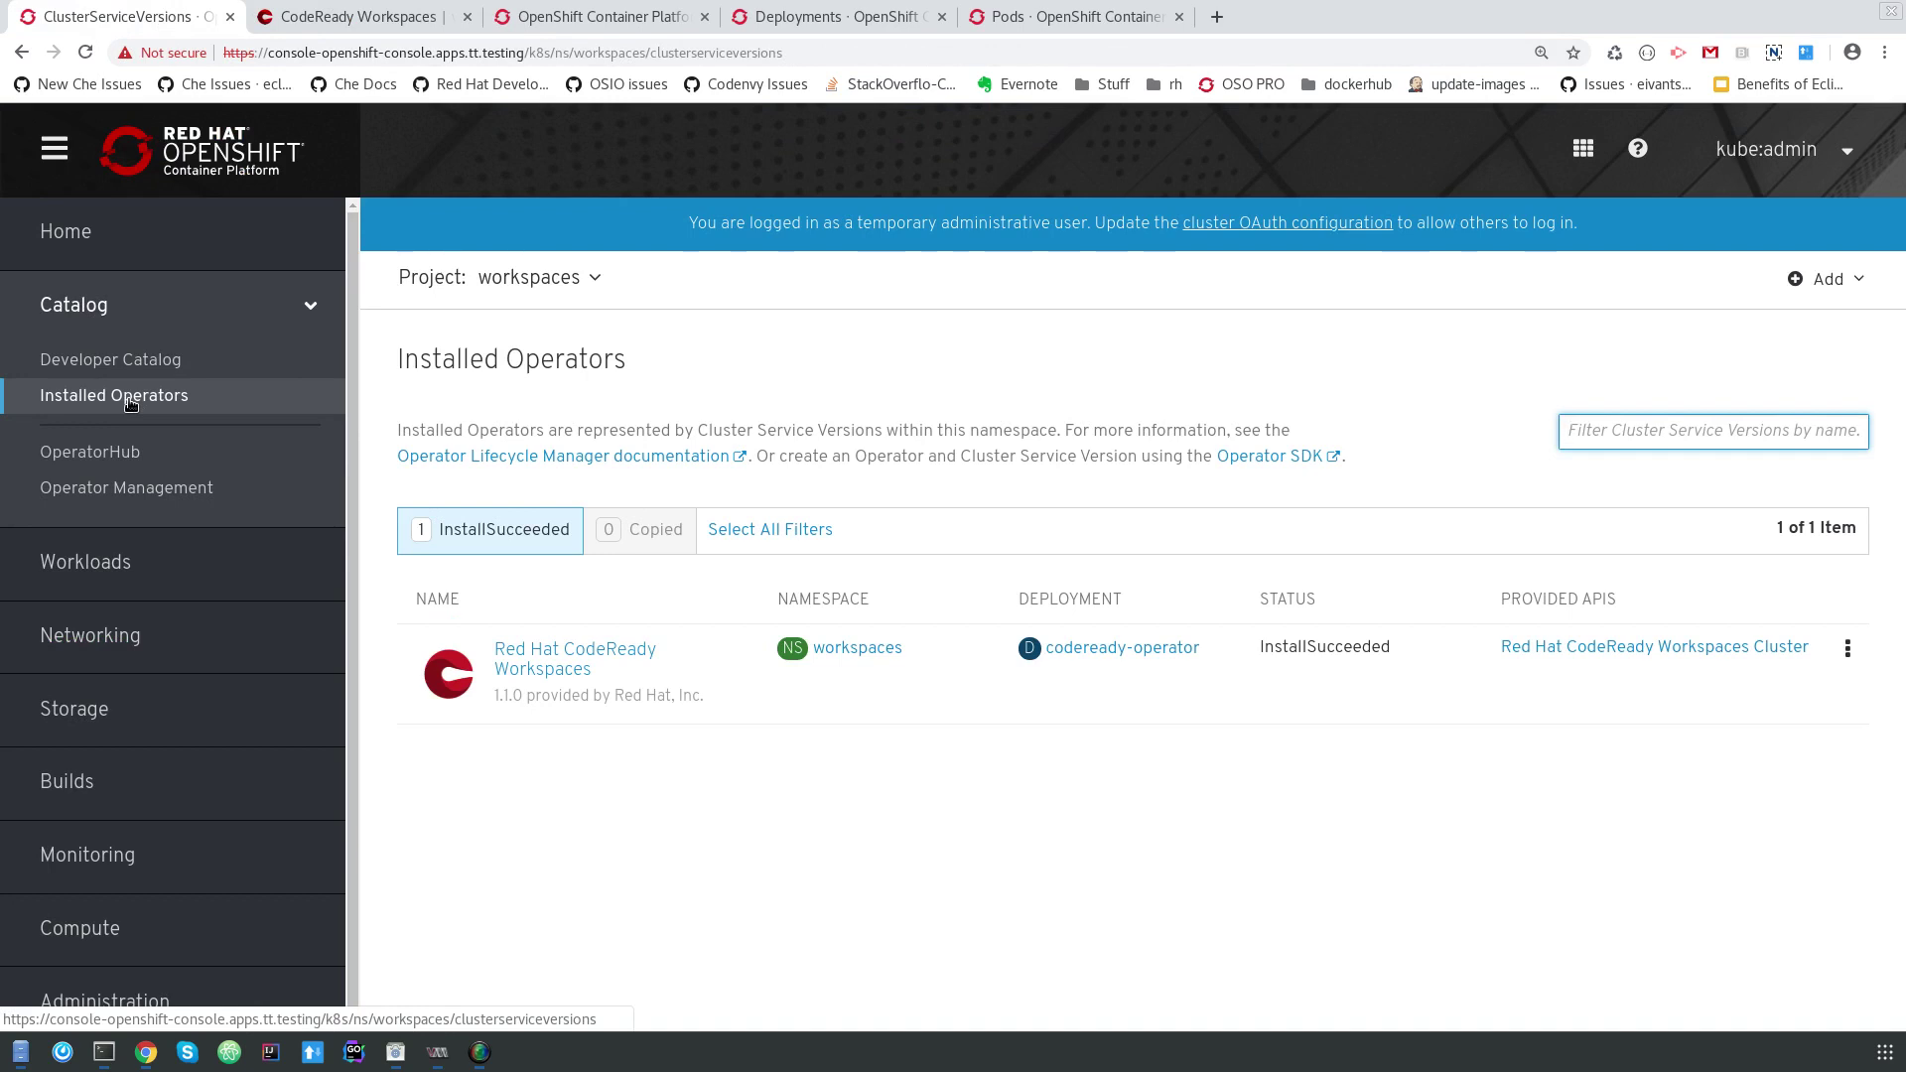
{"action": "left_click", "coordinate": [127, 488]}
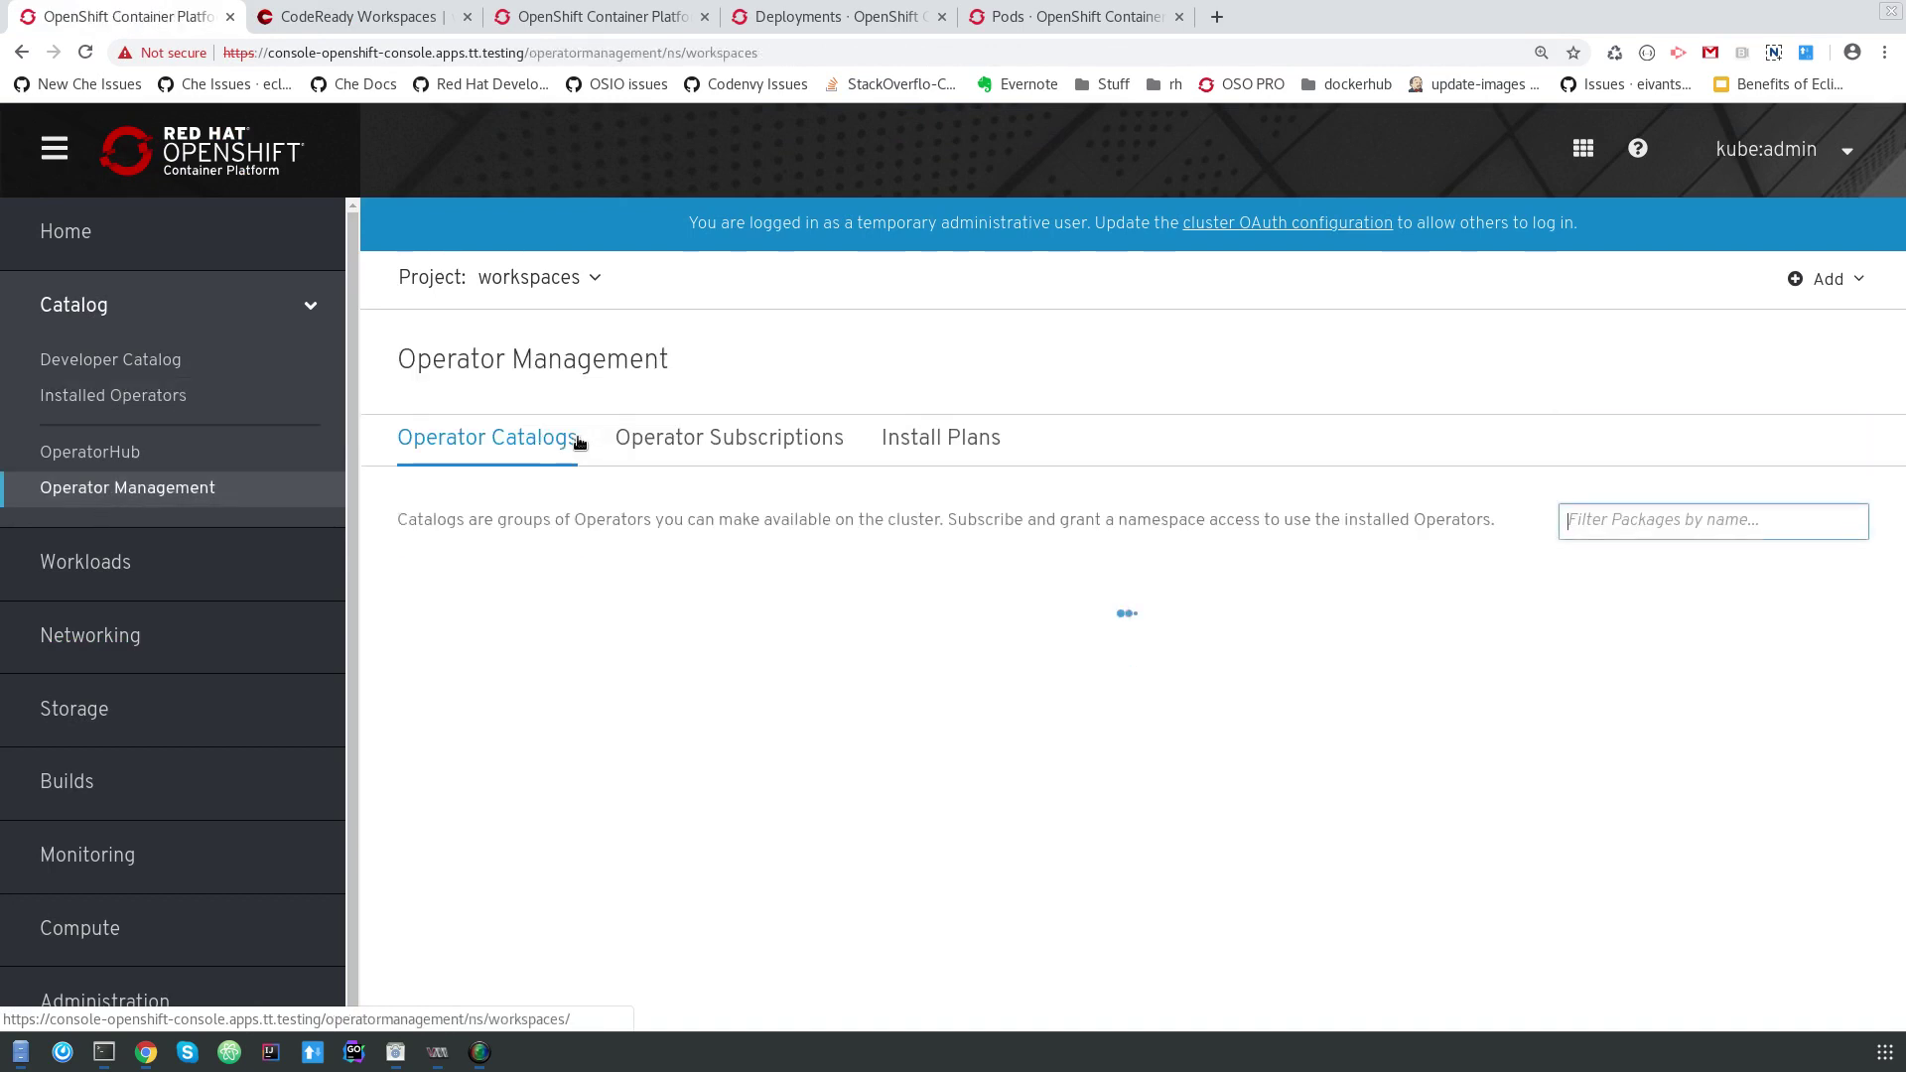
{"action": "left_click", "coordinate": [673, 441]}
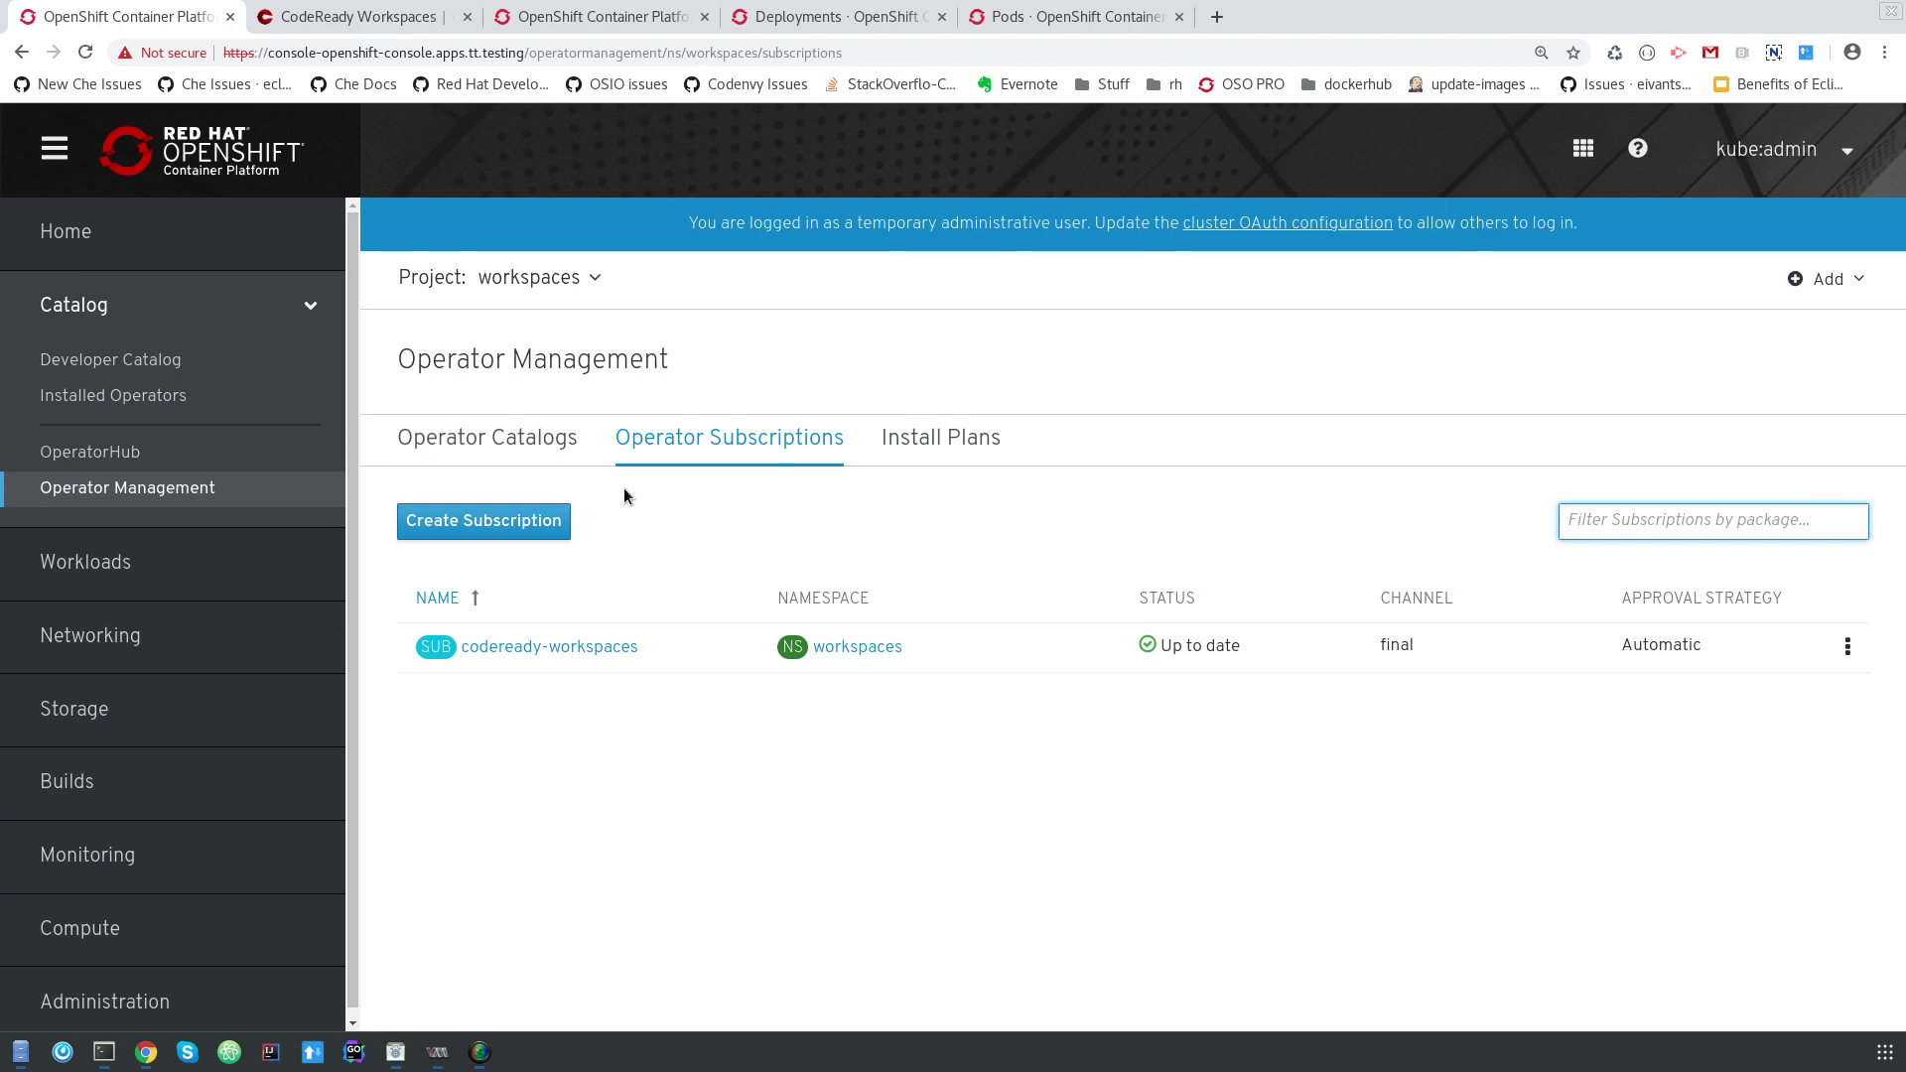
{"action": "left_click", "coordinate": [149, 395]}
{"action": "left_click", "coordinate": [599, 649]}
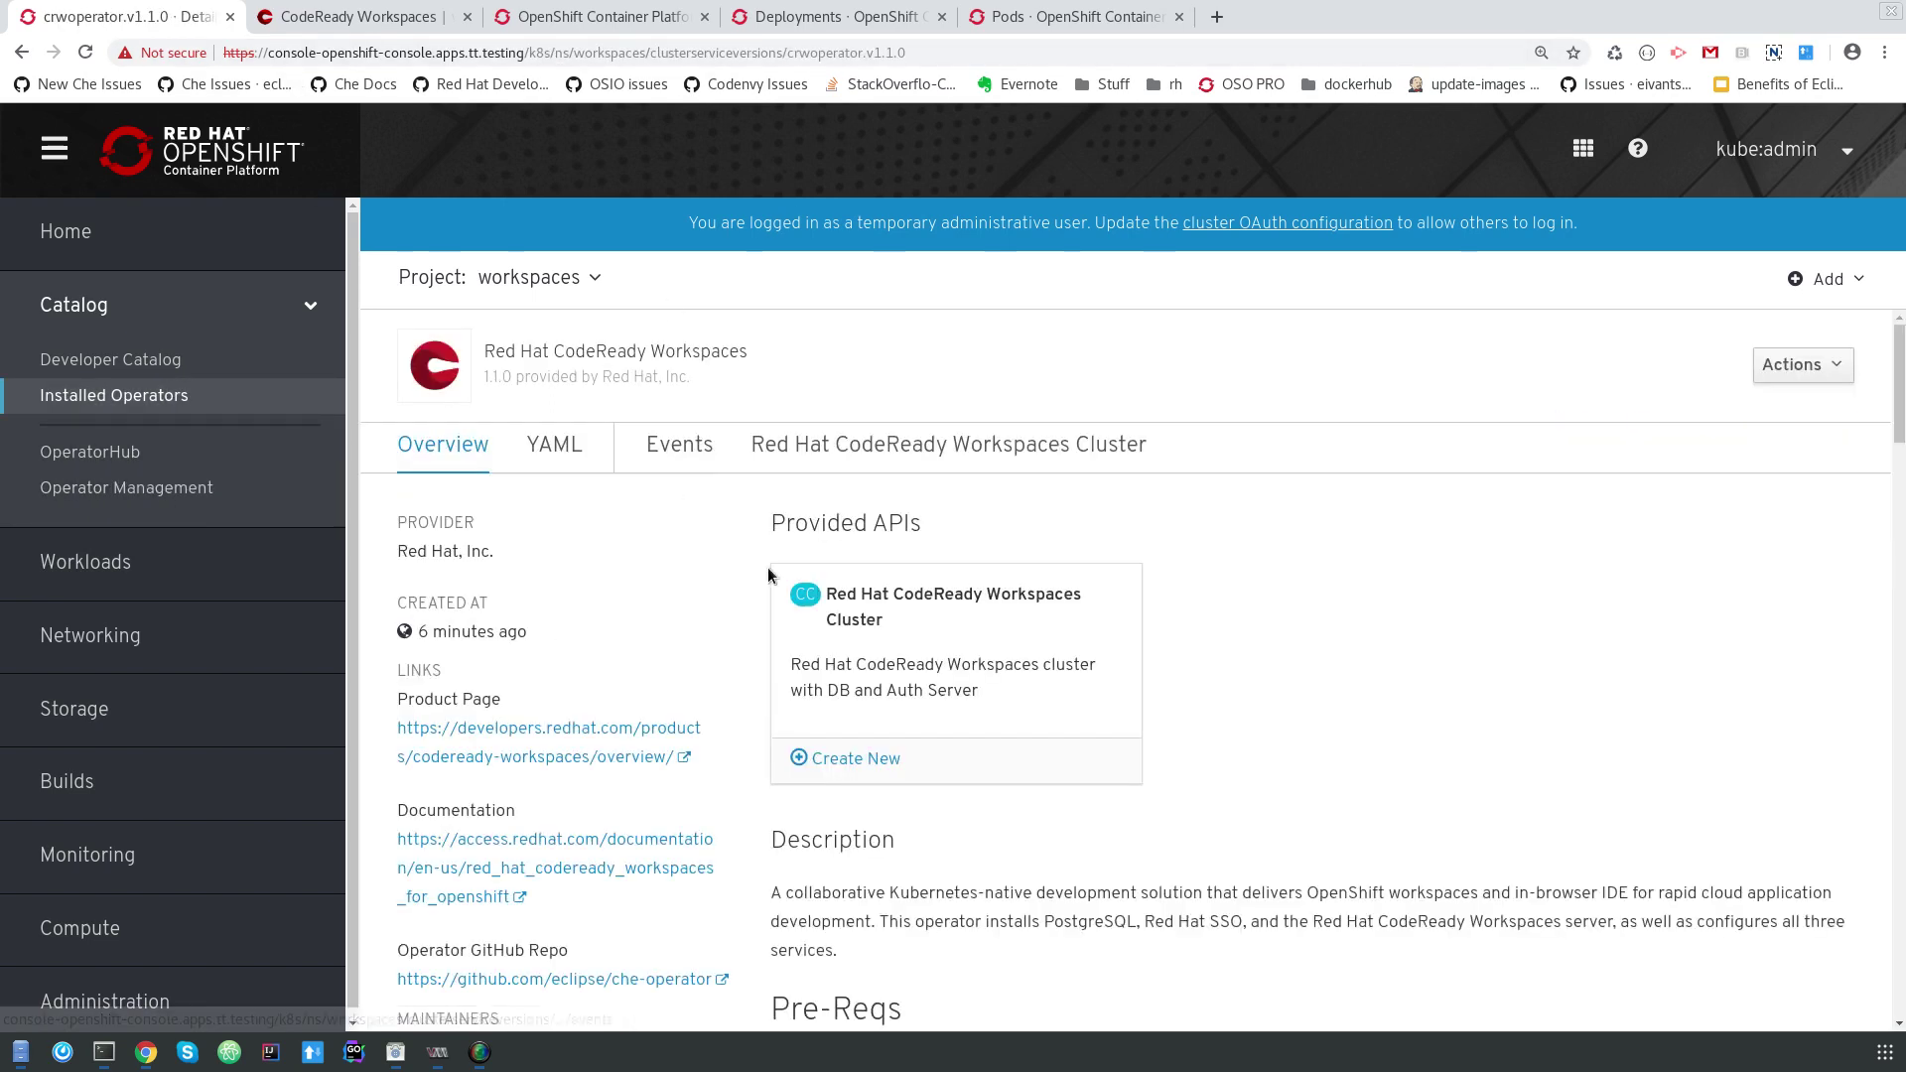
Show the codeready Che cluster's Resources tab and review its 14 deployments, services, pods and config maps.
{"action": "left_click", "coordinate": [845, 457]}
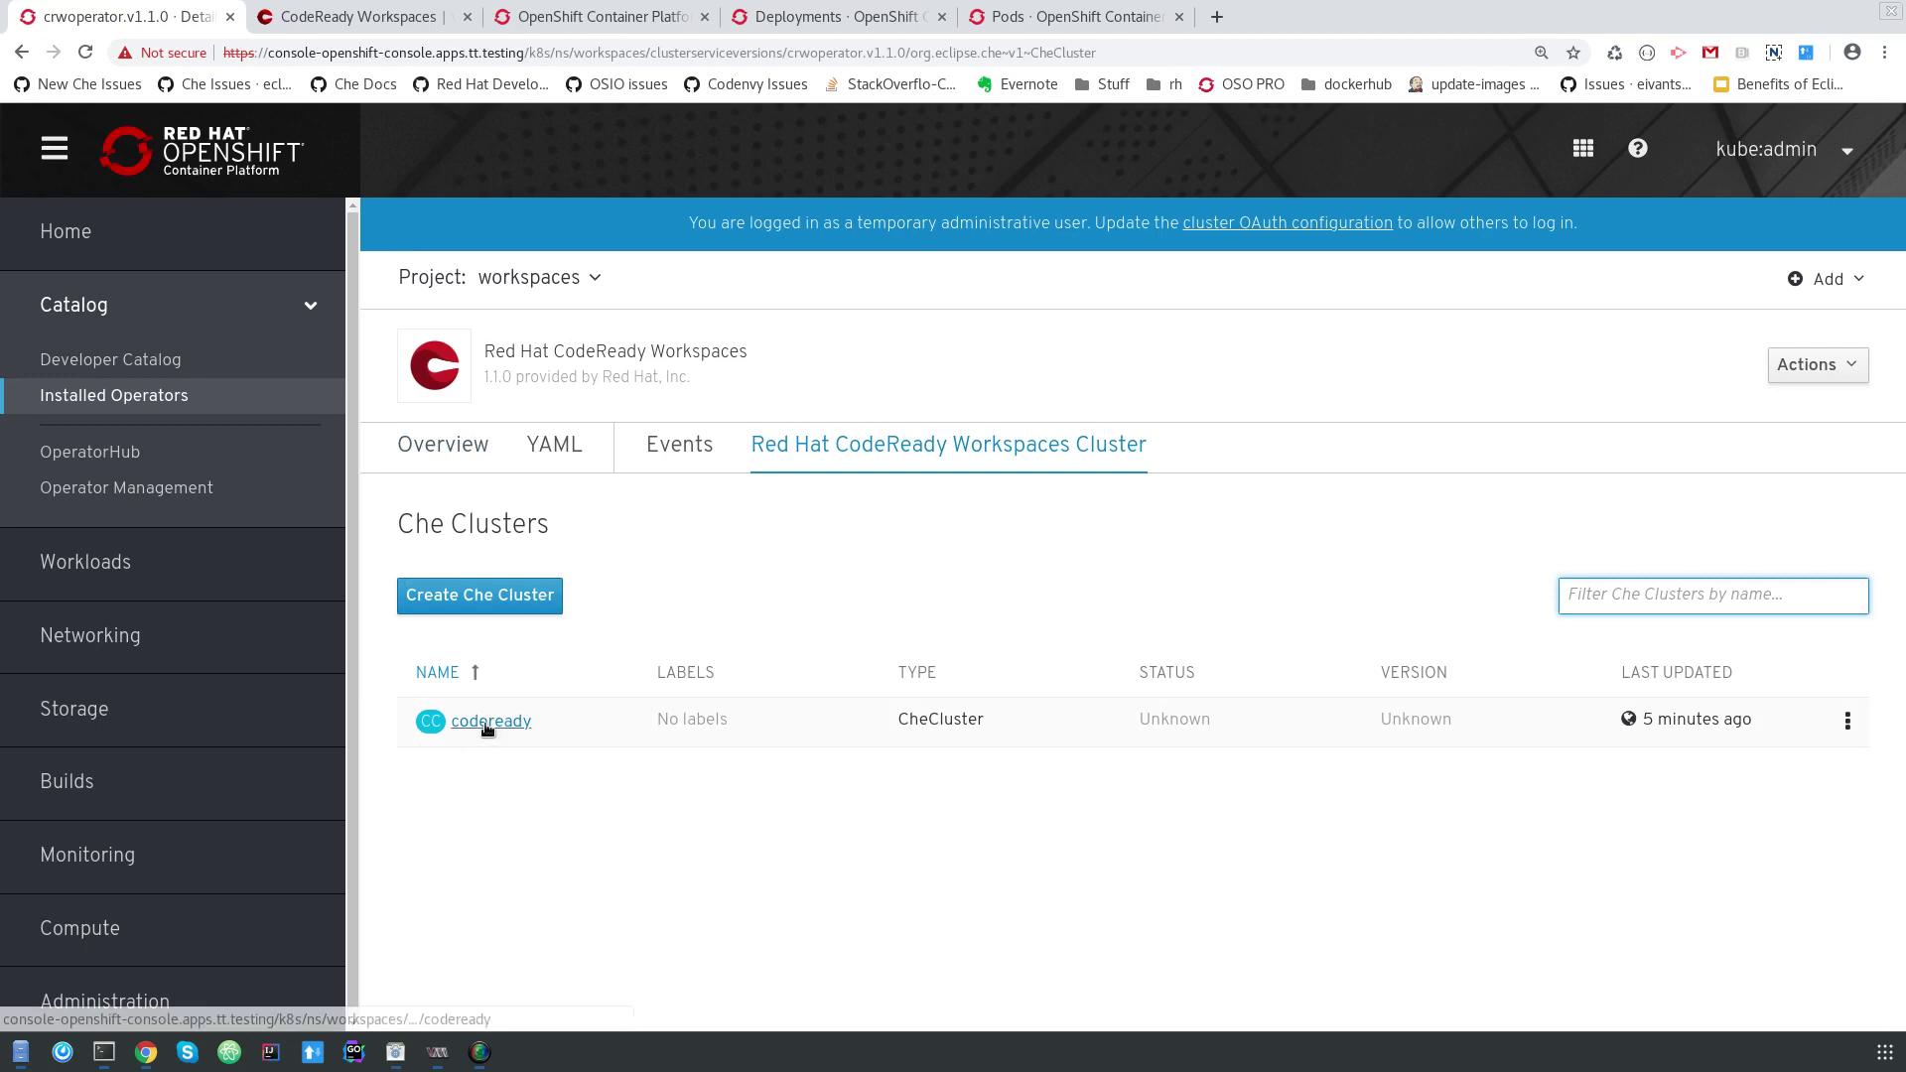
{"action": "left_click", "coordinate": [481, 724]}
{"action": "left_click", "coordinate": [708, 478]}
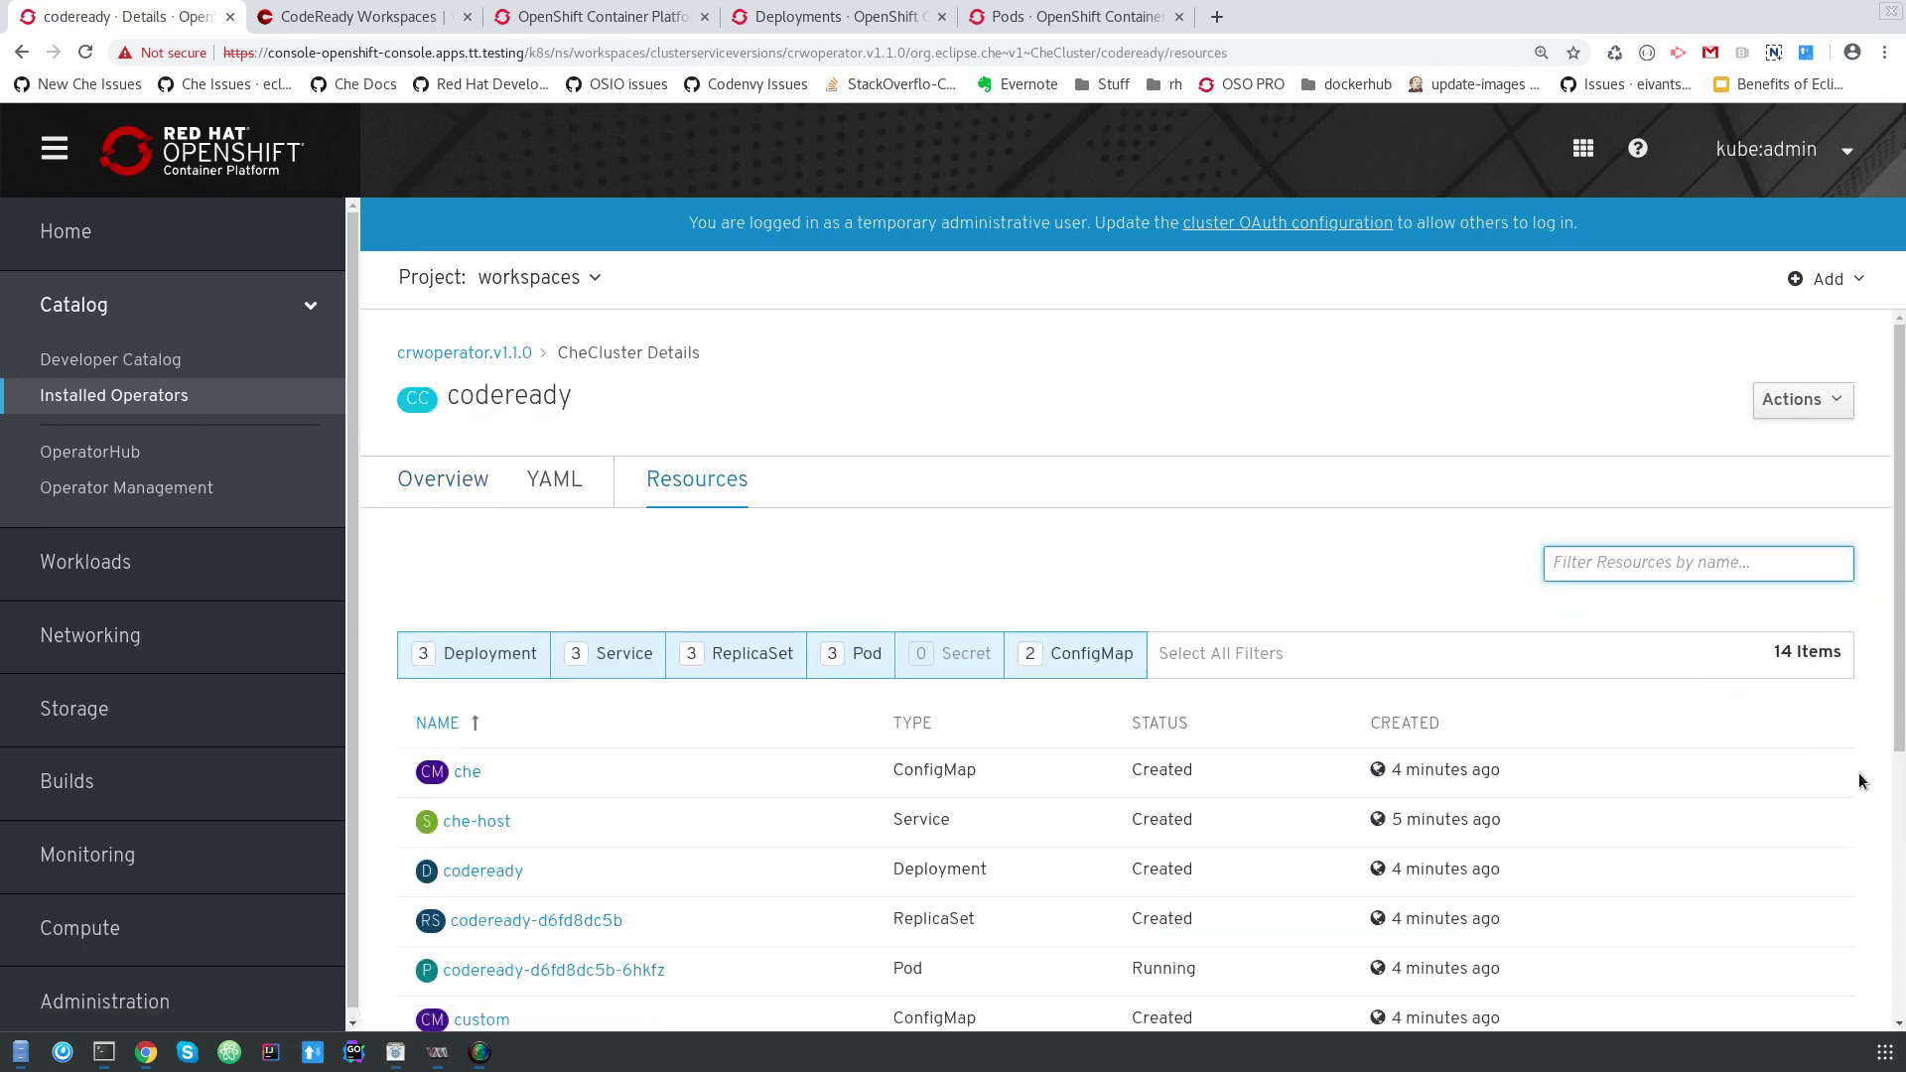
{"action": "scroll", "coordinate": [1850, 767], "scroll_direction": "down", "scroll_amount": 5}
{"action": "scroll", "coordinate": [1850, 765], "scroll_direction": "up", "scroll_amount": 1}
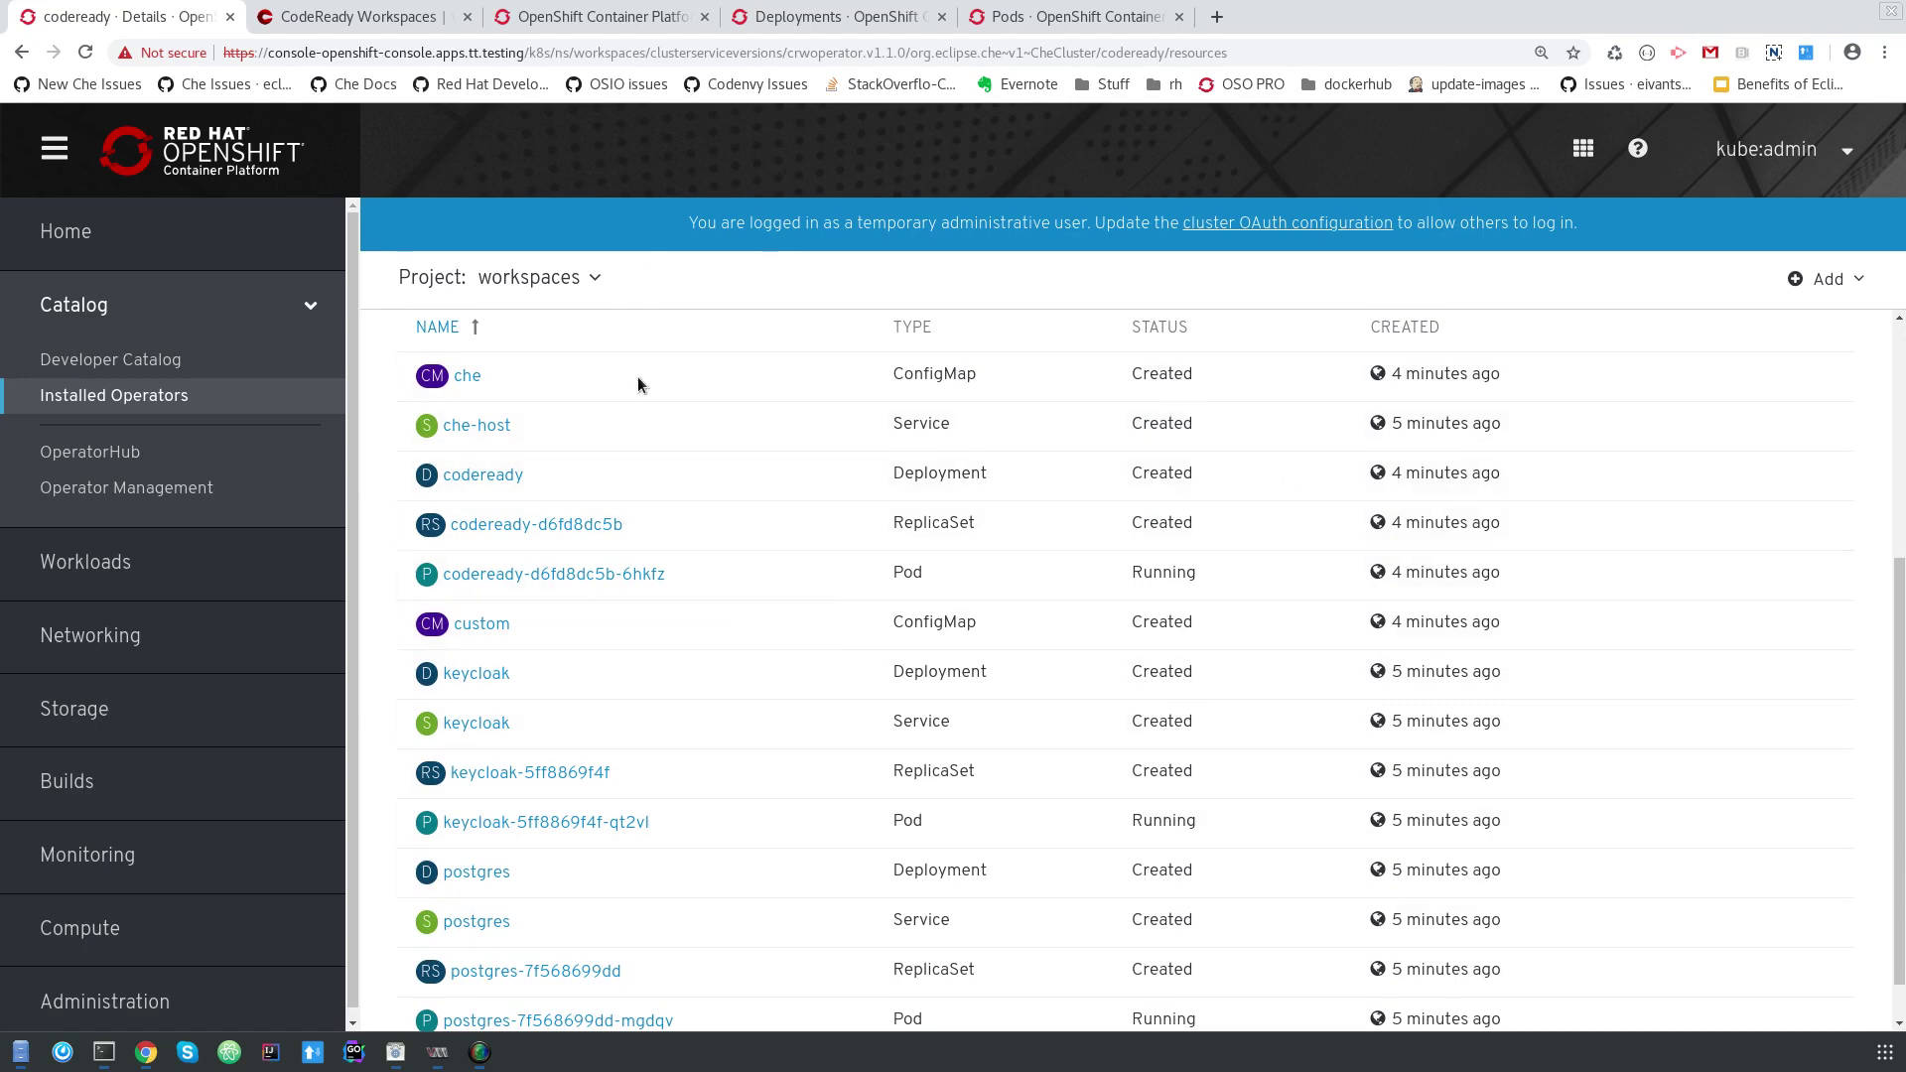
{"action": "scroll", "coordinate": [889, 693], "scroll_direction": "down", "scroll_amount": 1}
{"action": "scroll", "coordinate": [872, 723], "scroll_direction": "up", "scroll_amount": 5}
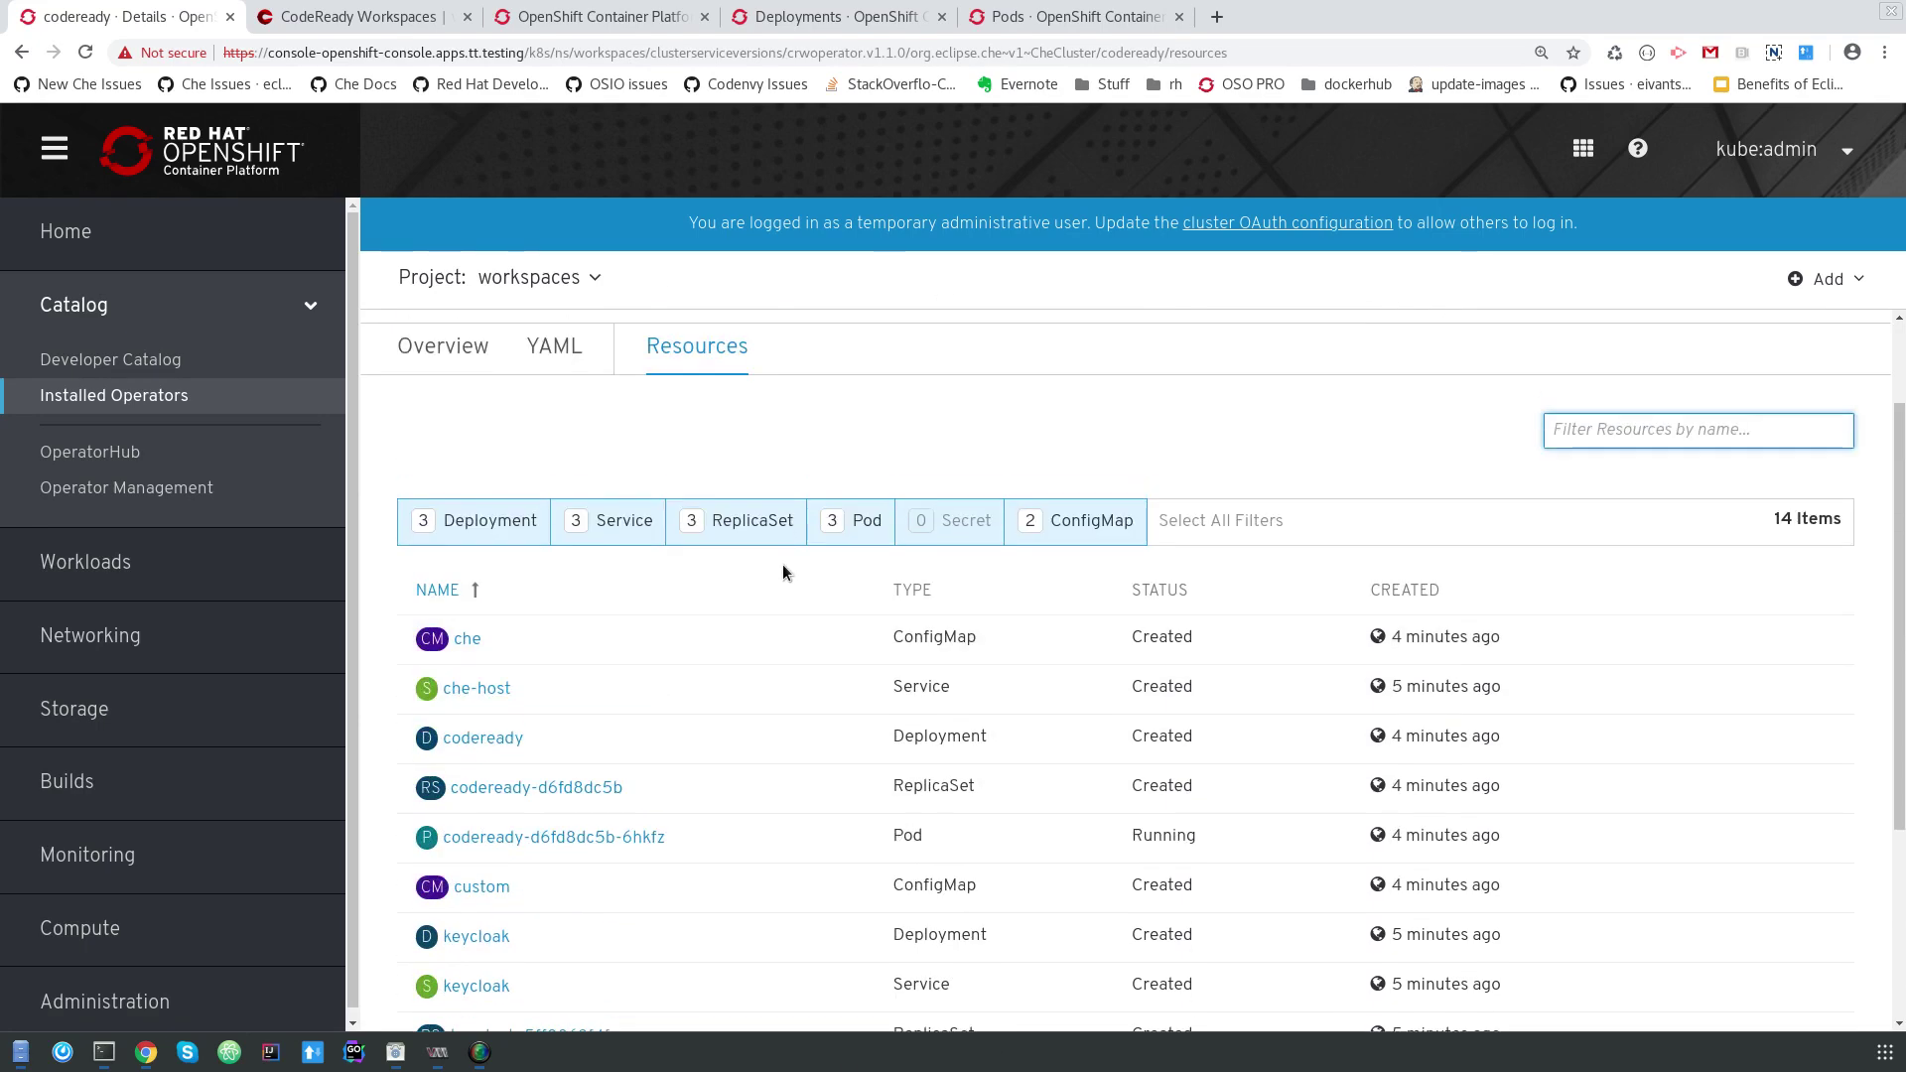
{"action": "scroll", "coordinate": [749, 665], "scroll_direction": "down", "scroll_amount": 4}
{"action": "scroll", "coordinate": [753, 651], "scroll_direction": "up", "scroll_amount": 7}
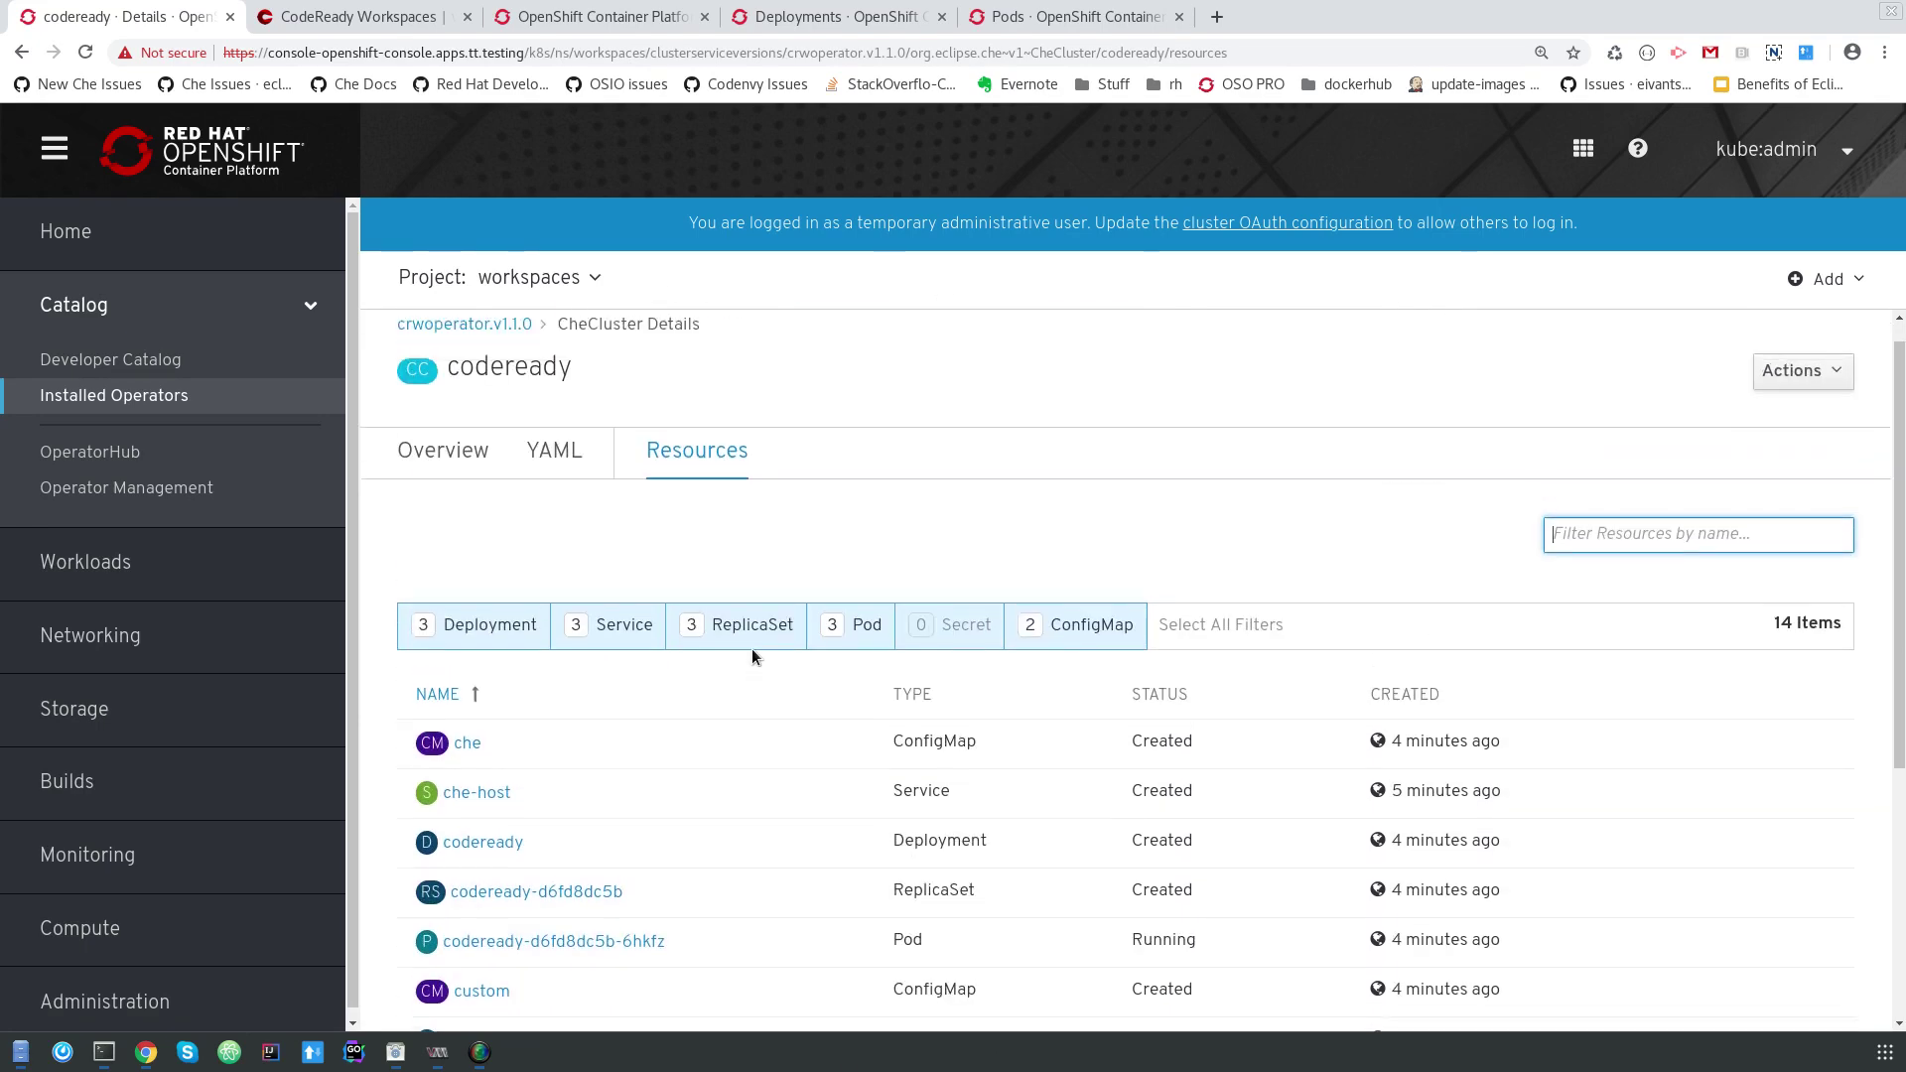